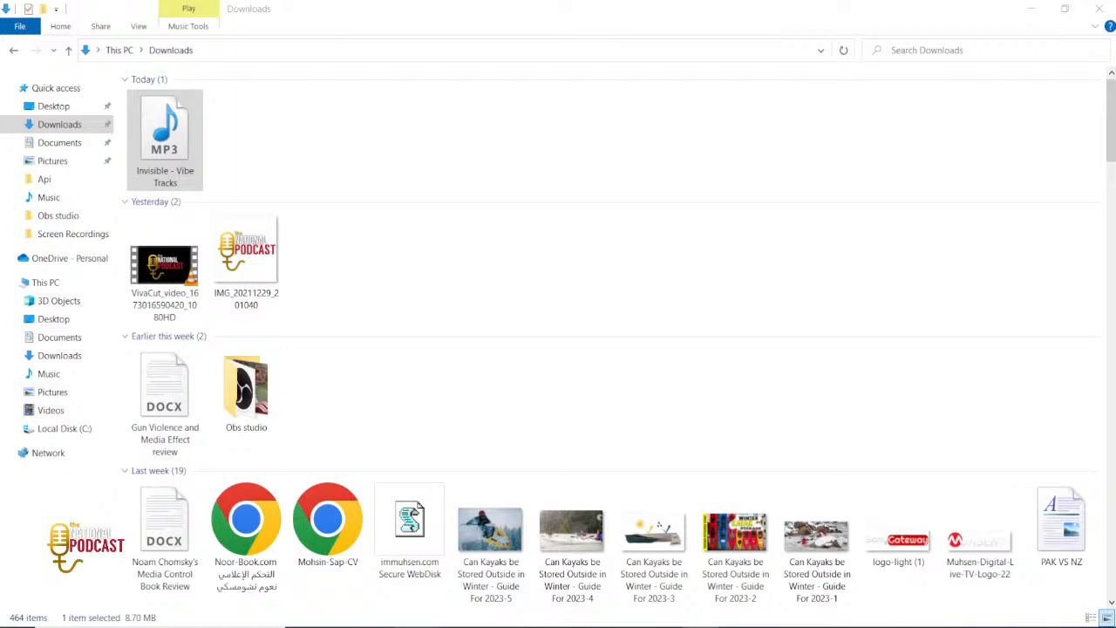
left_click(165, 139)
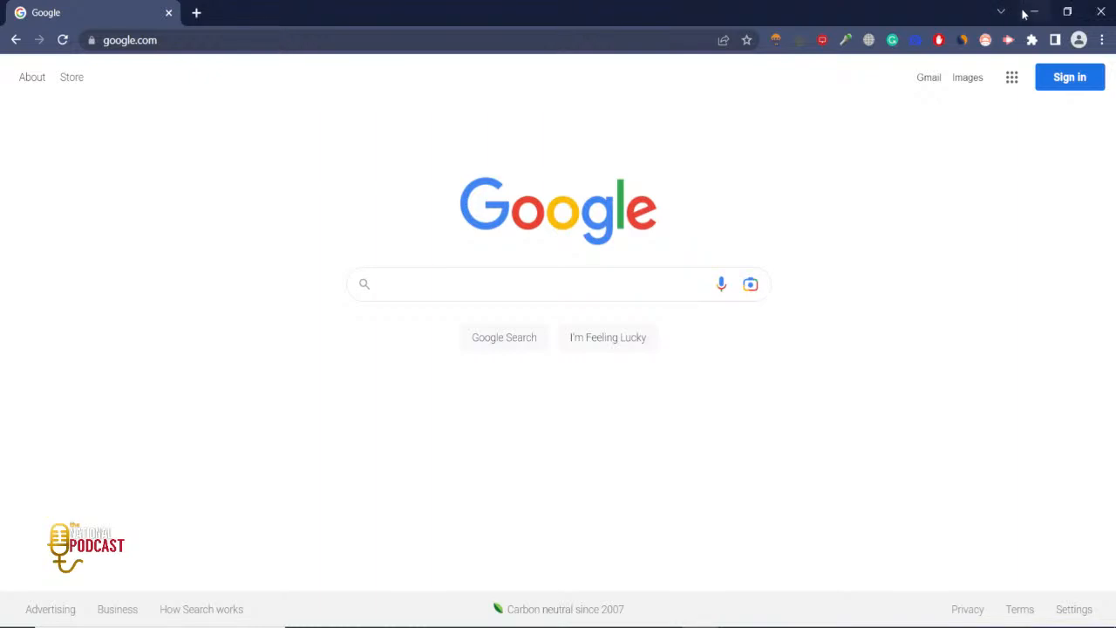
left_click(434, 274)
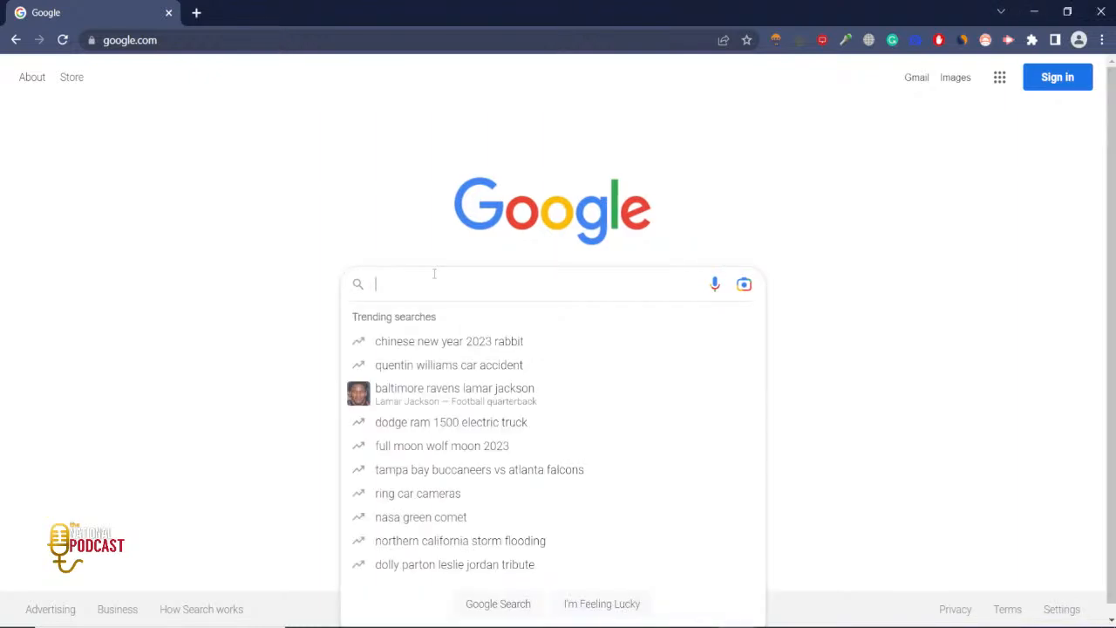
left_click(193, 286)
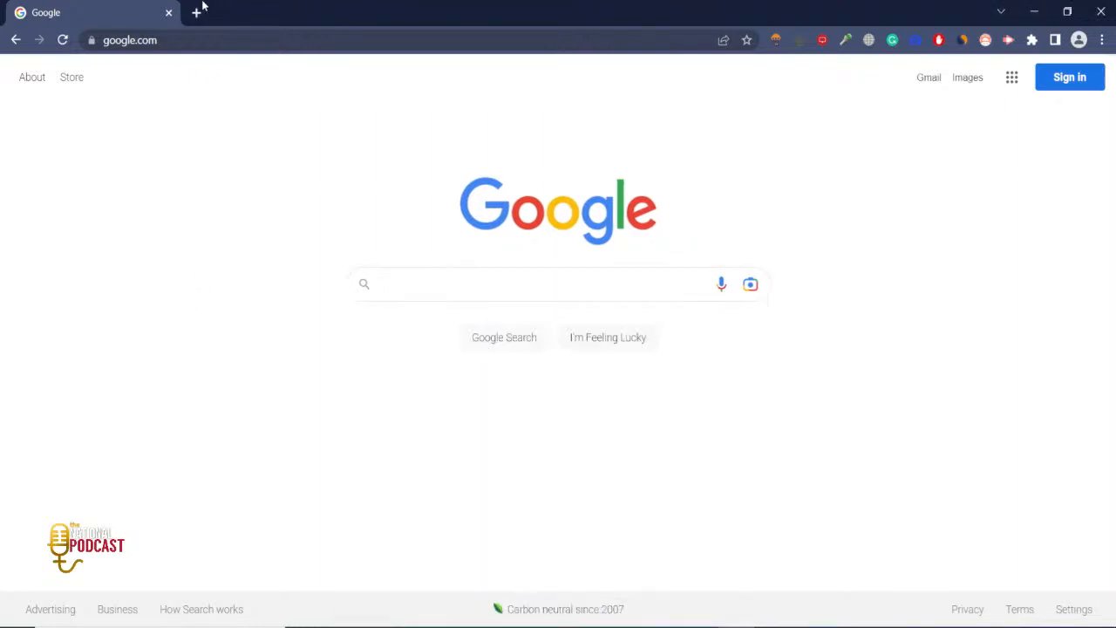
- Search Google for "wordhero ai" and open the official WordHero website from the results
left_click(387, 281)
type("wo")
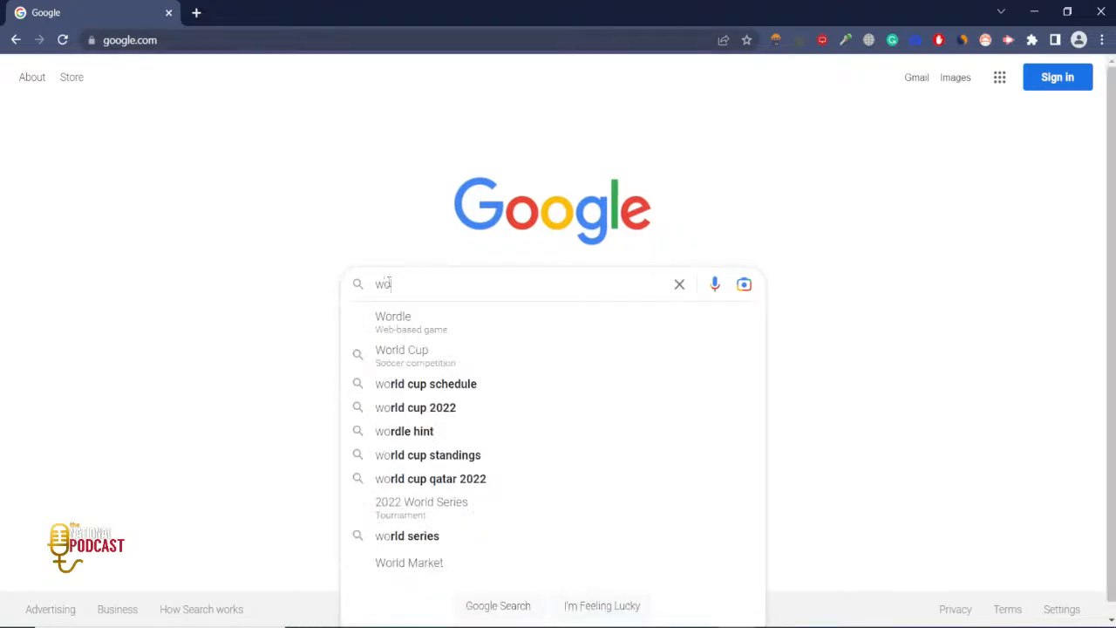
type("rdlelo")
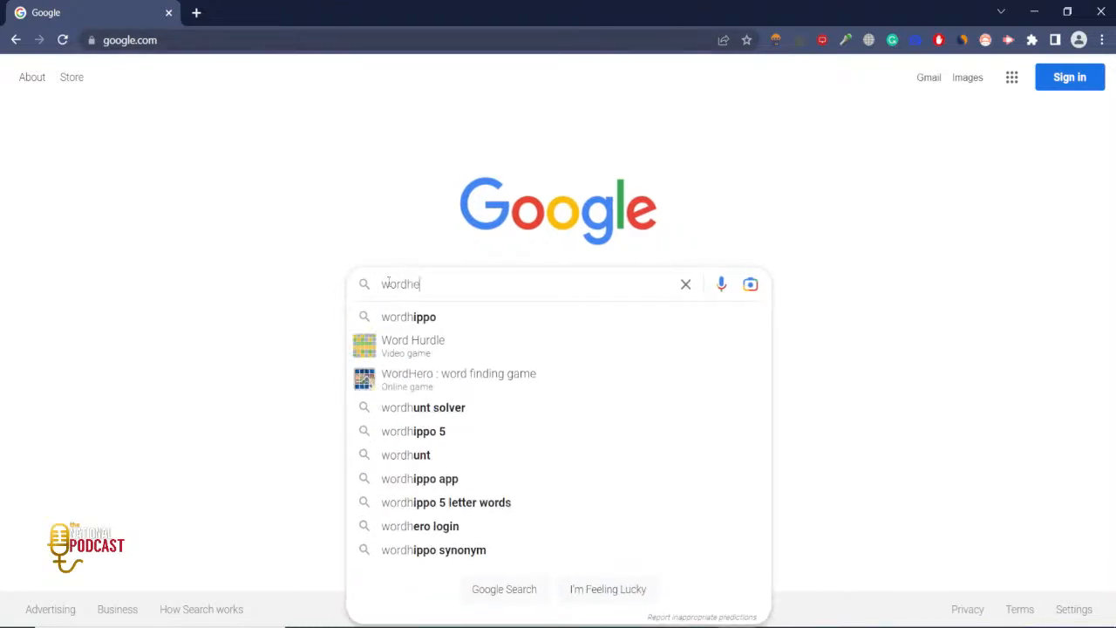
key("BackSpace")
key("BackSpace")
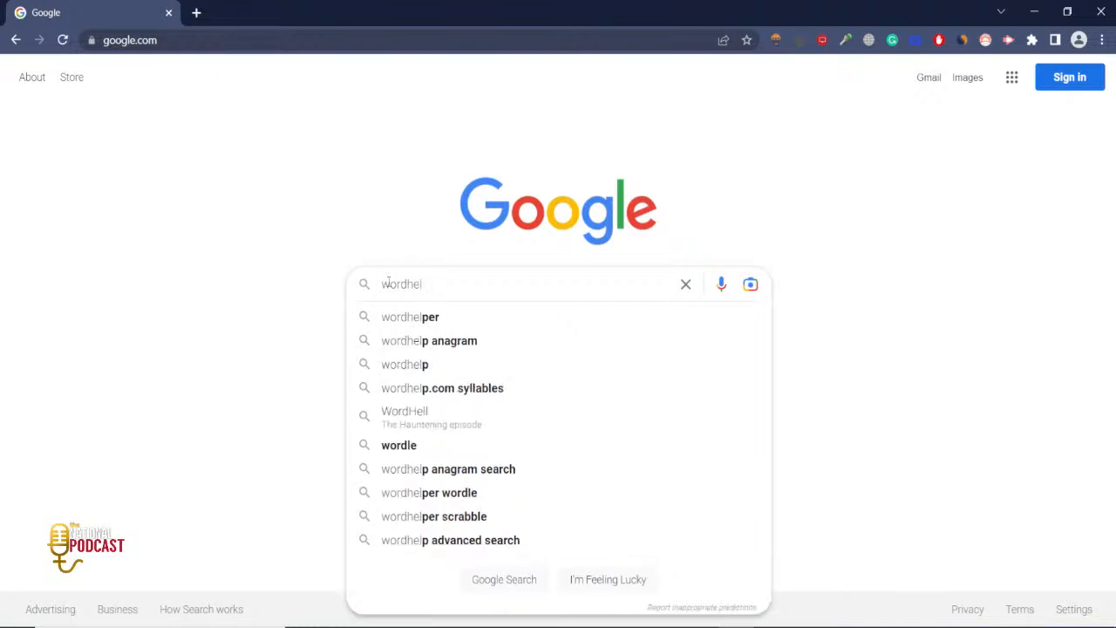
type("ro")
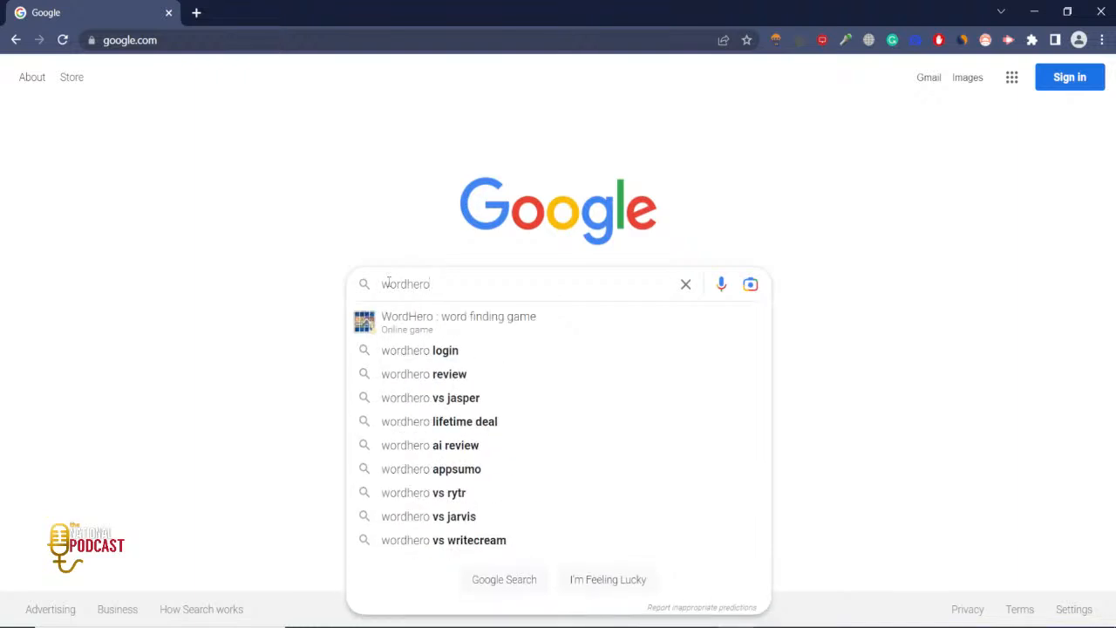
type(" ai")
key("Return")
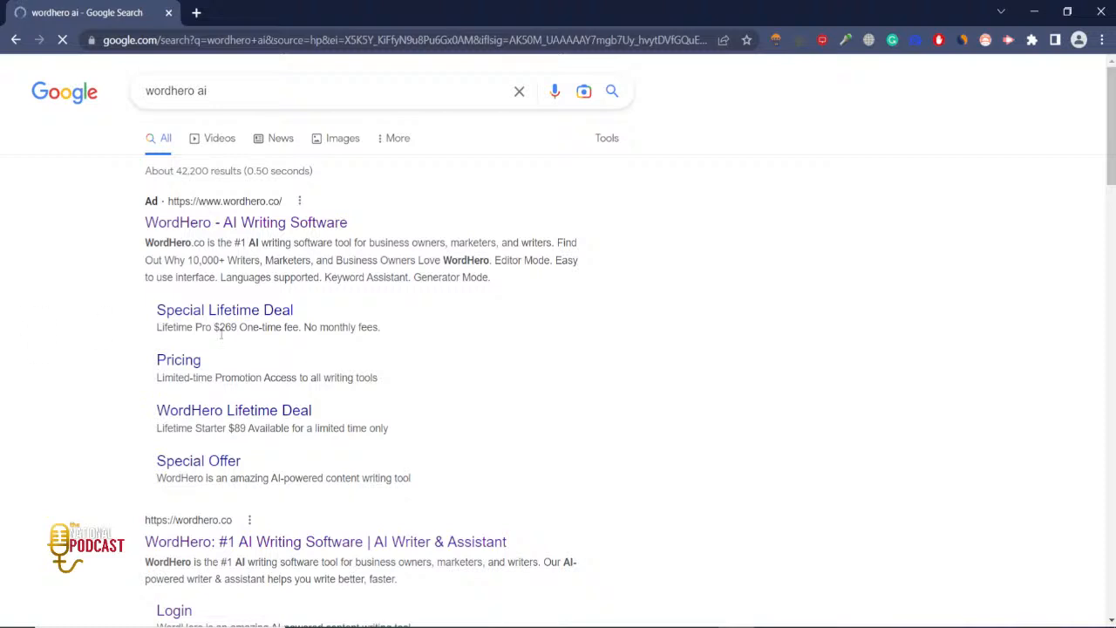
scroll(221, 336, "down", 3)
left_click(273, 336)
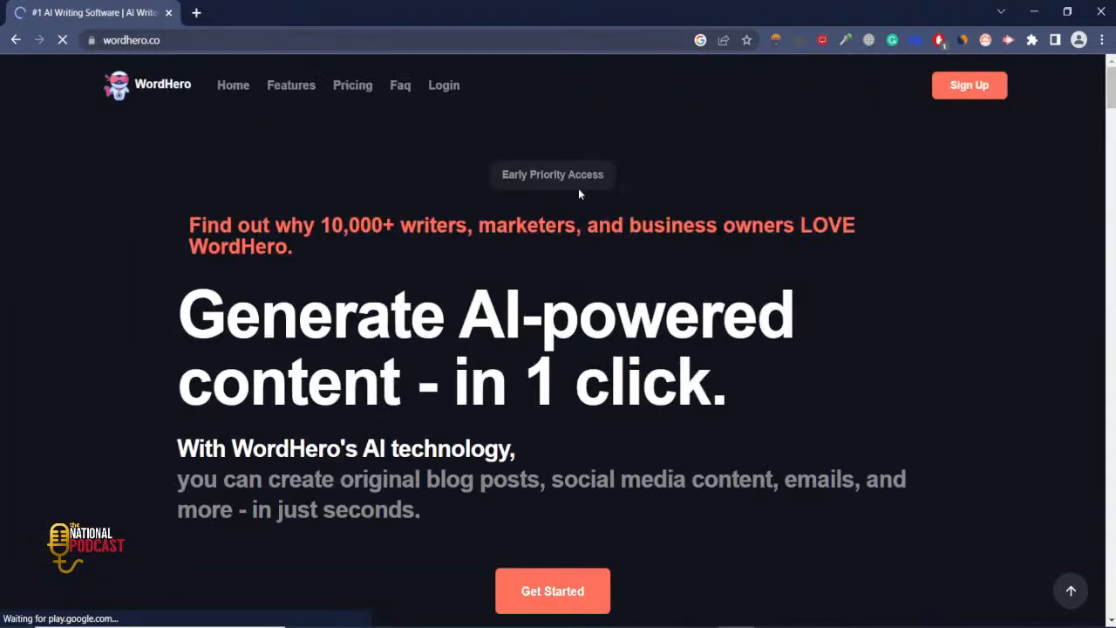
- Examine the WordHero homepage's introduction, writing tools, usage steps, customer reviews and money-back guarantee
scroll(96, 349, "down", 6)
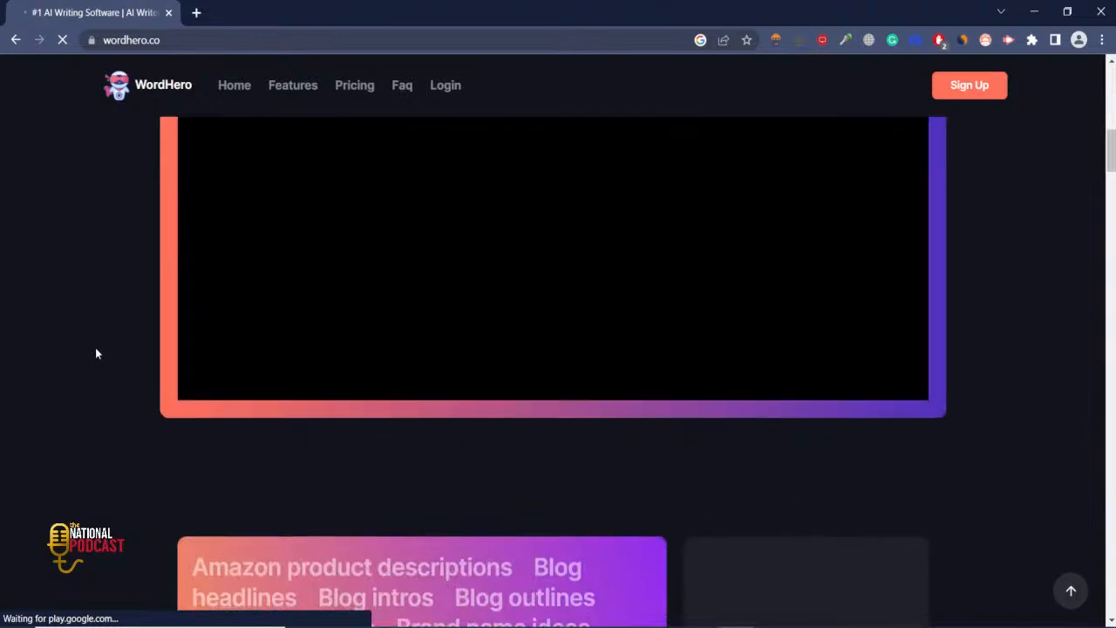
scroll(97, 353, "up", 6)
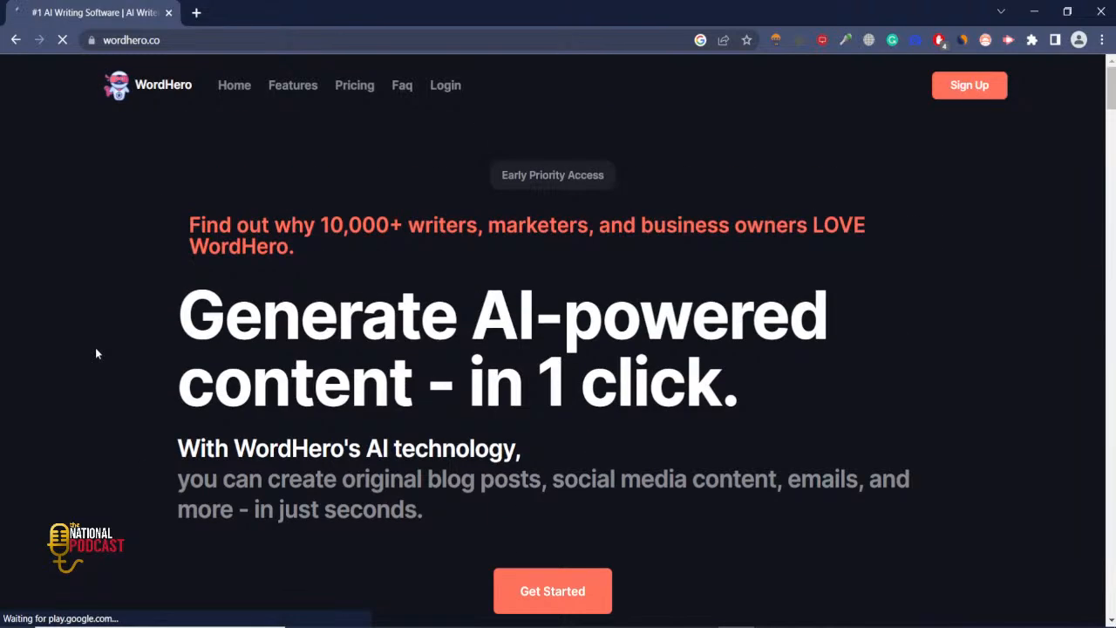
scroll(148, 373, "down", 4)
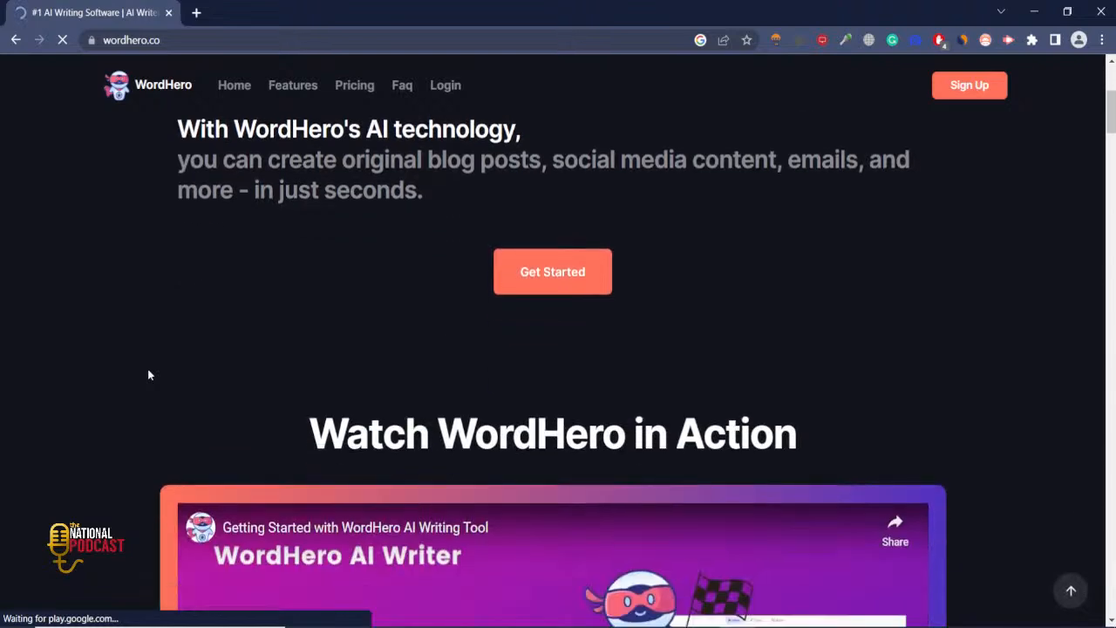
scroll(149, 375, "up", 4)
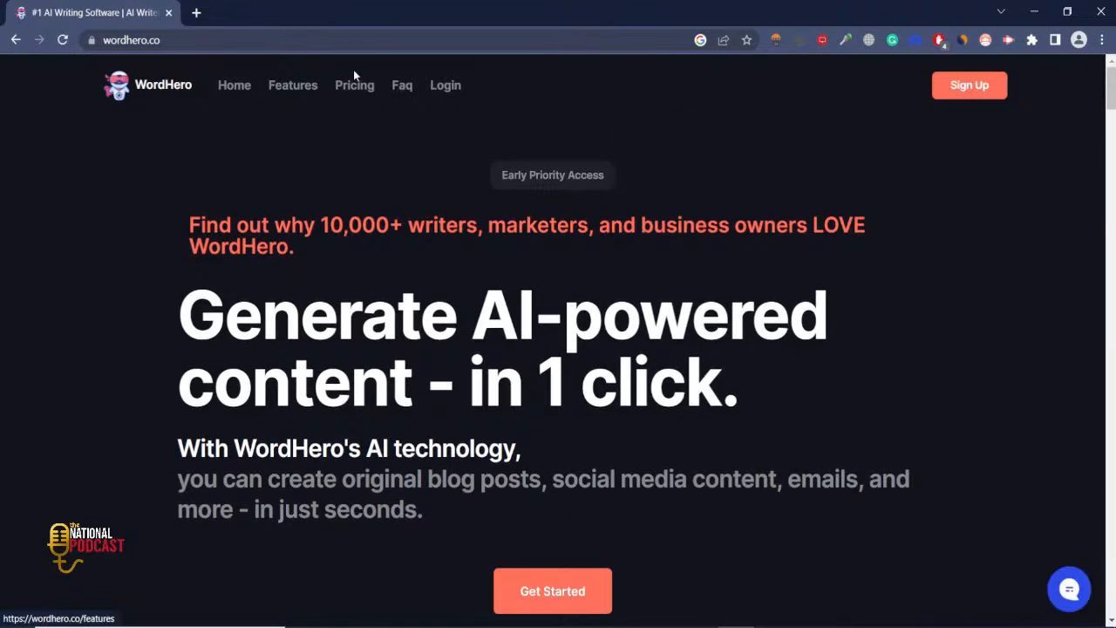
scroll(61, 263, "down", 10)
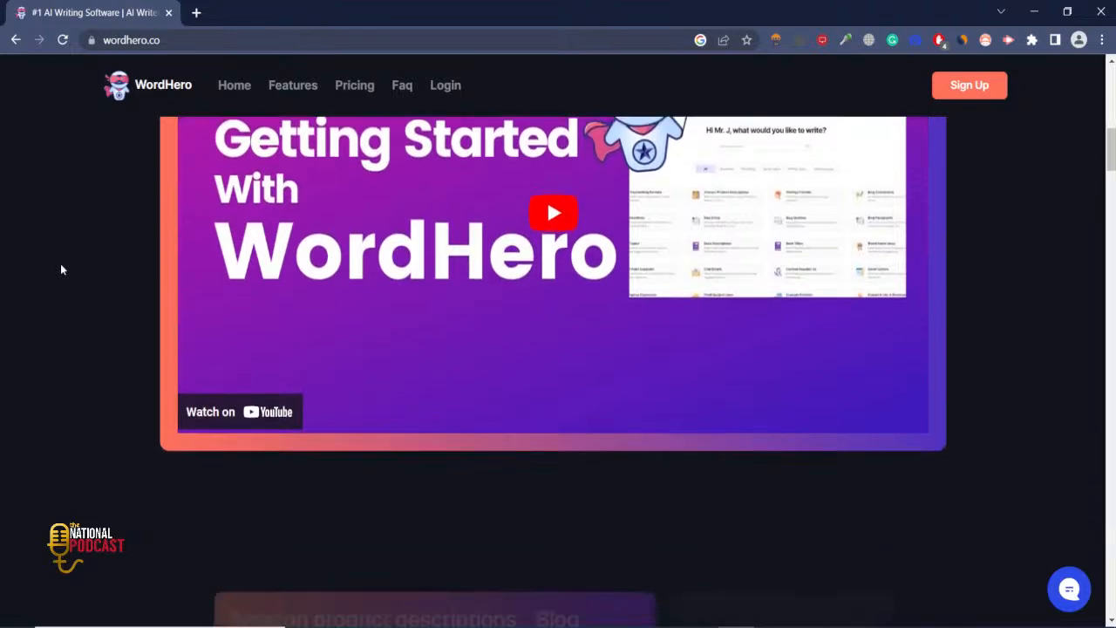
scroll(61, 269, "down", 1)
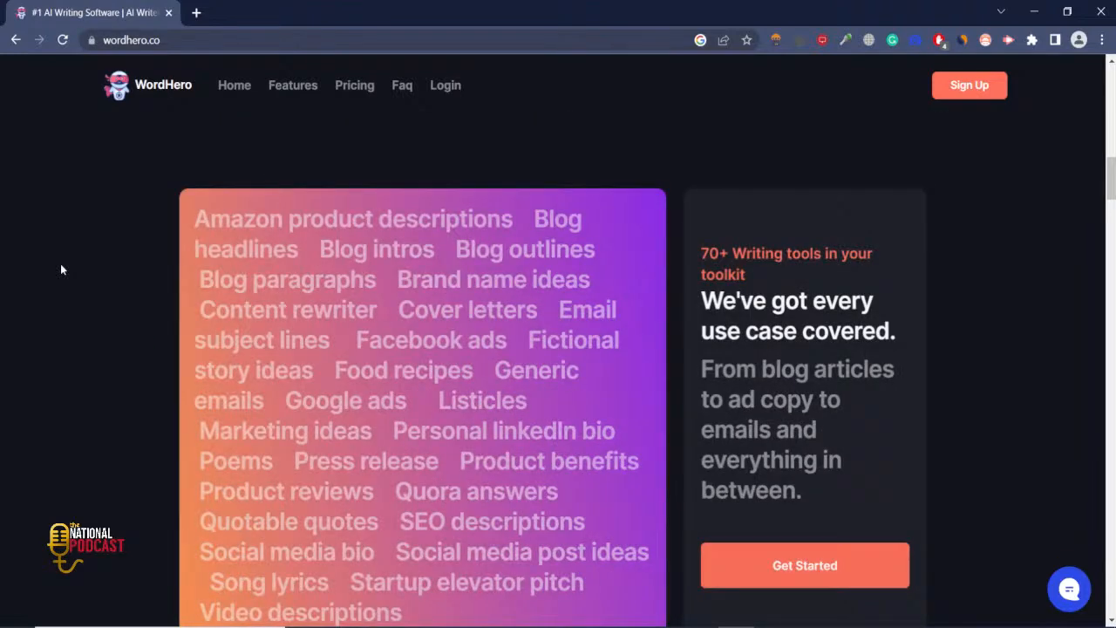
scroll(61, 270, "down", 10)
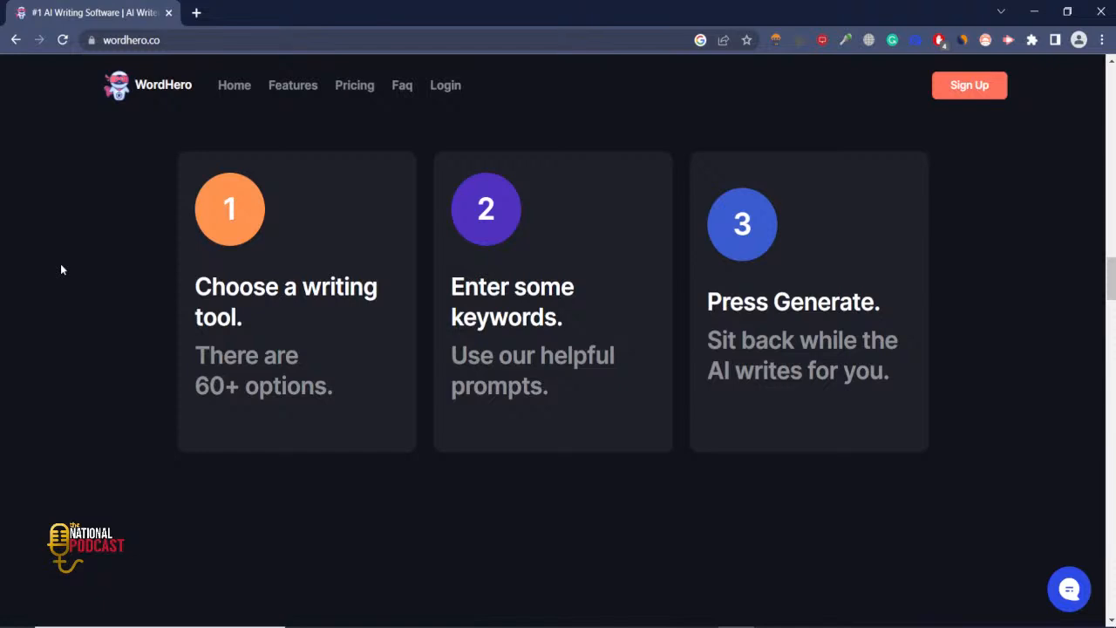
scroll(61, 270, "down", 5)
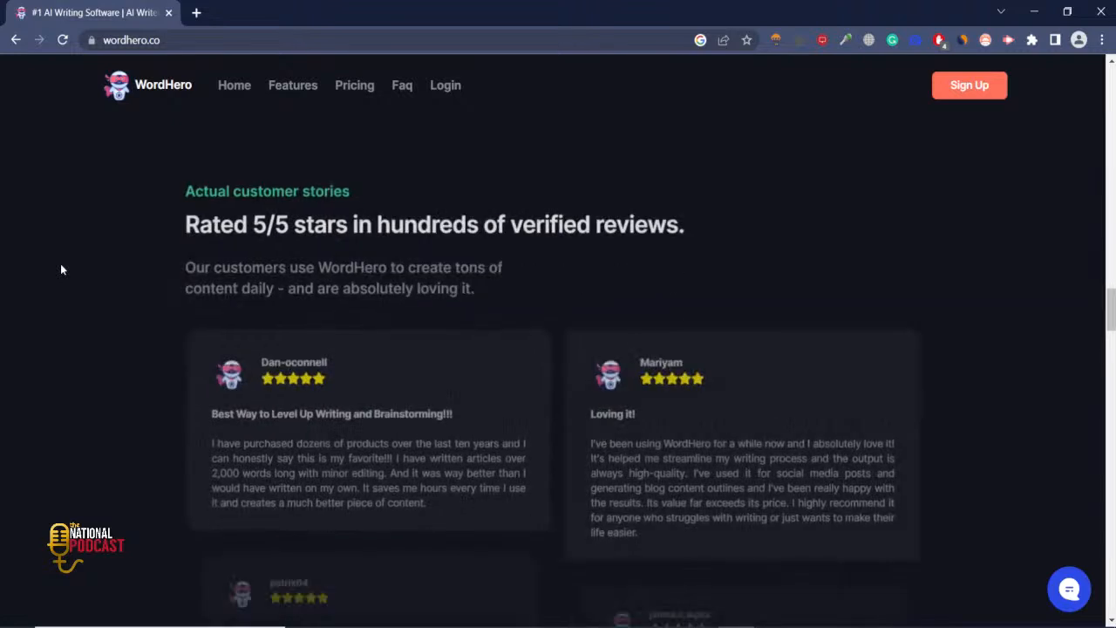
scroll(61, 269, "down", 5)
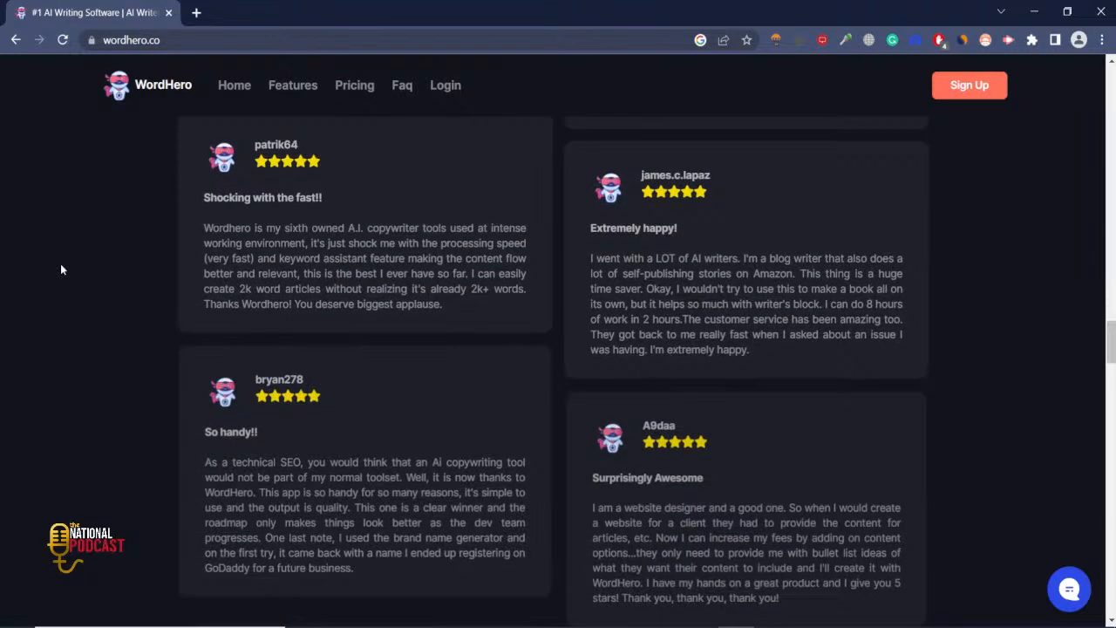
scroll(61, 270, "down", 5)
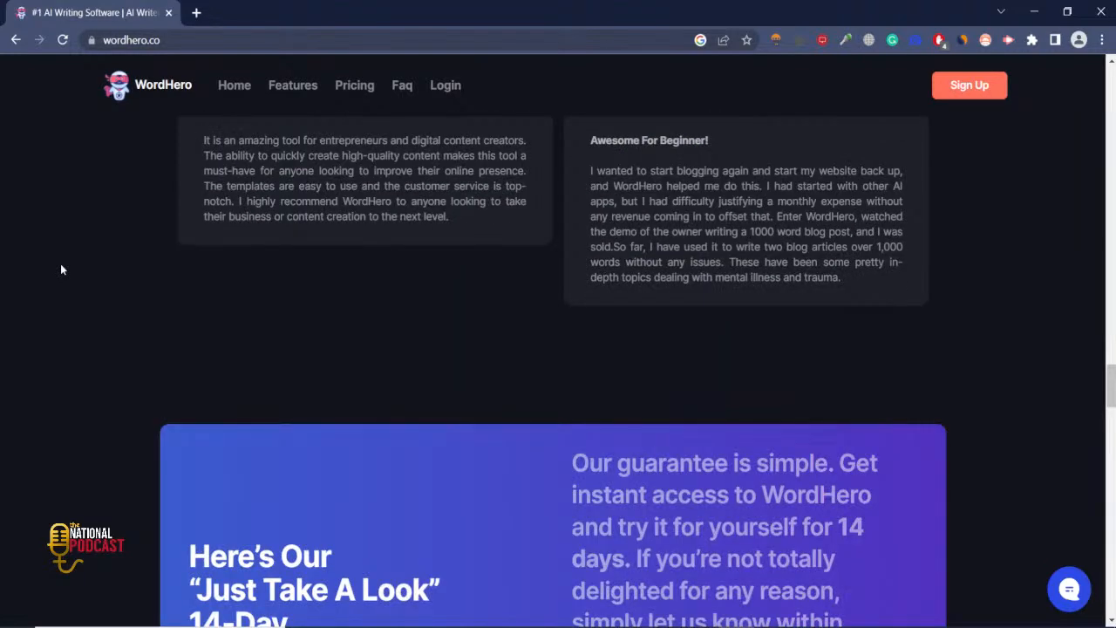
scroll(61, 269, "down", 5)
scroll(61, 270, "up", 1)
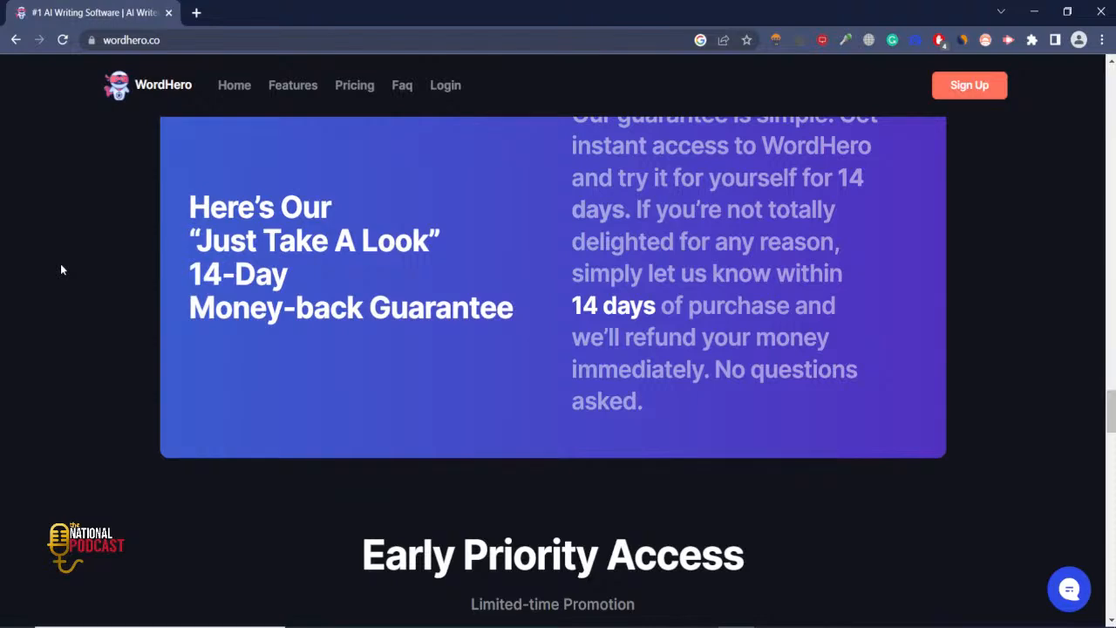
scroll(61, 269, "up", 1)
scroll(61, 270, "down", 4)
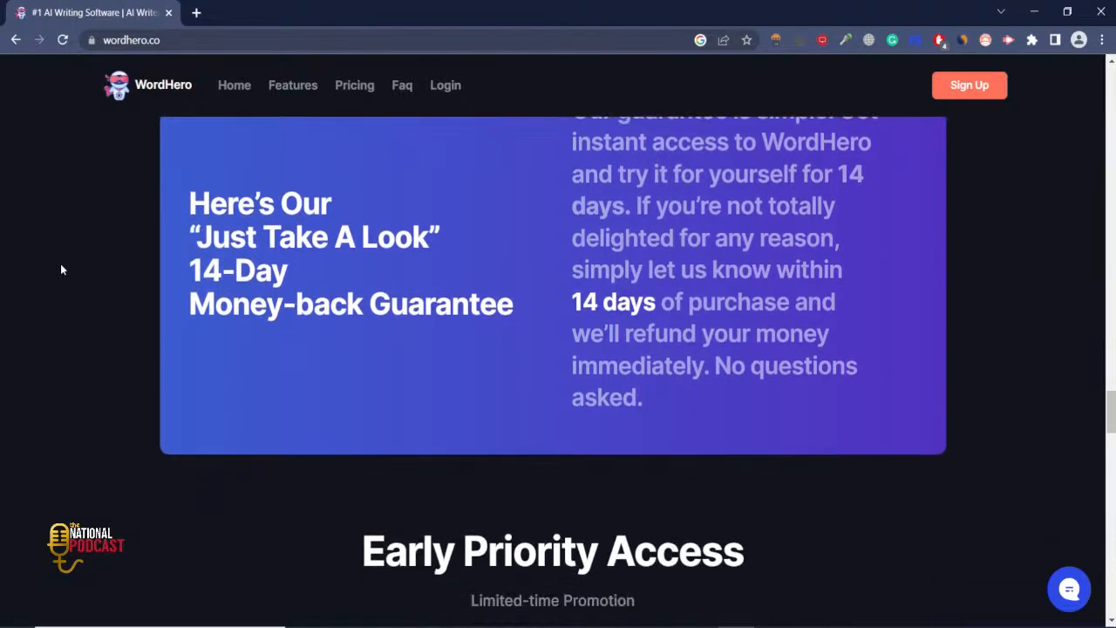
- Compare the Pro Monthly and Pro Yearly plans on the WordHero homepage and look over the frequently asked questions
scroll(61, 270, "down", 3)
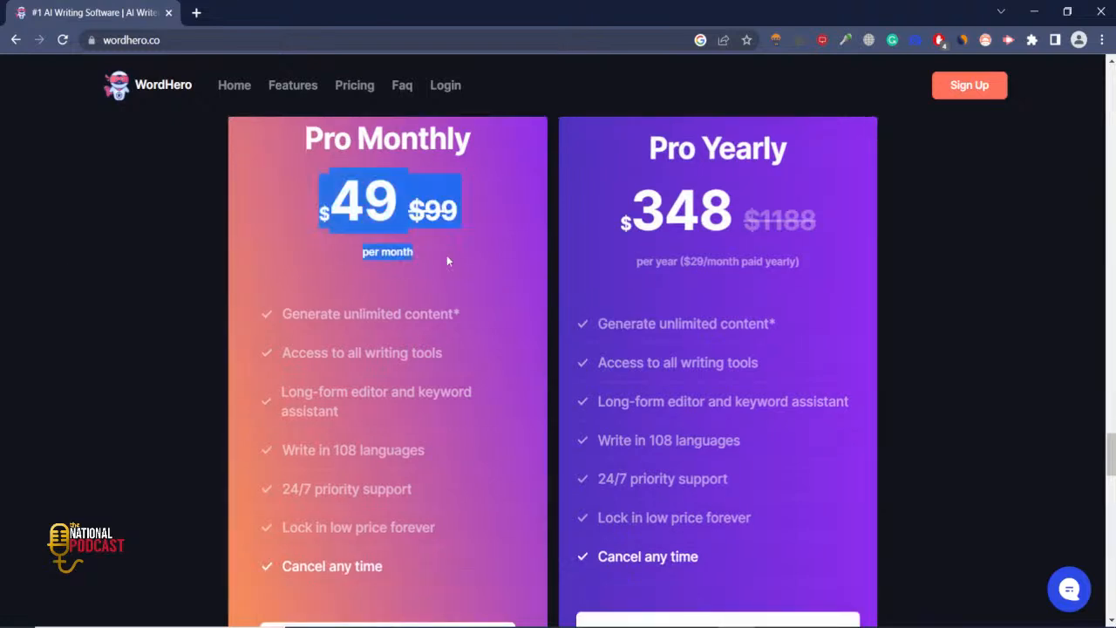
left_click(447, 261)
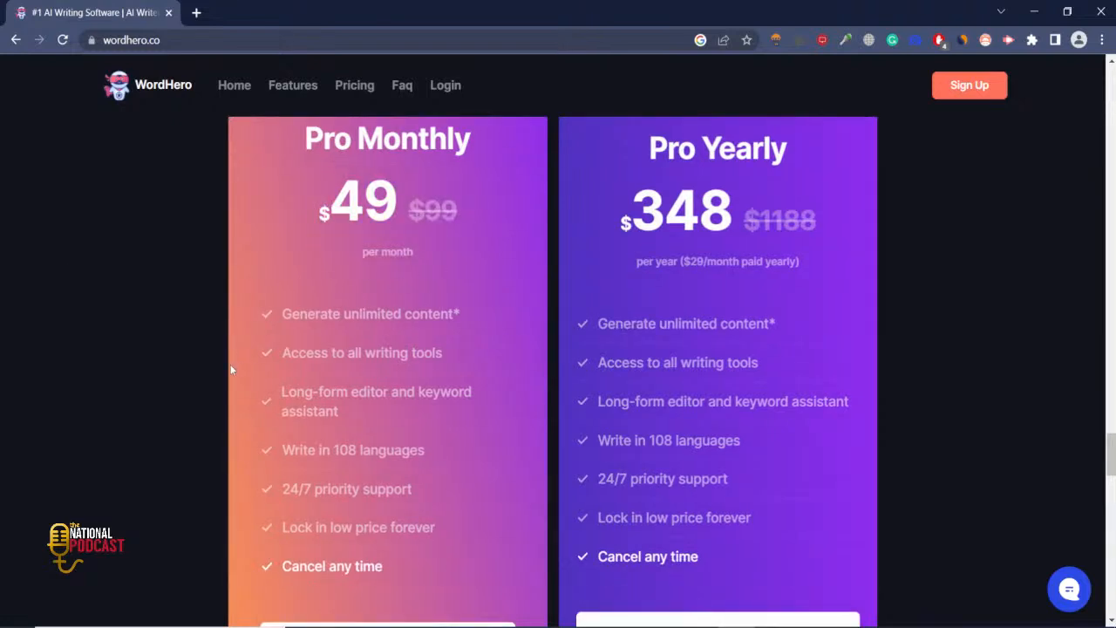
scroll(231, 370, "down", 1)
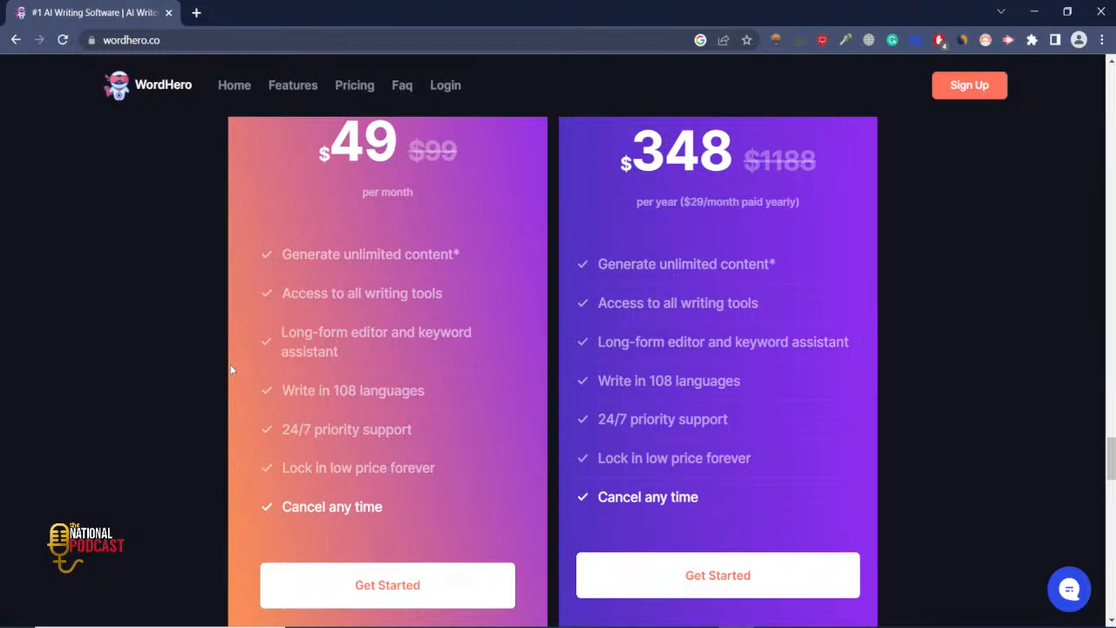
scroll(231, 370, "up", 1)
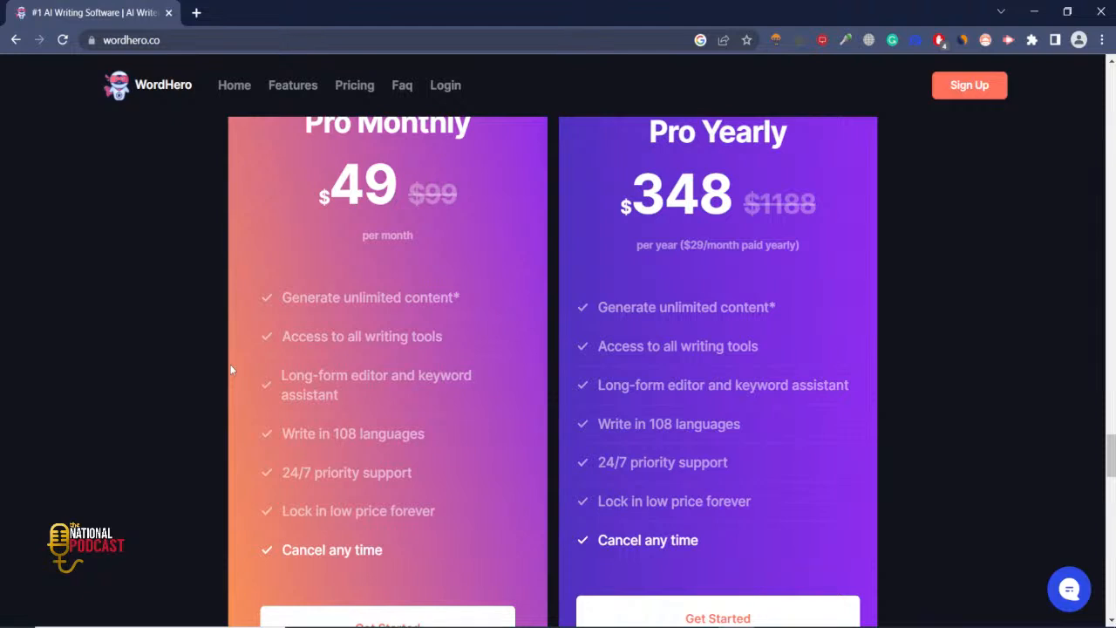
scroll(231, 370, "up", 1)
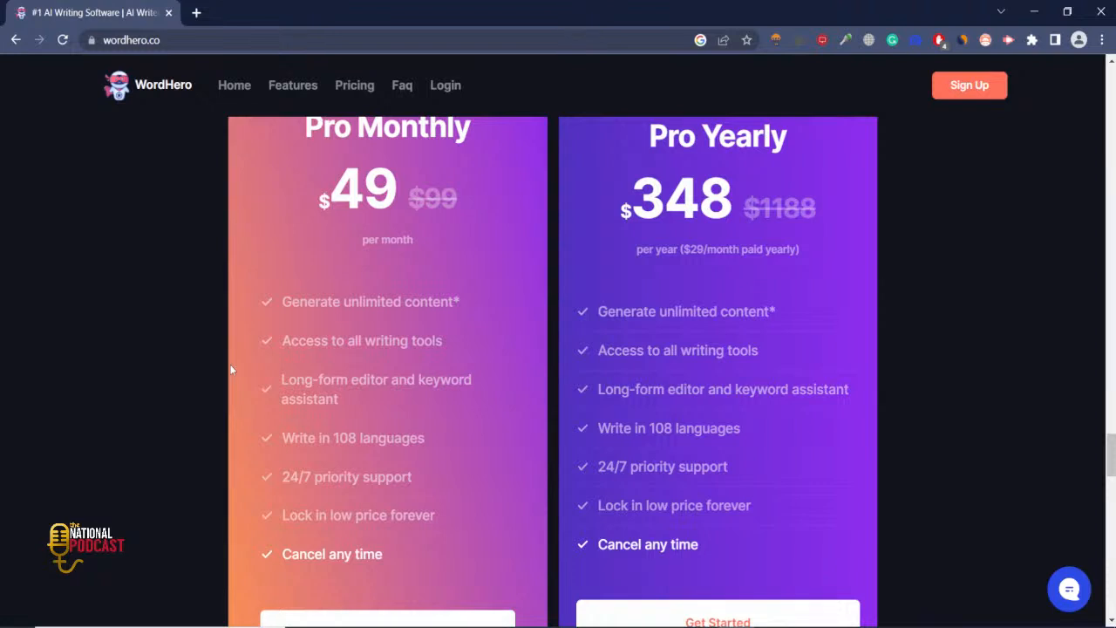
triple_click(437, 220)
left_click(437, 220)
scroll(13, 423, "down", 8)
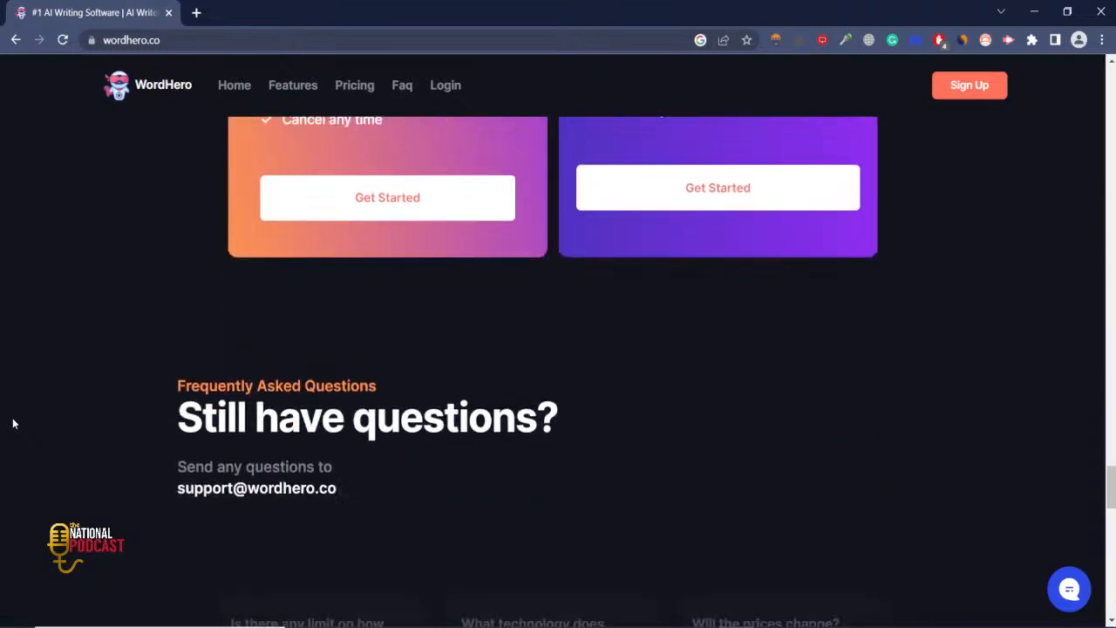
scroll(13, 423, "down", 10)
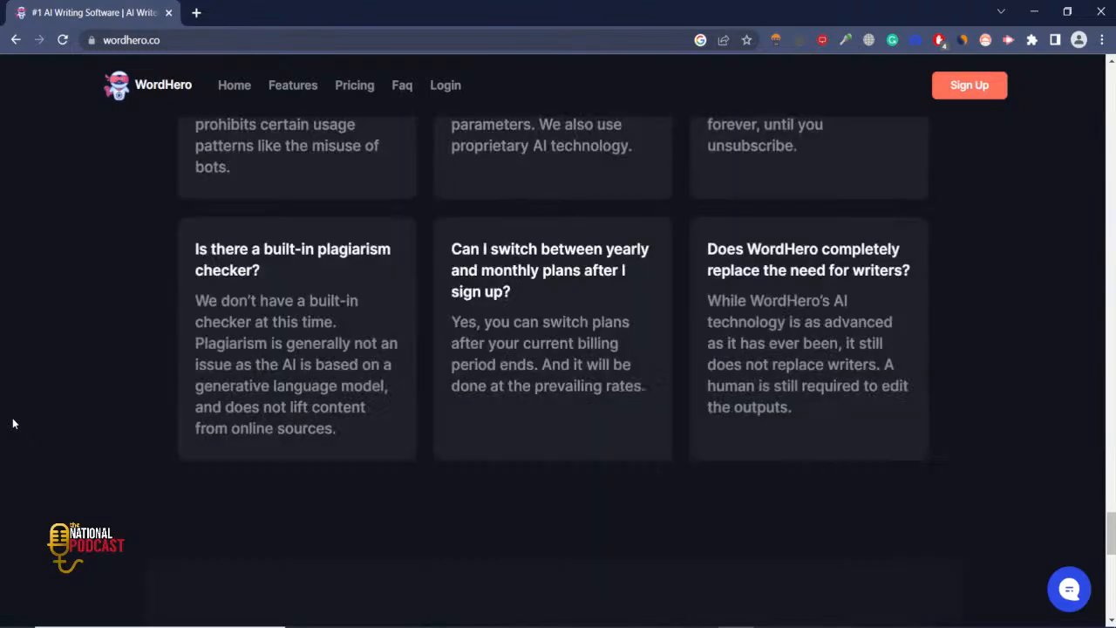
scroll(12, 423, "up", 10)
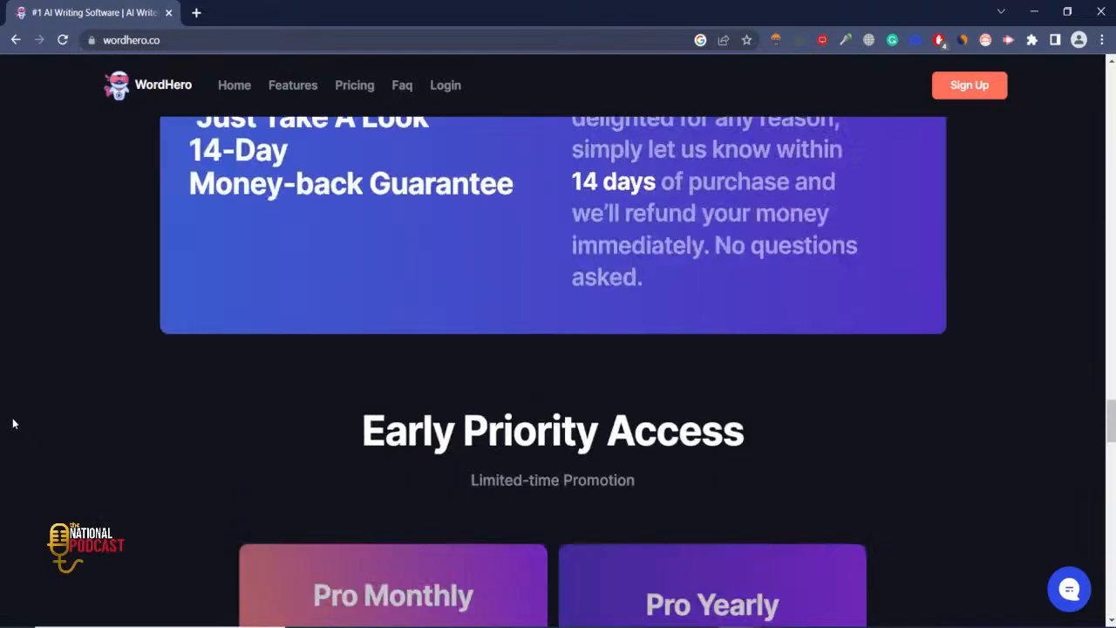
- Return to the Google results, search for "wordhero ai appsumo" and open the "WordHero - AI Content Writer" listing on AppSumo
left_click(7, 46)
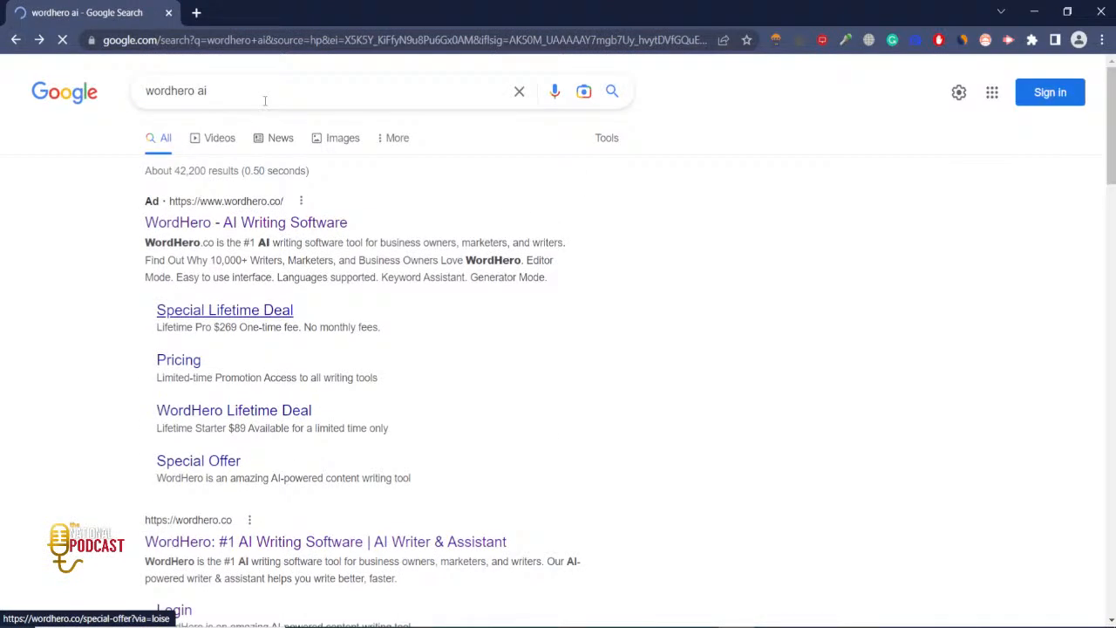
left_click(264, 102)
type("appsum")
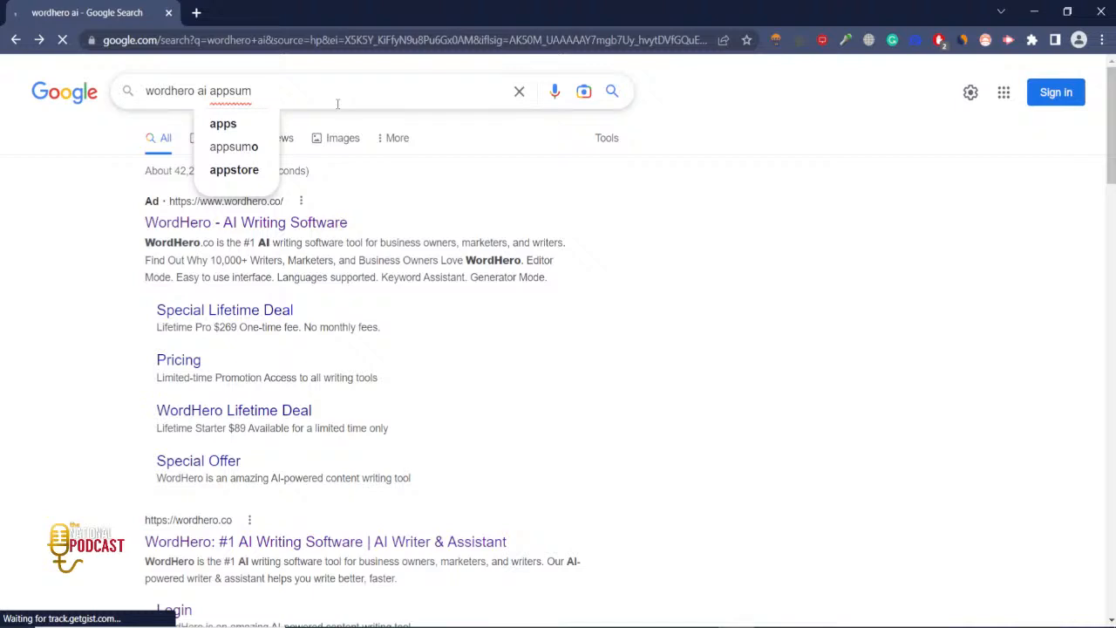
type("o")
key("Return")
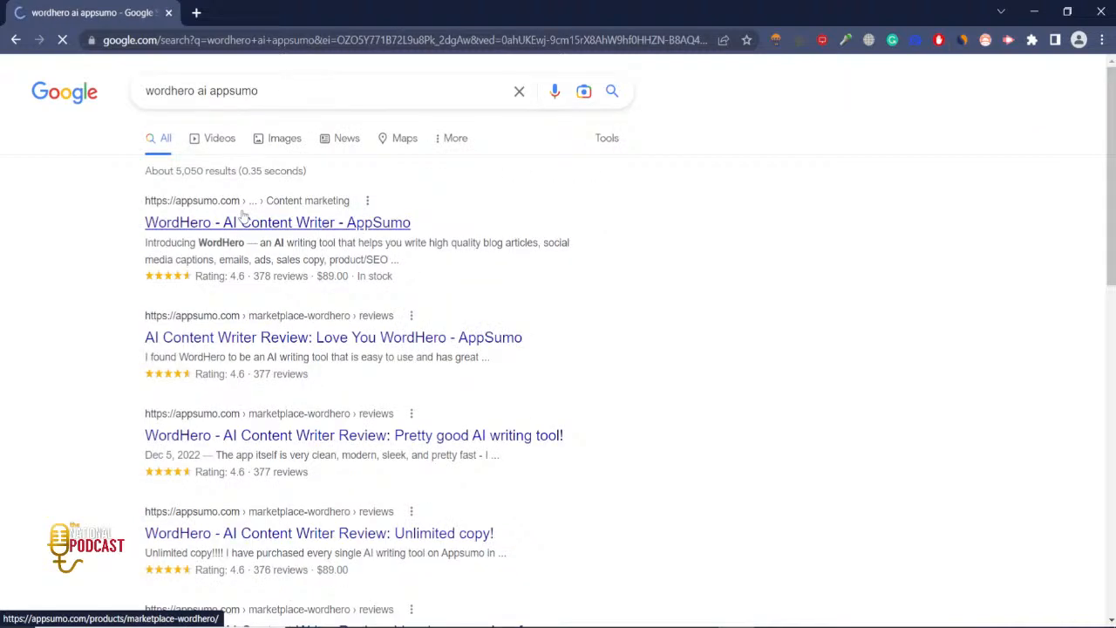
left_click(249, 224)
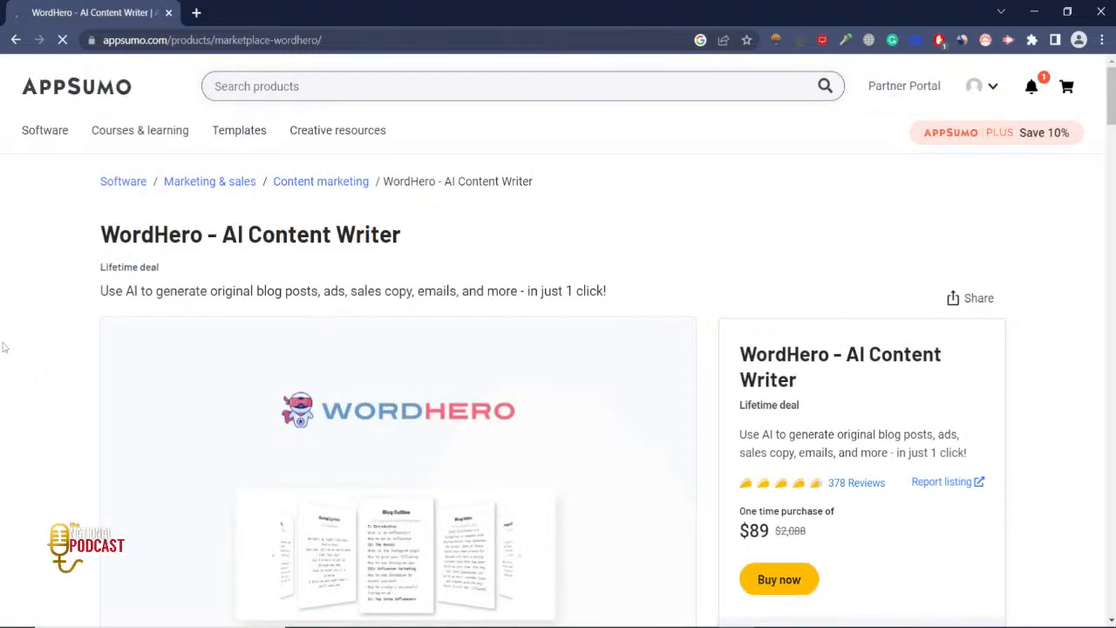
- Look over the WordHero deal listing's introduction and at-a-glance section, then expand and skim the full overview details
scroll(6, 347, "down", 3)
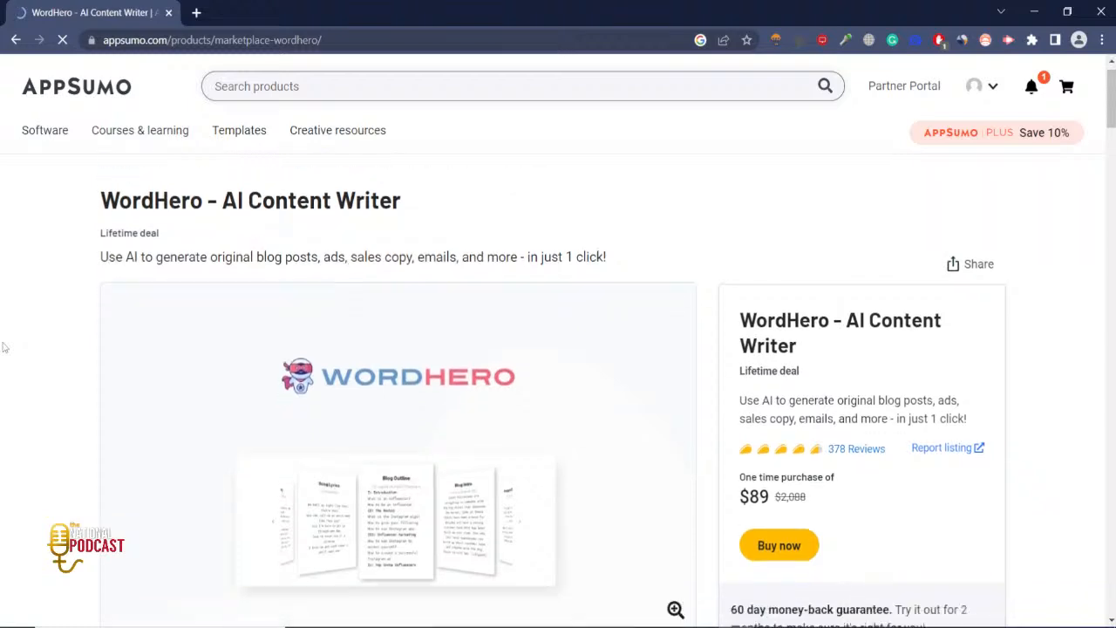
scroll(6, 347, "up", 3)
scroll(3, 347, "down", 10)
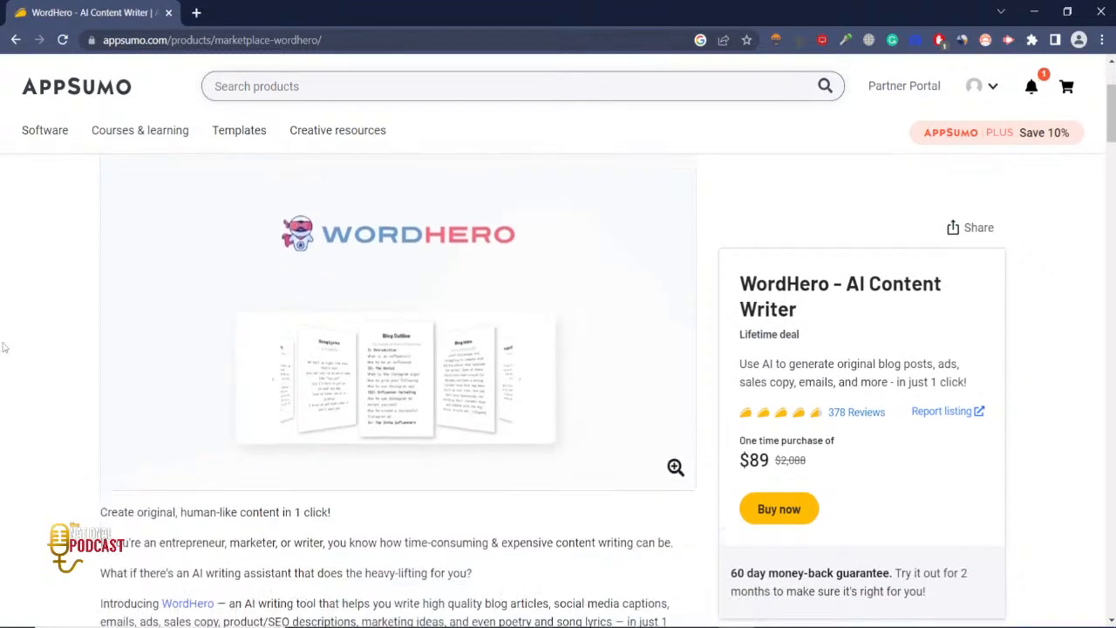
scroll(2, 347, "down", 2)
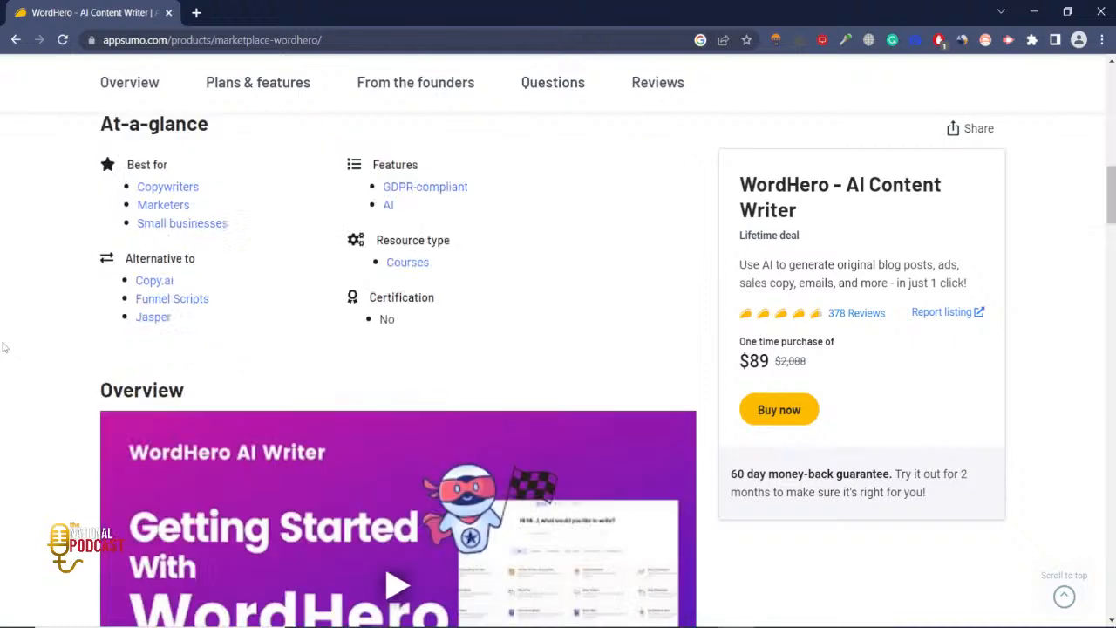
scroll(3, 347, "down", 6)
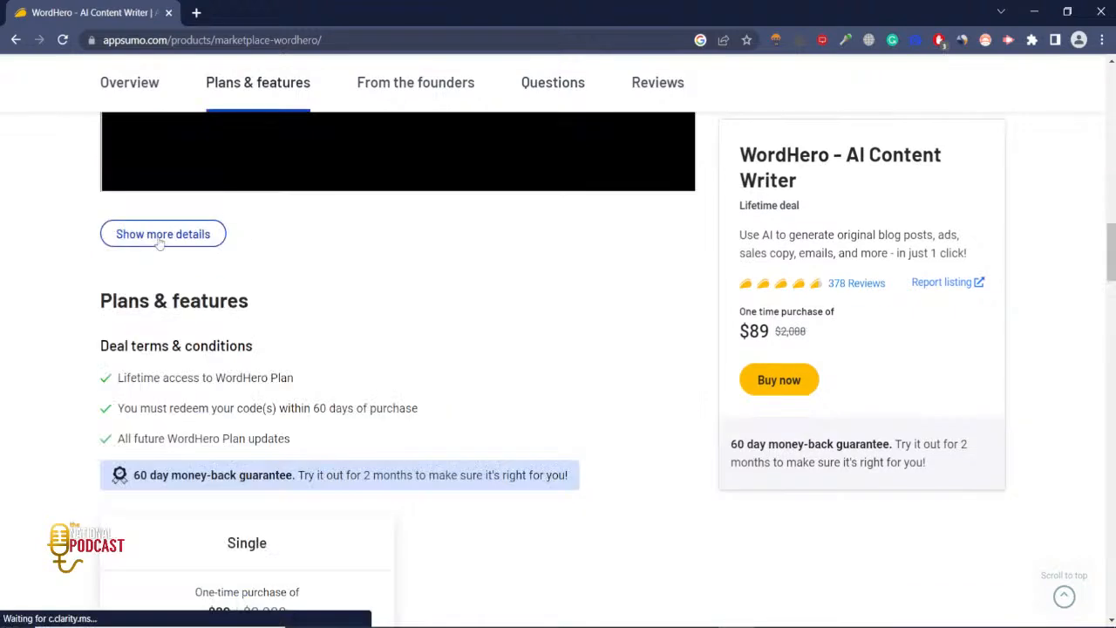
left_click(155, 236)
scroll(61, 332, "down", 1)
scroll(61, 332, "down", 2)
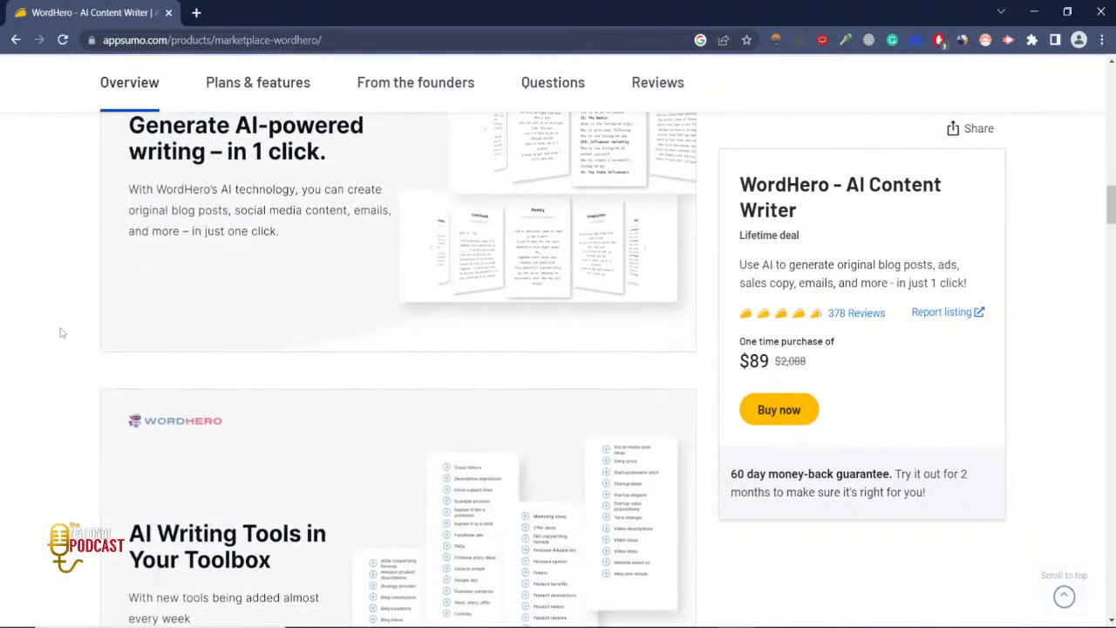
scroll(61, 333, "down", 10)
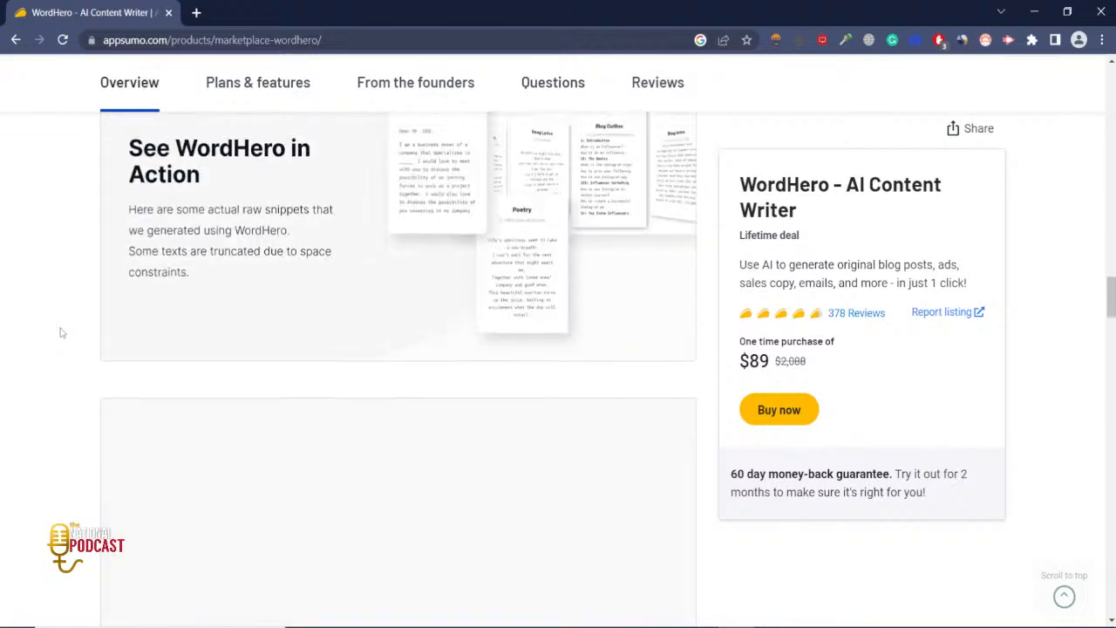
- Examine the Single plan's features, highlighting the "Stack 1 additional code" term and the "Generate 20,000+ words/month forever" line
scroll(61, 333, "down", 2)
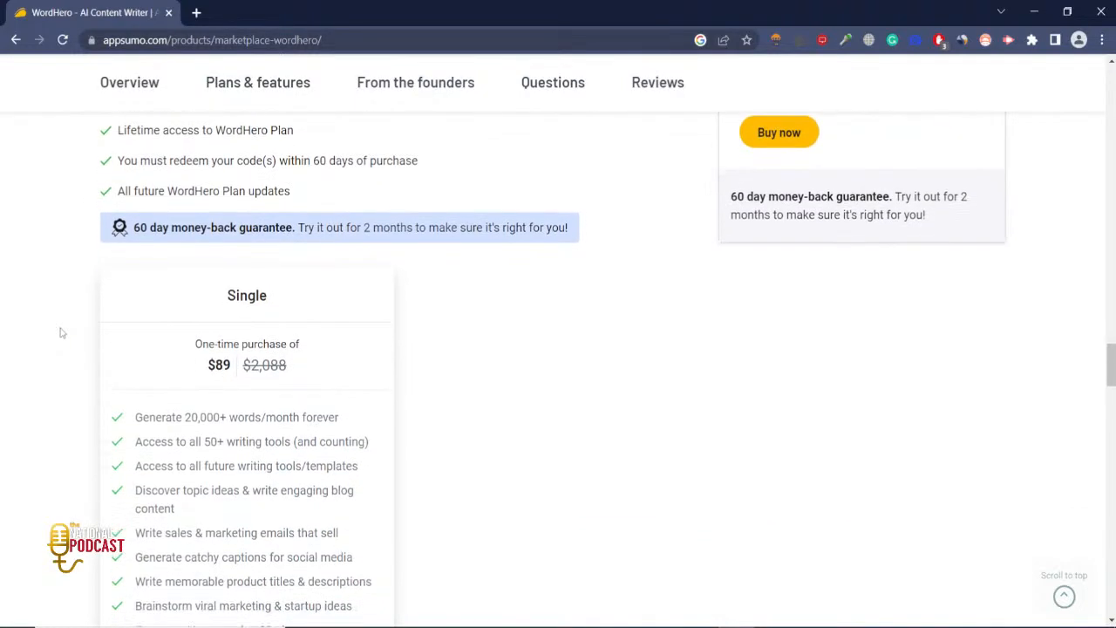
scroll(61, 332, "down", 2)
scroll(61, 332, "up", 1)
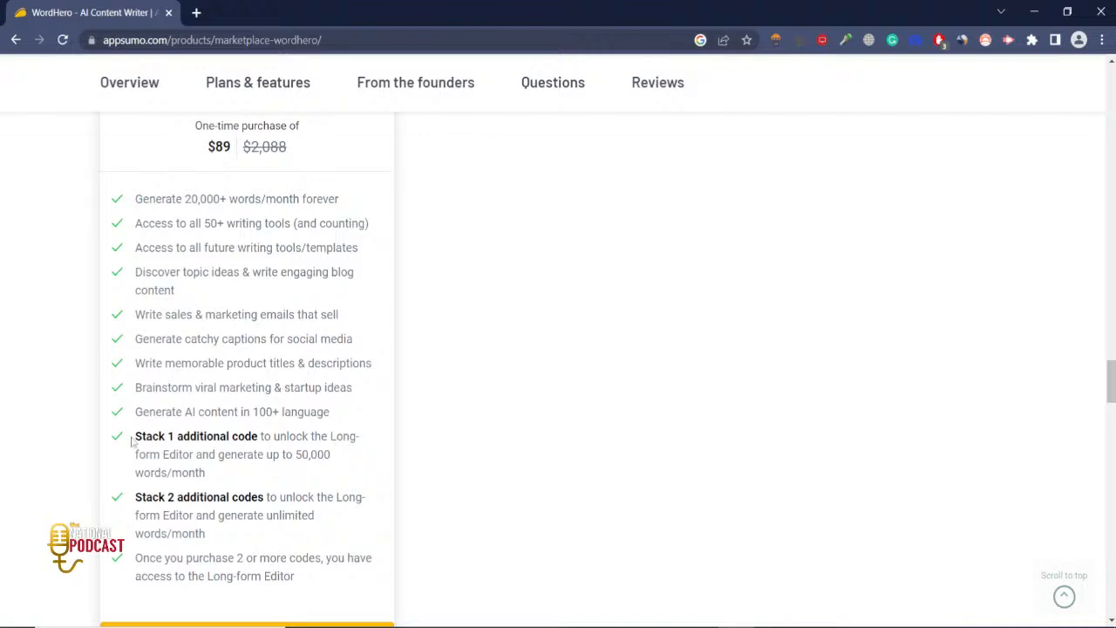
left_click_drag(135, 436, 219, 474)
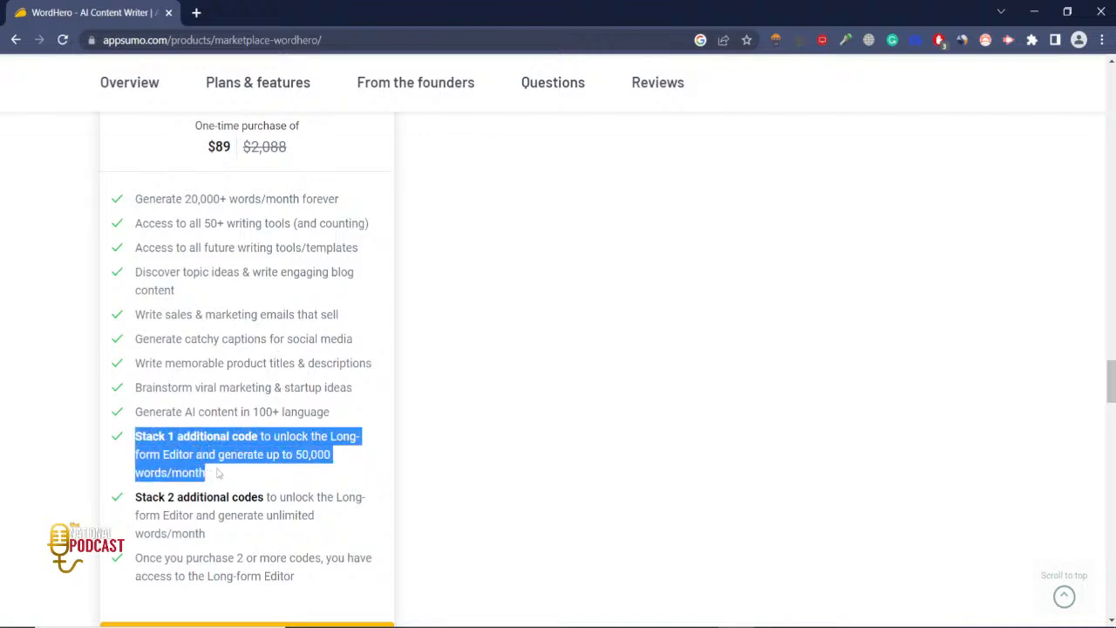
left_click(219, 474)
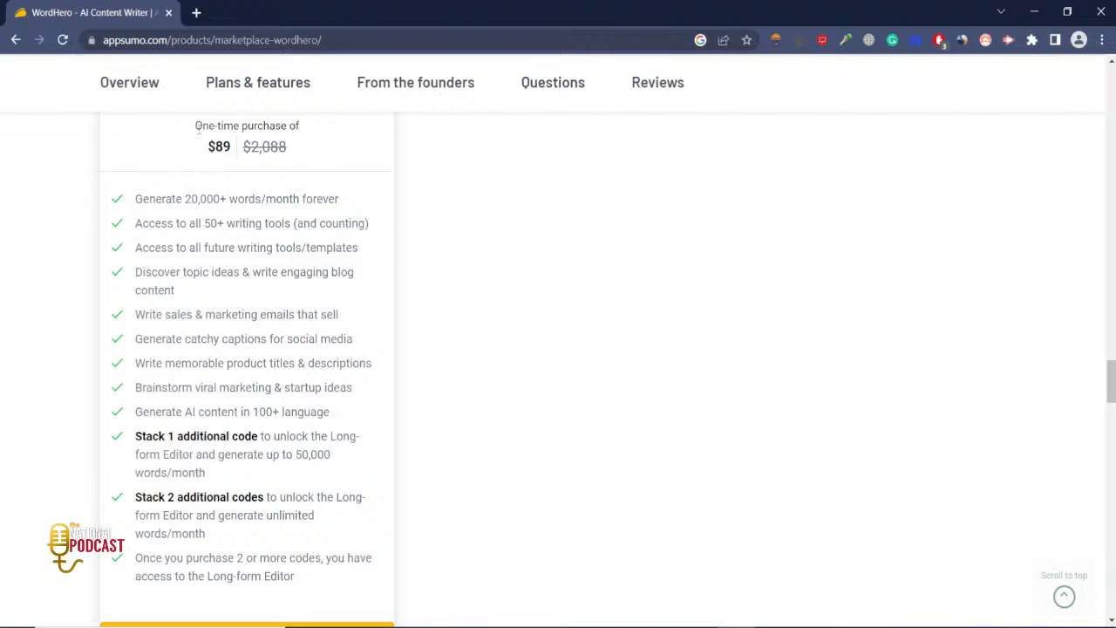
left_click_drag(136, 199, 339, 203)
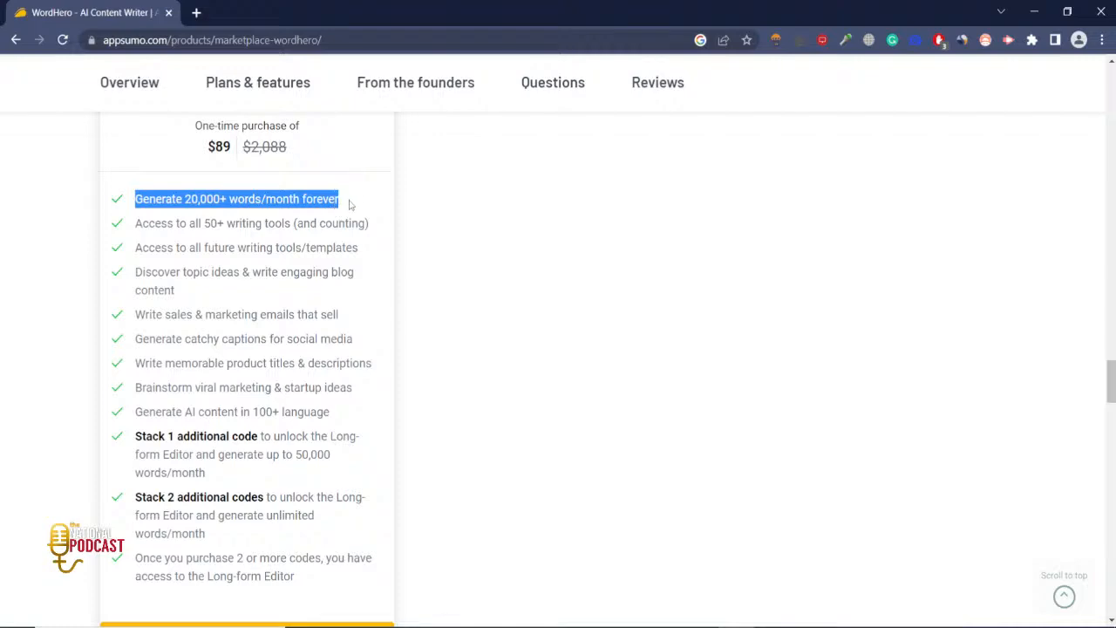
left_click(349, 204)
- Return to the listing's introduction and highlight the "IMPORTANT" note about the optional long-form editor
scroll(349, 204, "up", 12)
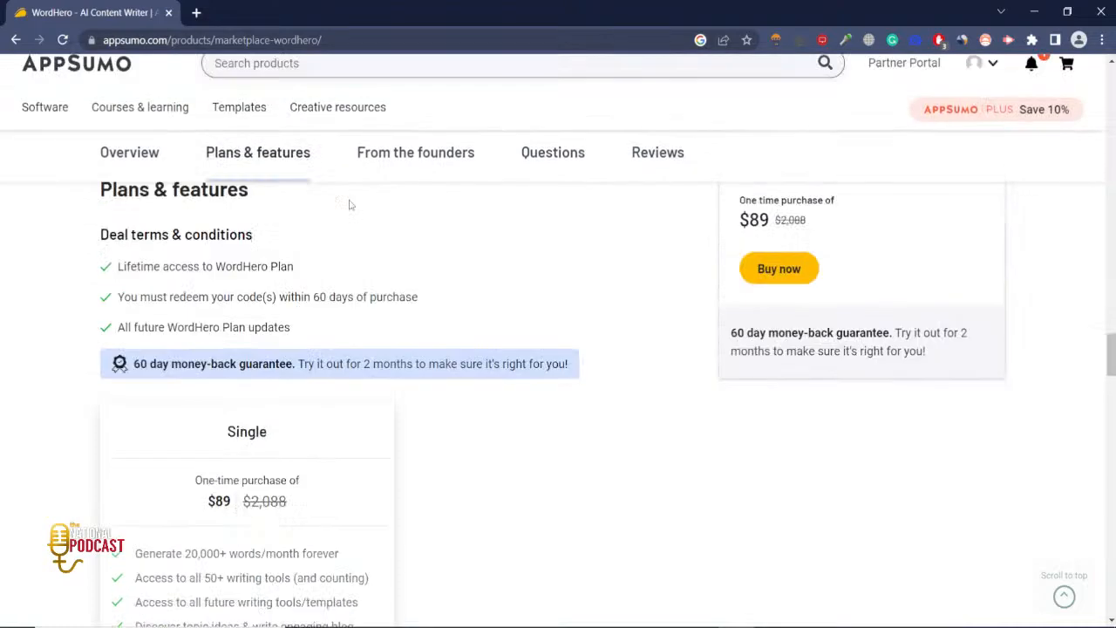
scroll(349, 205, "up", 15)
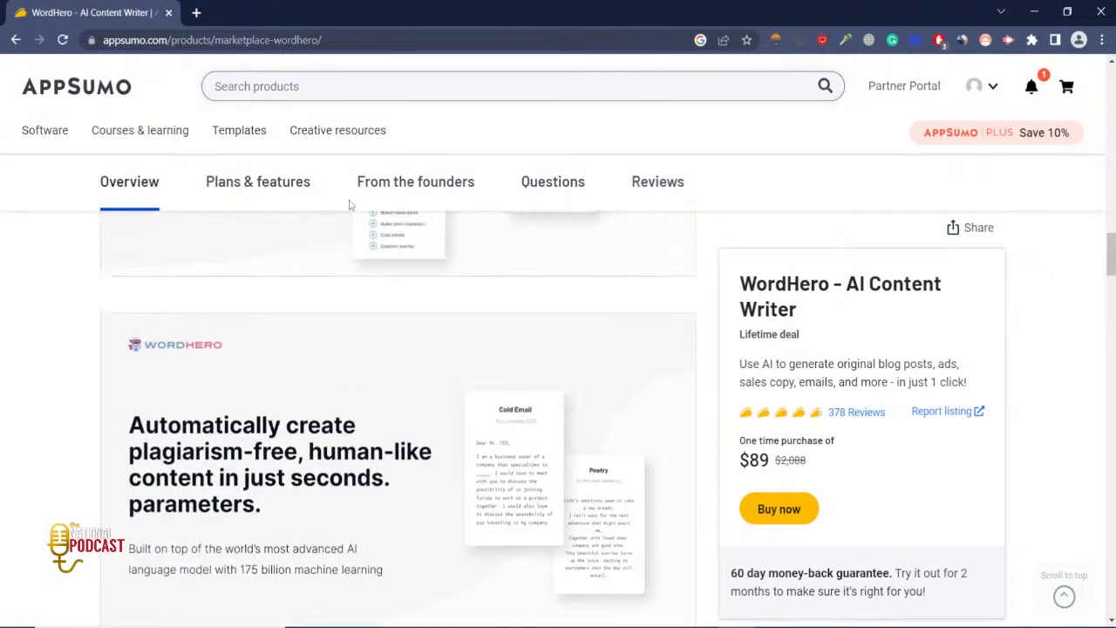
scroll(349, 204, "up", 1)
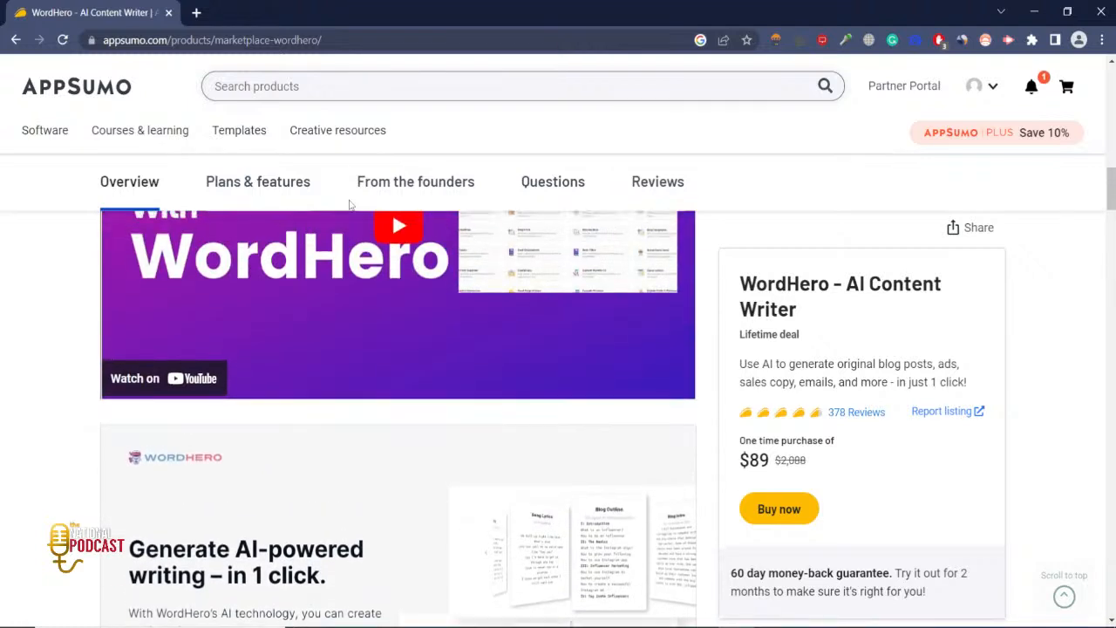
scroll(349, 204, "up", 6)
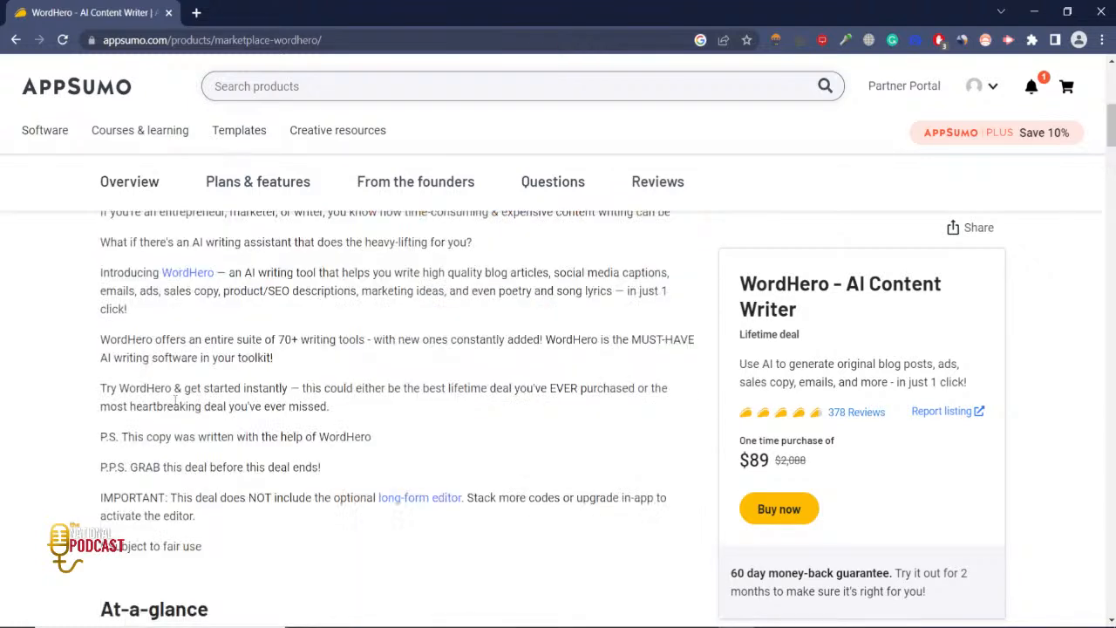
left_click_drag(95, 504, 246, 529)
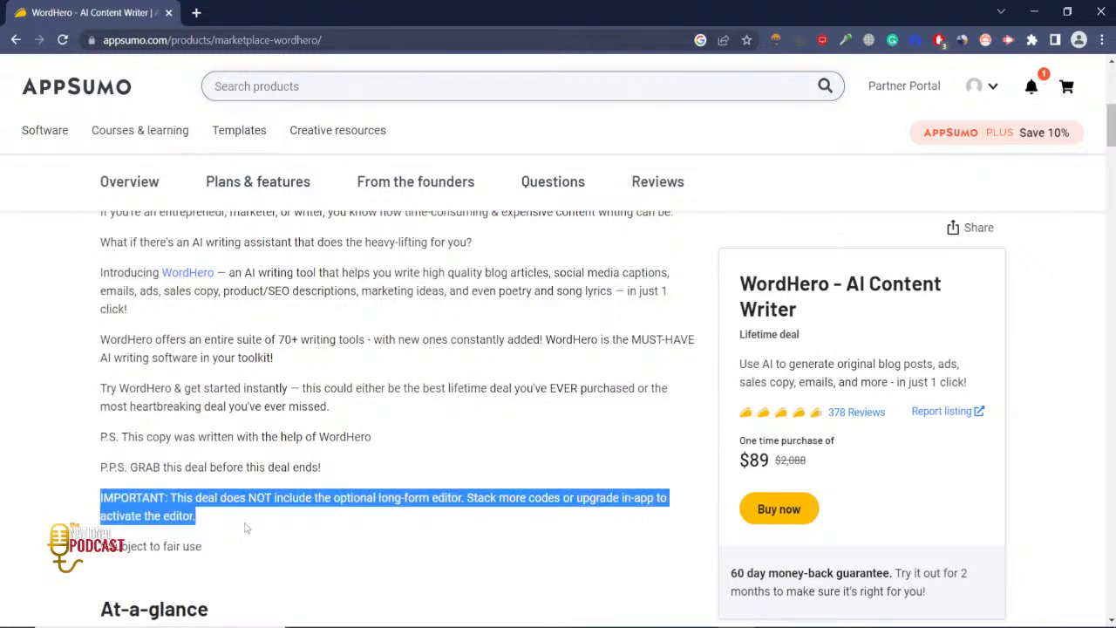
left_click(246, 528)
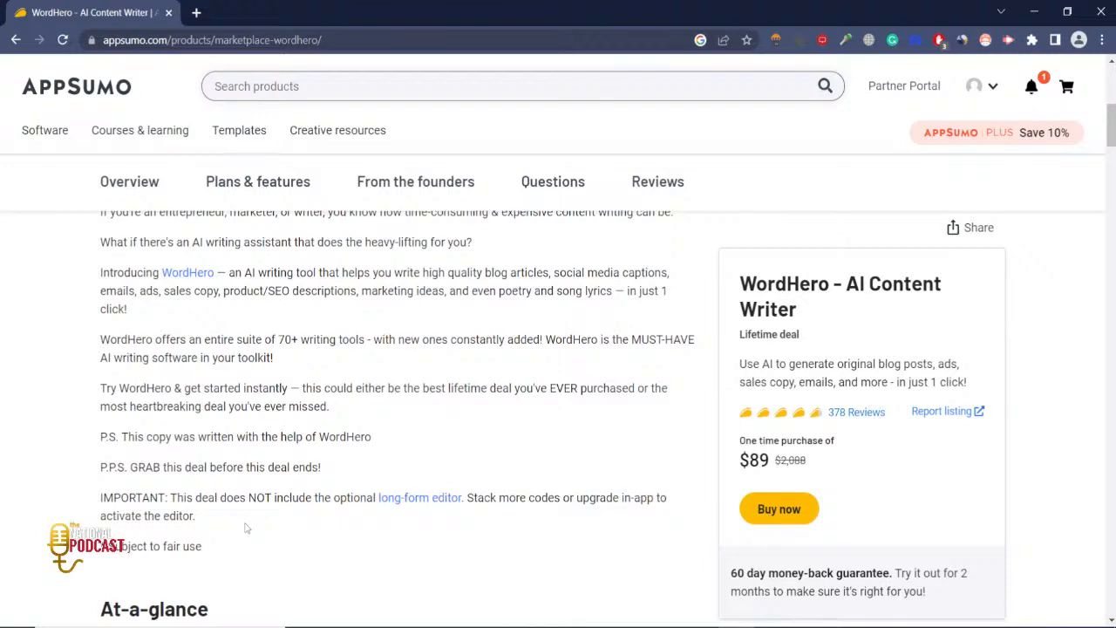
- Compare the Single plan's base monthly word allowance with the "Stack 1 additional code" term, highlighting both lines
scroll(246, 528, "down", 15)
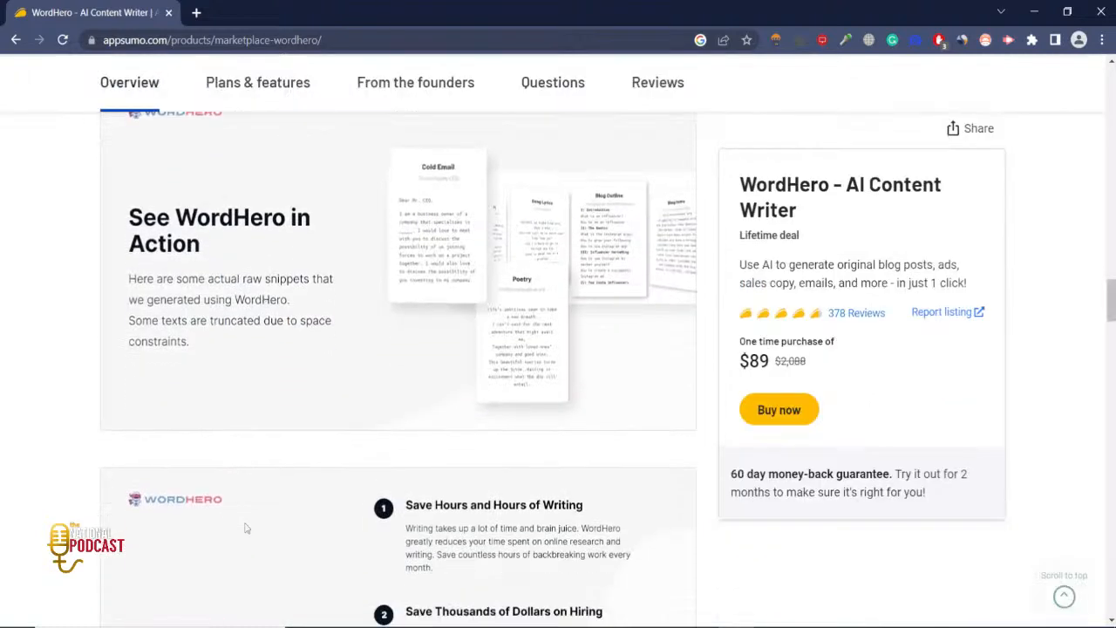
scroll(246, 526, "up", 1)
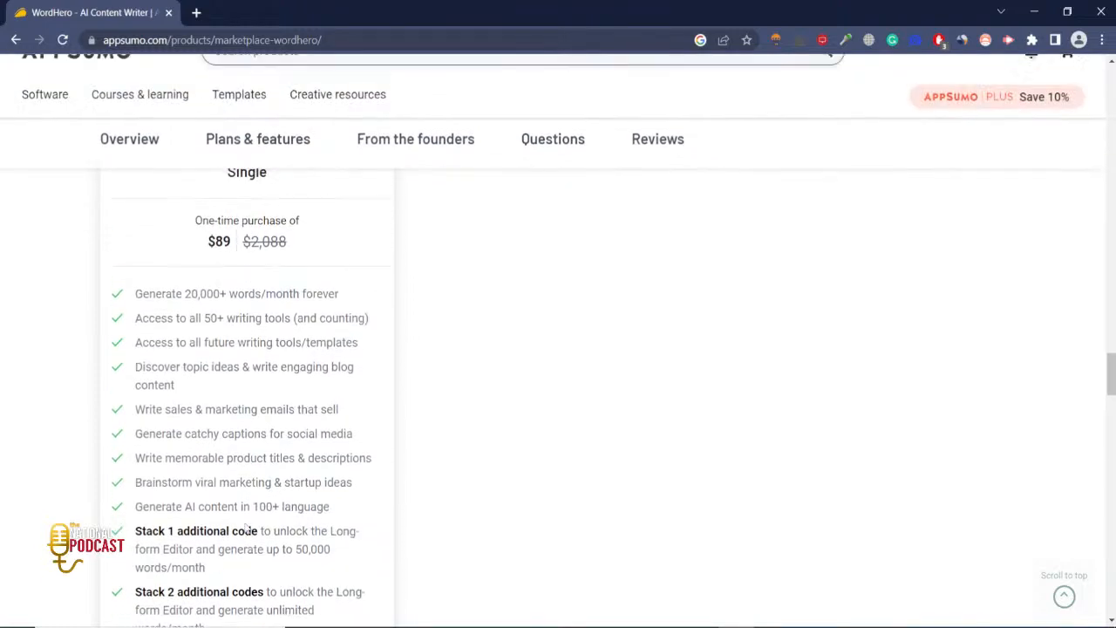
scroll(247, 527, "up", 2)
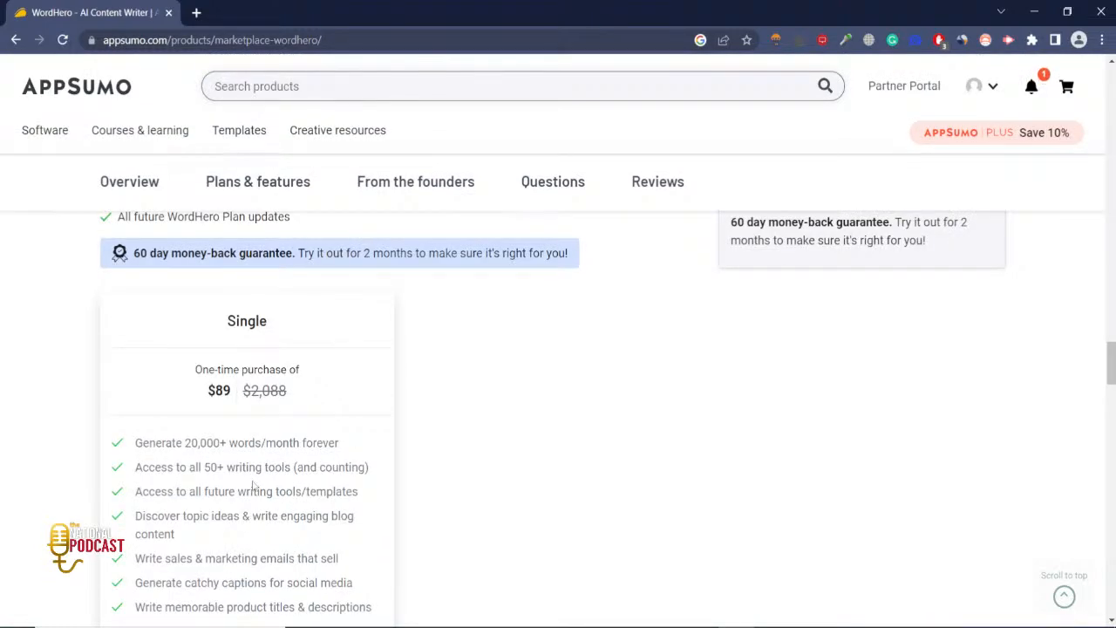
left_click_drag(143, 444, 296, 441)
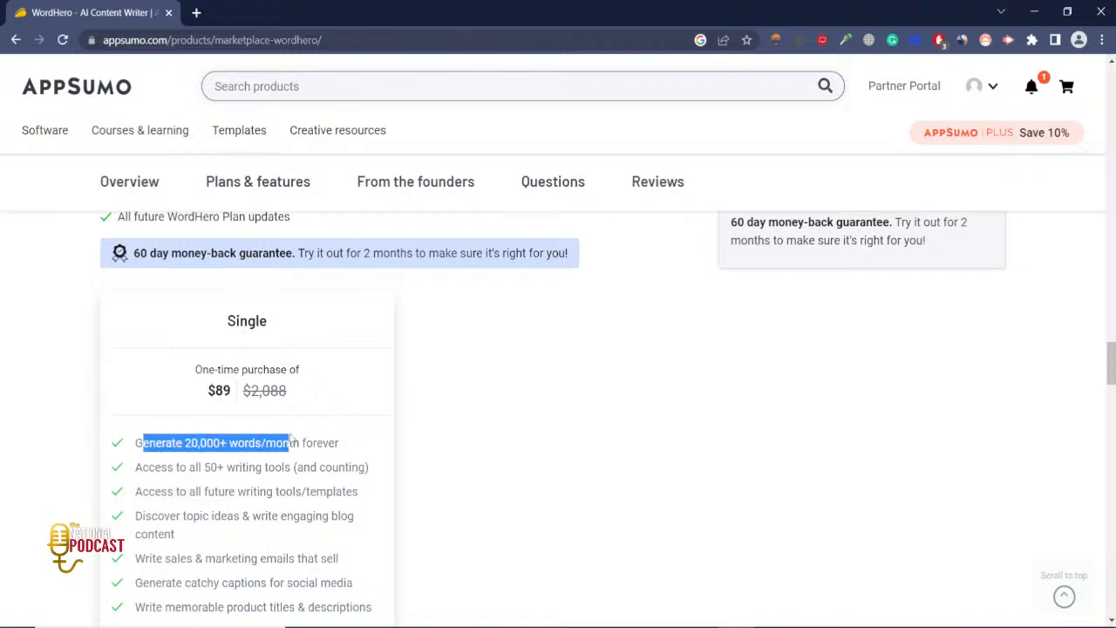
left_click(291, 439)
scroll(291, 439, "down", 2)
scroll(291, 438, "down", 3)
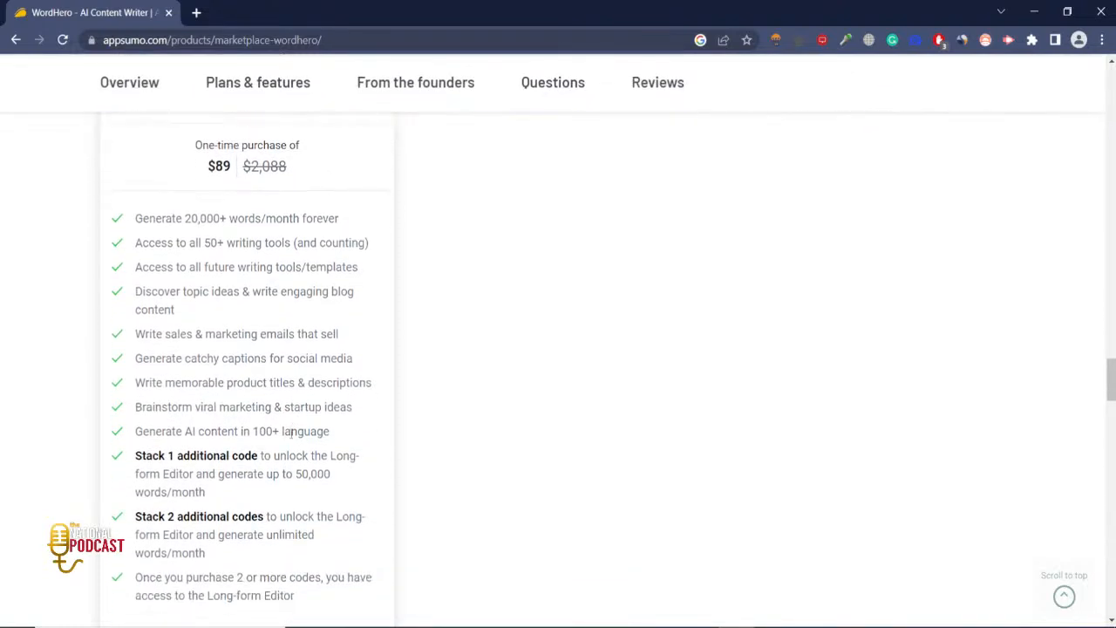
left_click_drag(130, 418, 210, 450)
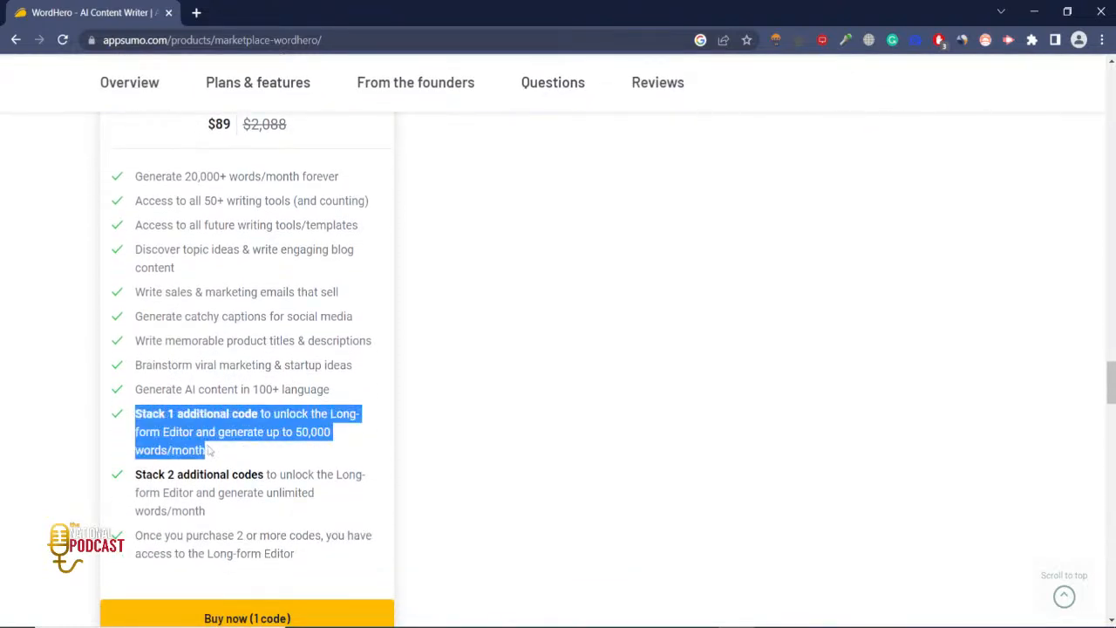
left_click(213, 454)
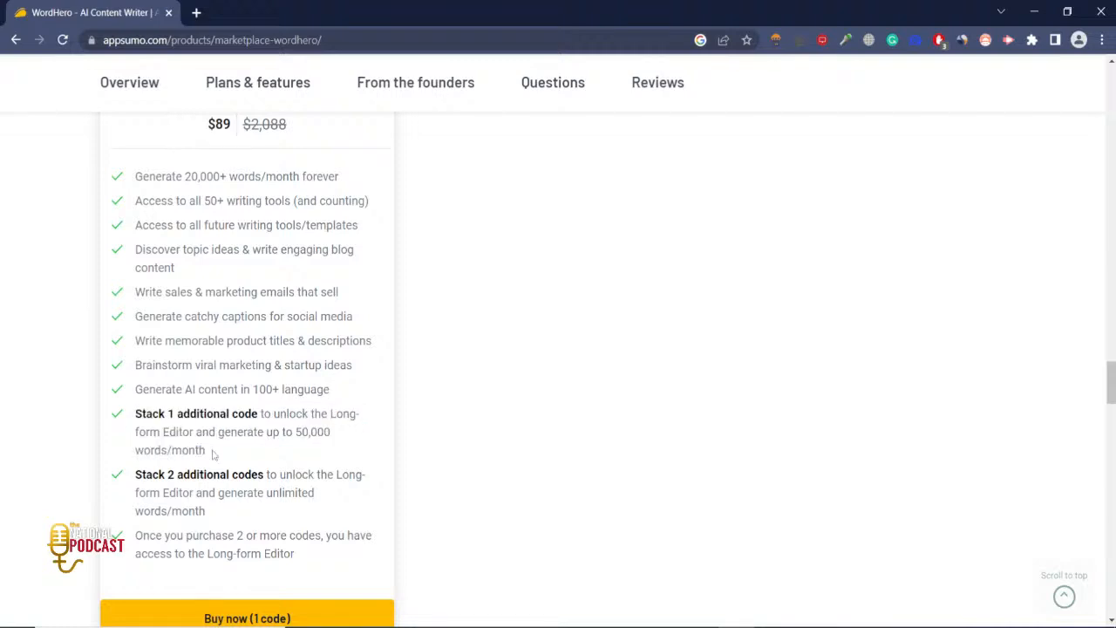
- Review the code stacking terms, highlighting "up to 50,000" and the full "Stack 2 additional codes" item
scroll(215, 454, "up", 5)
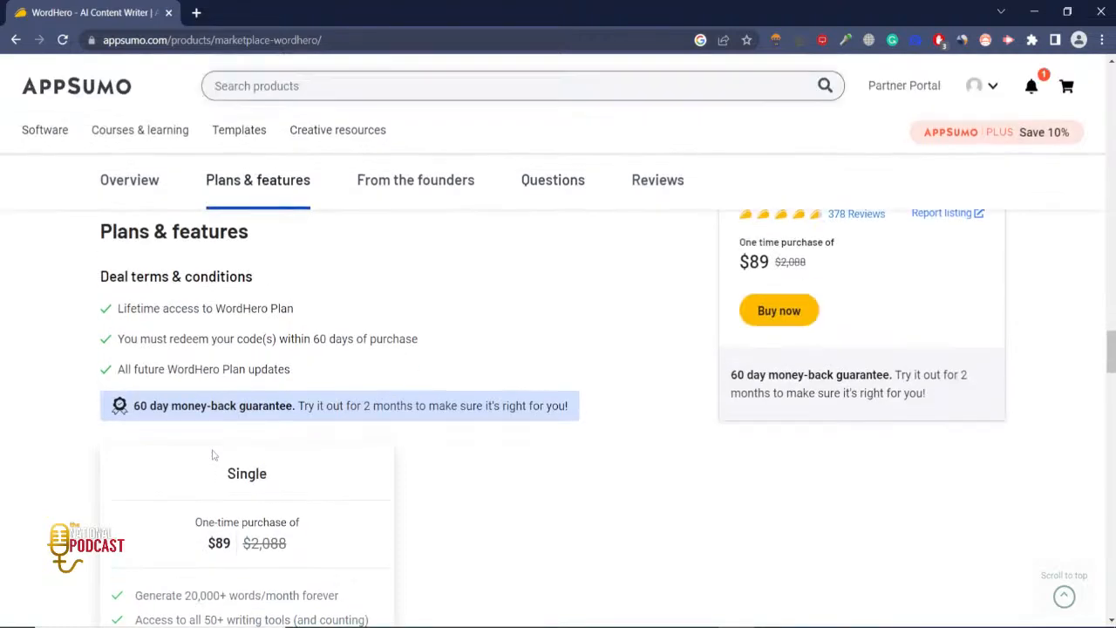
scroll(214, 455, "down", 6)
scroll(215, 454, "up", 1)
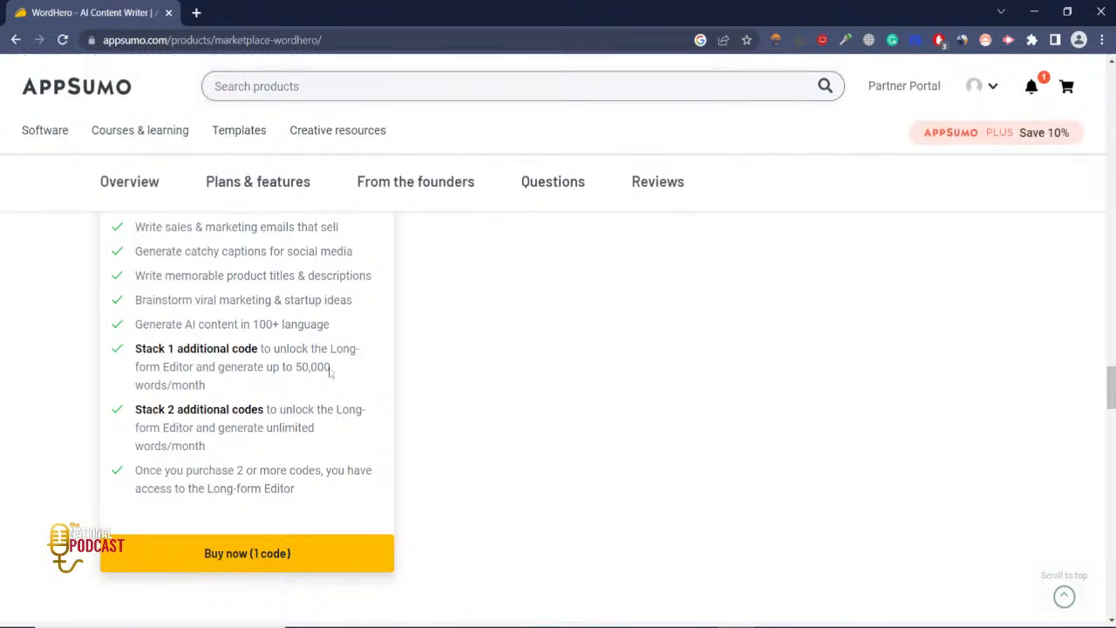
left_click_drag(330, 367, 267, 367)
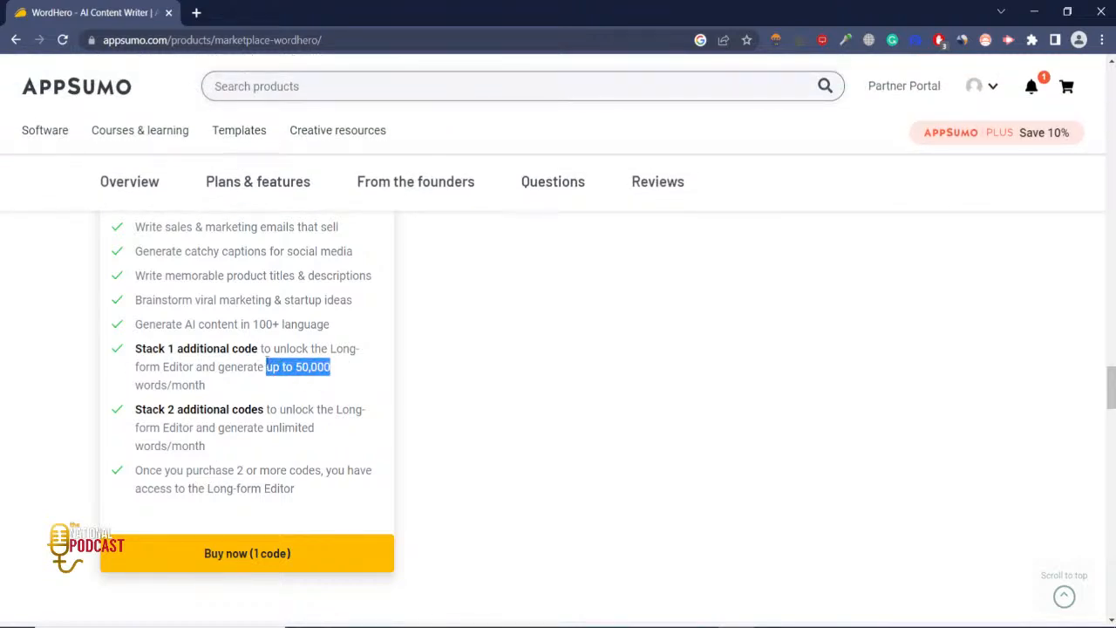
left_click(266, 347)
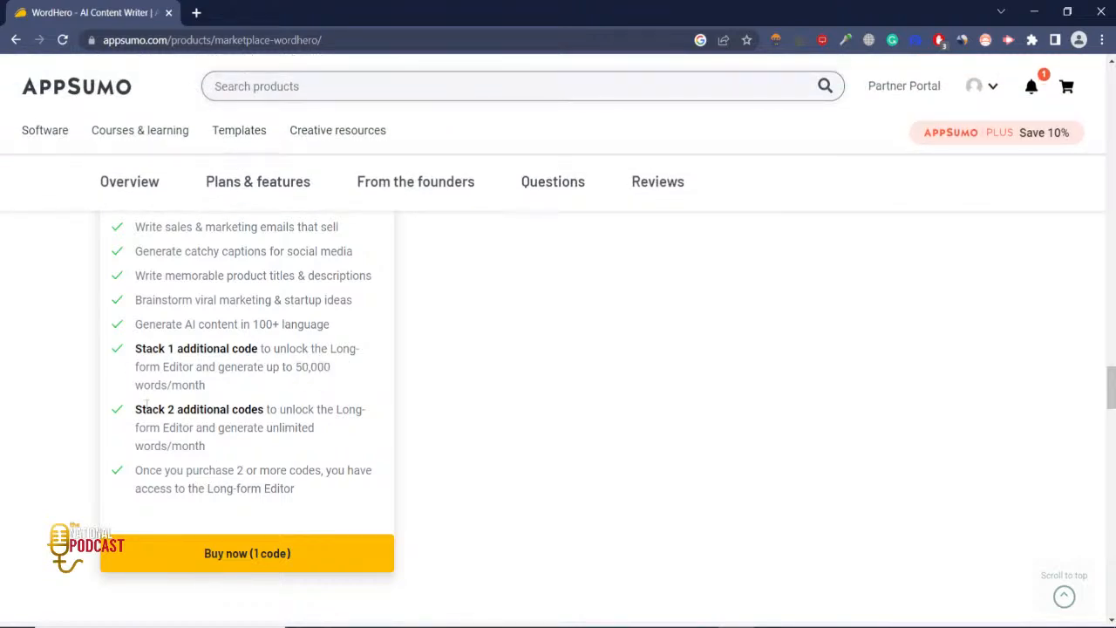
triple_click(232, 449)
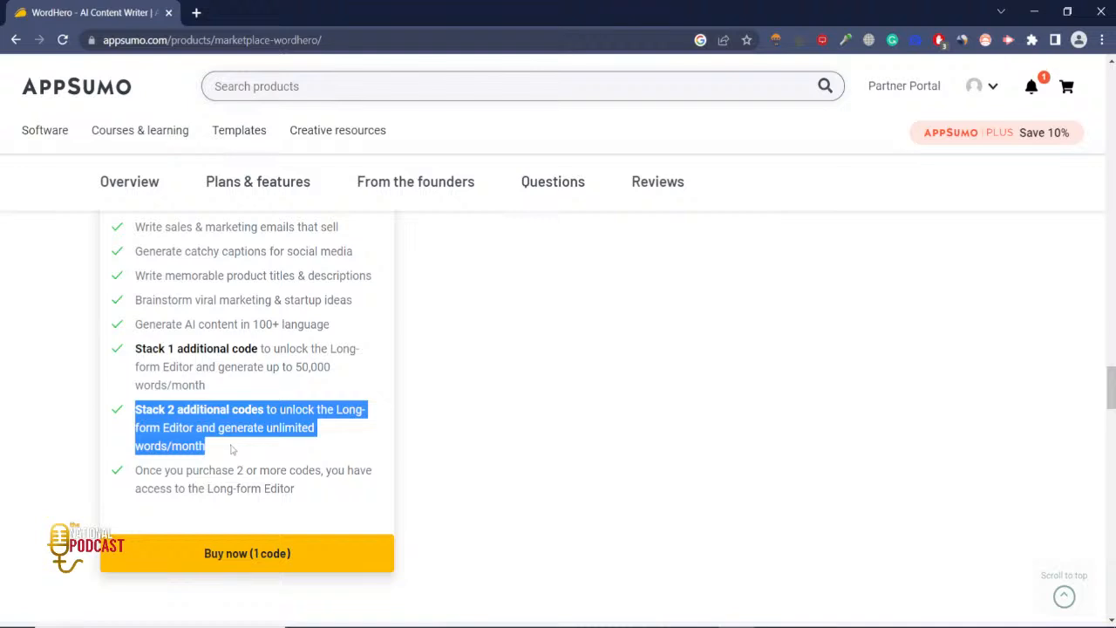
left_click(232, 449)
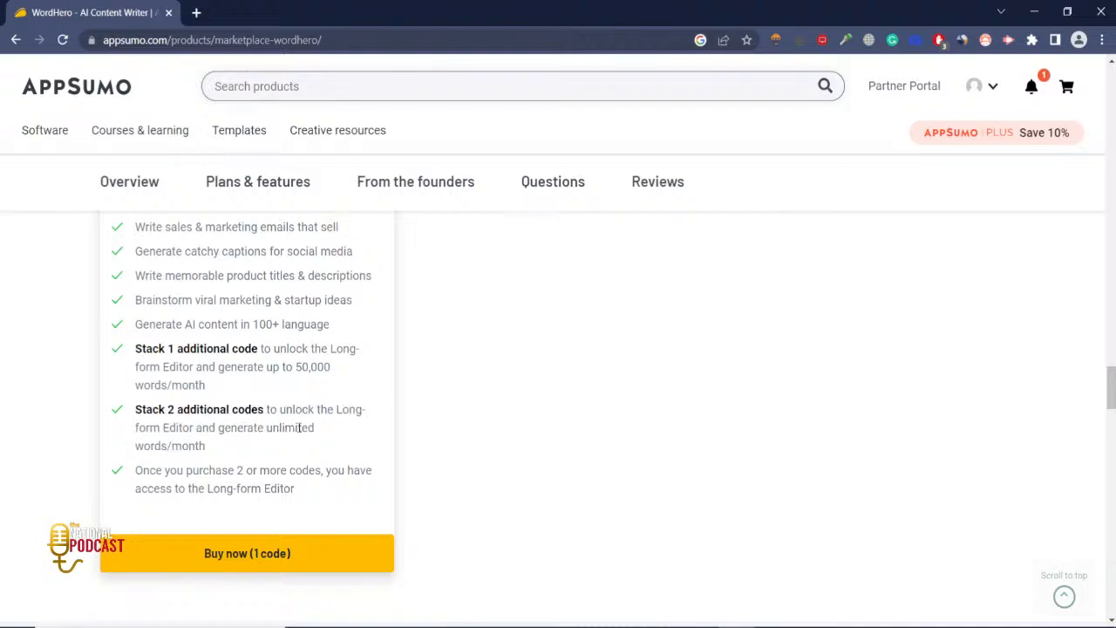
- Recheck the Single plan's price and feature list, and go back to the beginning of the WordHero listing
scroll(299, 427, "up", 2)
scroll(299, 431, "down", 1)
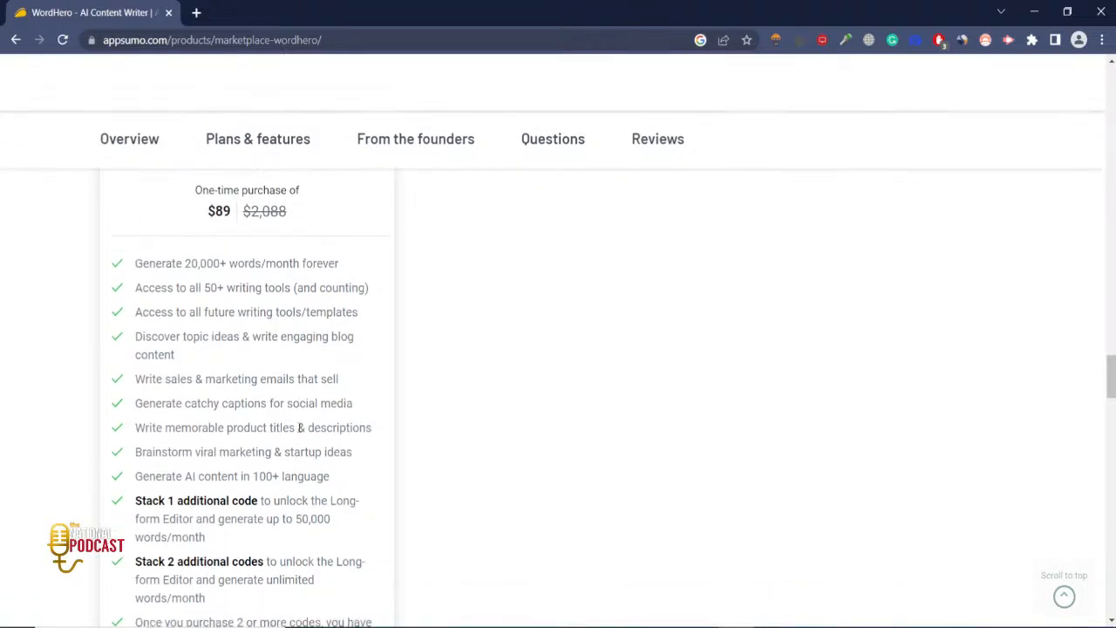
scroll(299, 427, "up", 2)
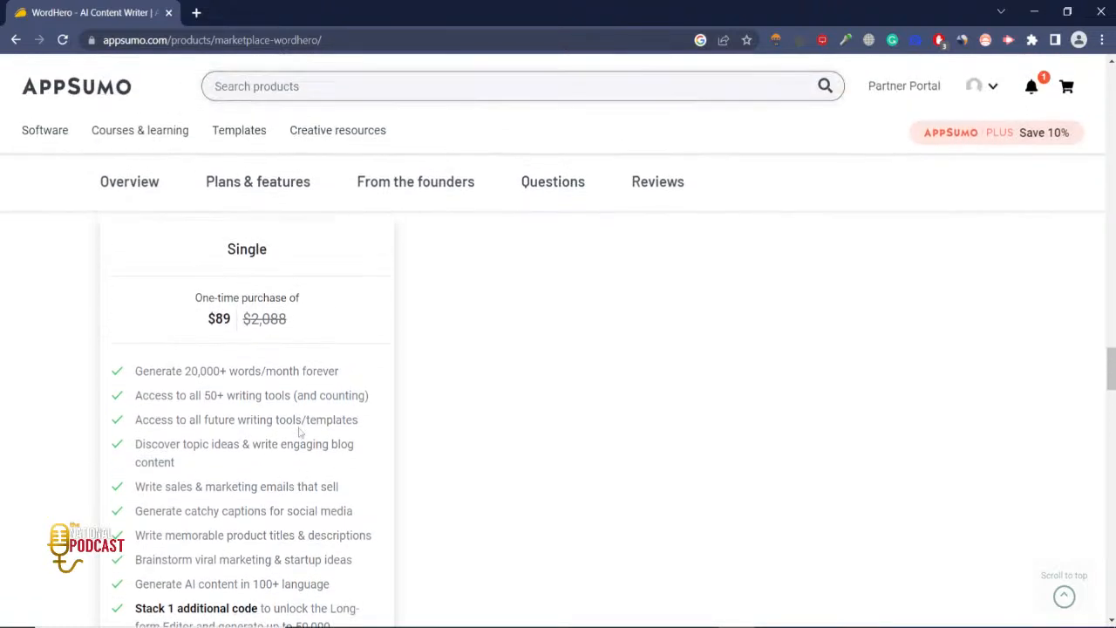
scroll(300, 431, "down", 2)
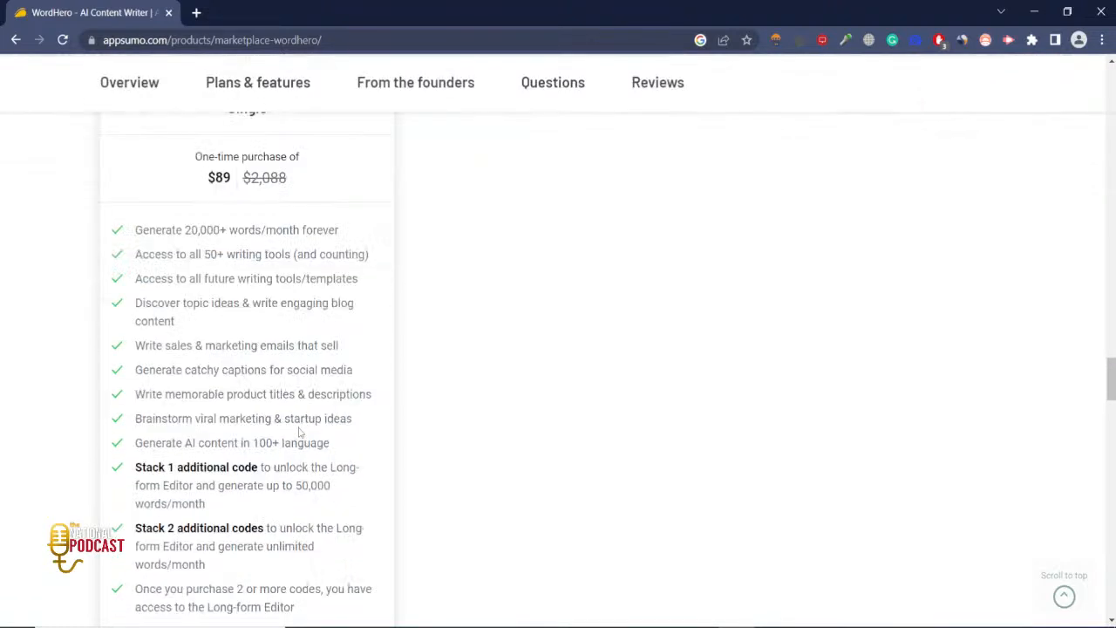
scroll(300, 431, "up", 10)
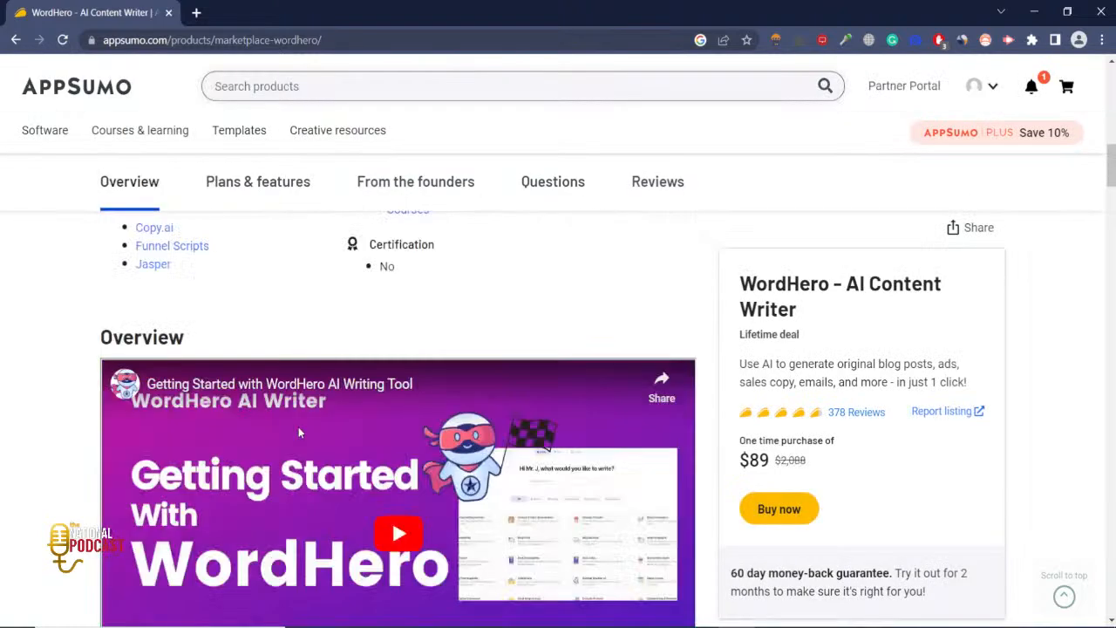
scroll(299, 432, "up", 8)
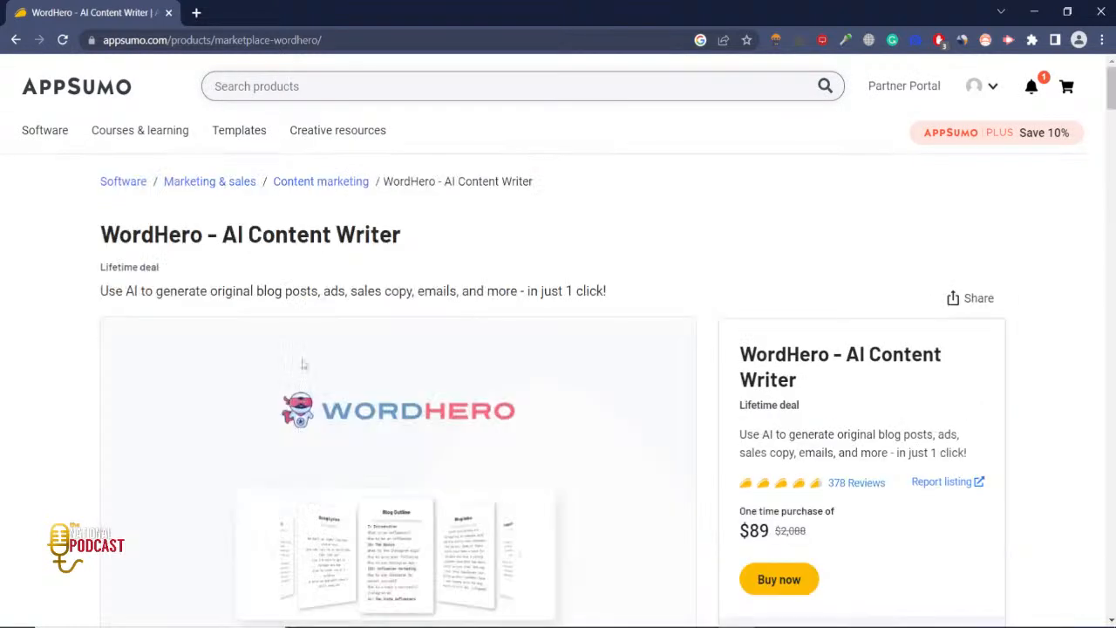
- Open the WordHero web app's home page in a new browser tab
left_click(197, 12)
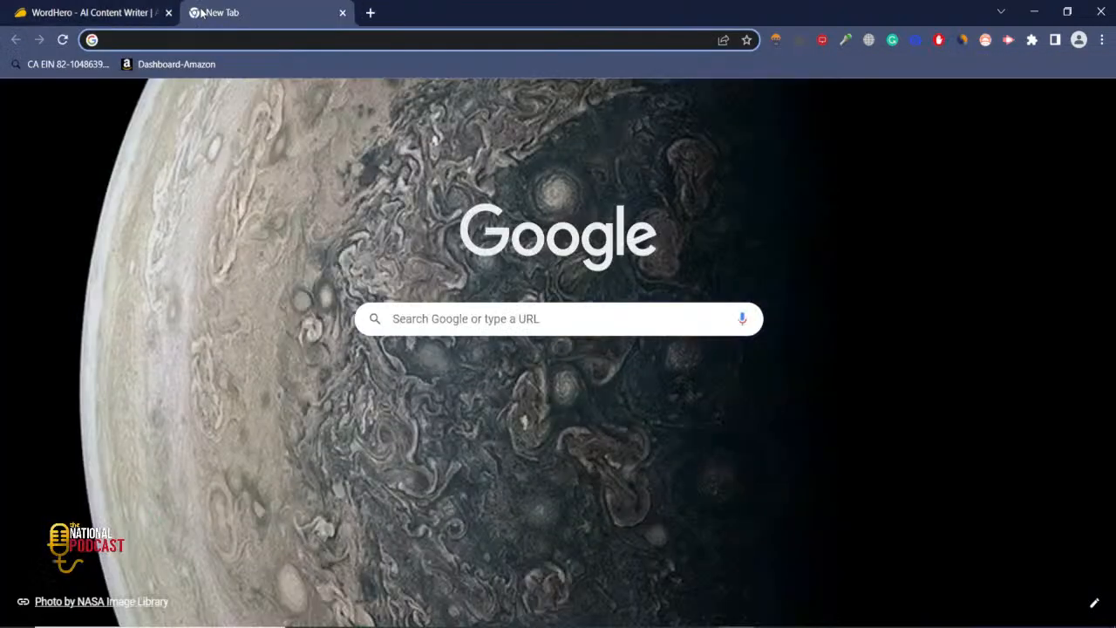
type("app")
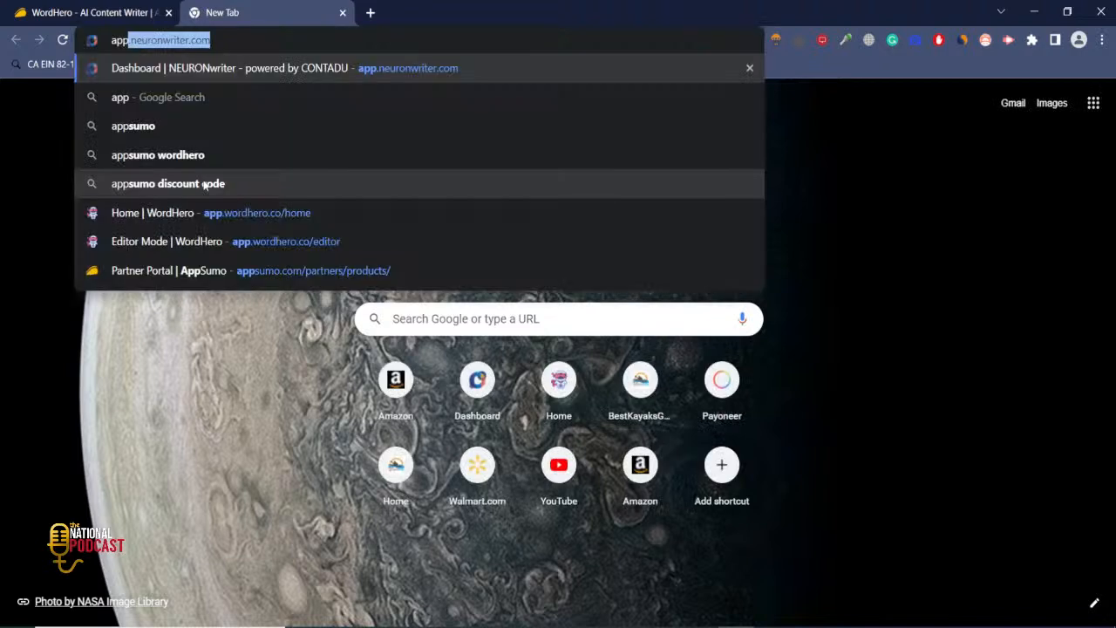
left_click(209, 212)
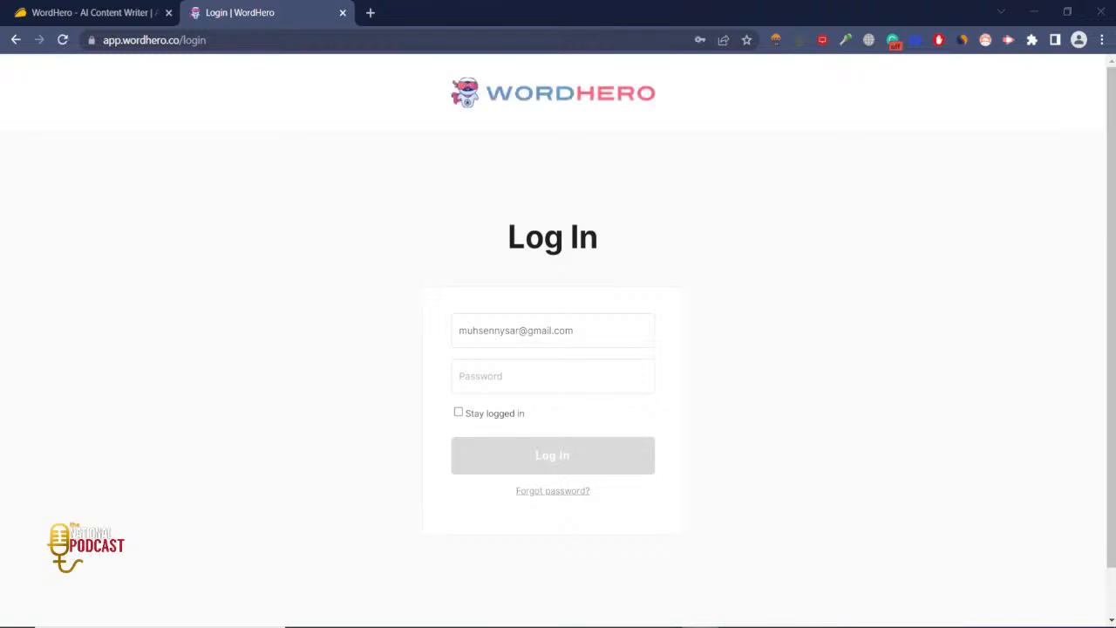
- Log in to WordHero with the saved account e-mail and password, and dismiss the browser's password warning
left_click(545, 381)
left_click(558, 426)
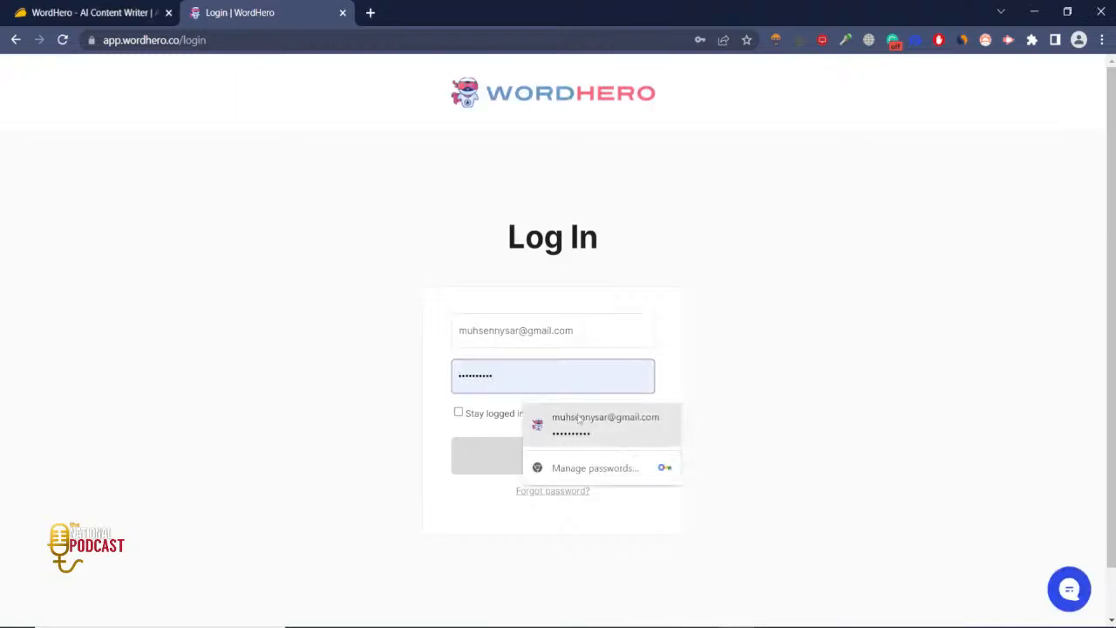
left_click(530, 451)
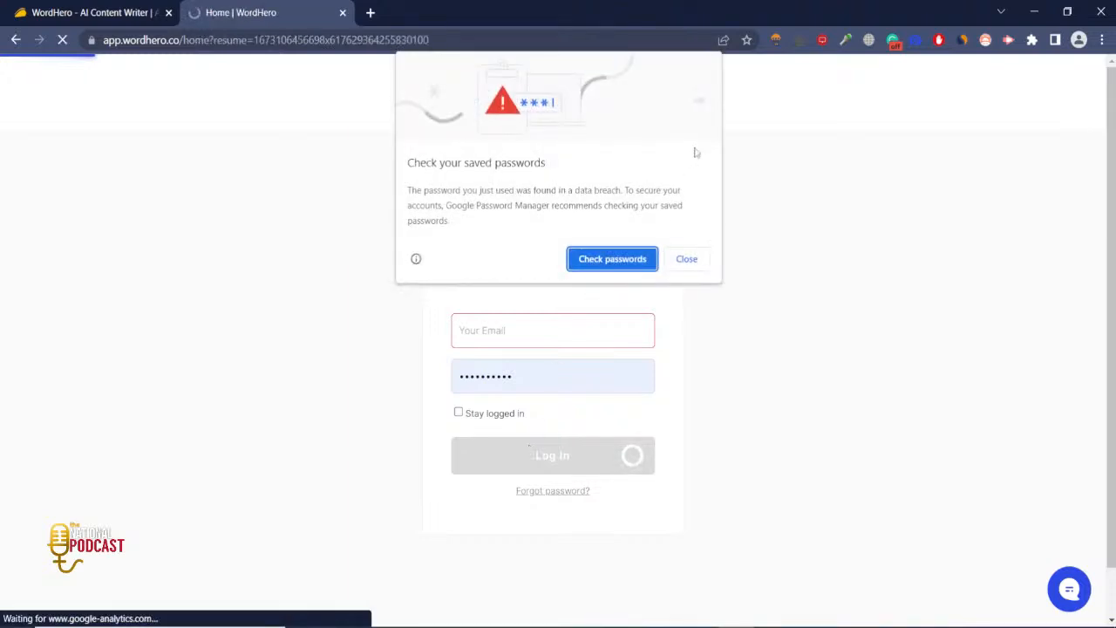
left_click(686, 261)
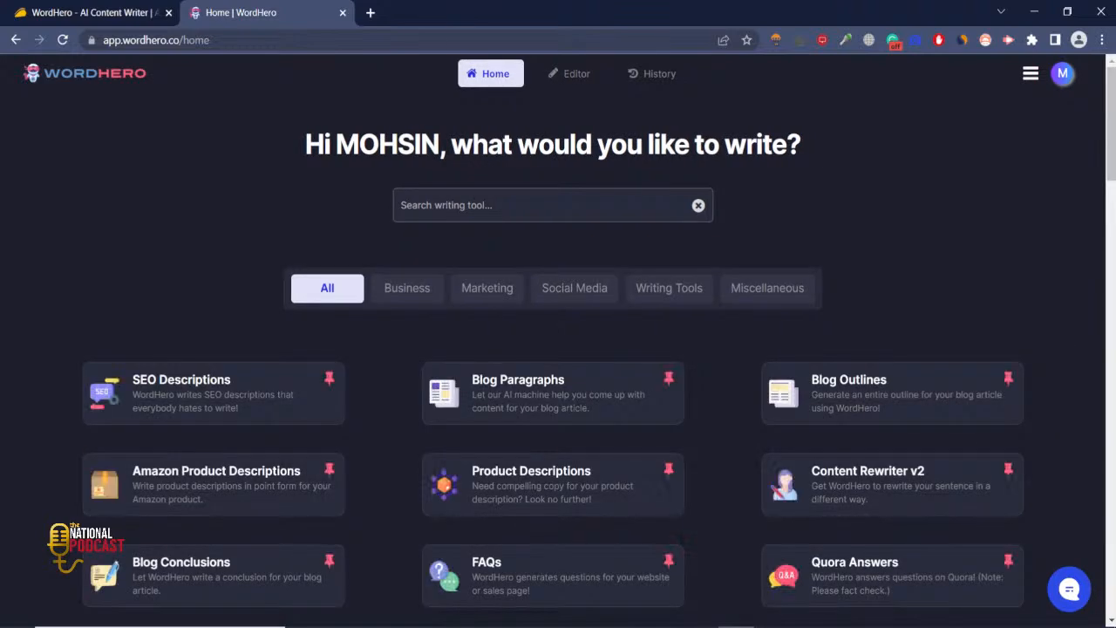
- Examine the full list of writing tools on the WordHero home page, from SEO Descriptions to Welcome Emails
scroll(1065, 263, "up", 5)
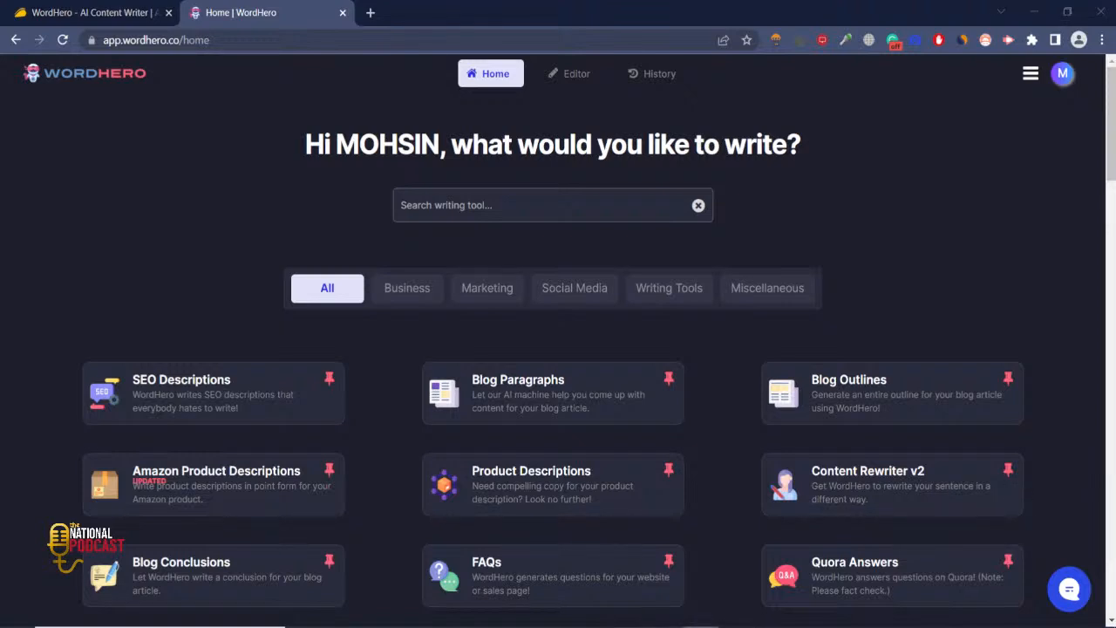
scroll(1062, 382, "down", 2)
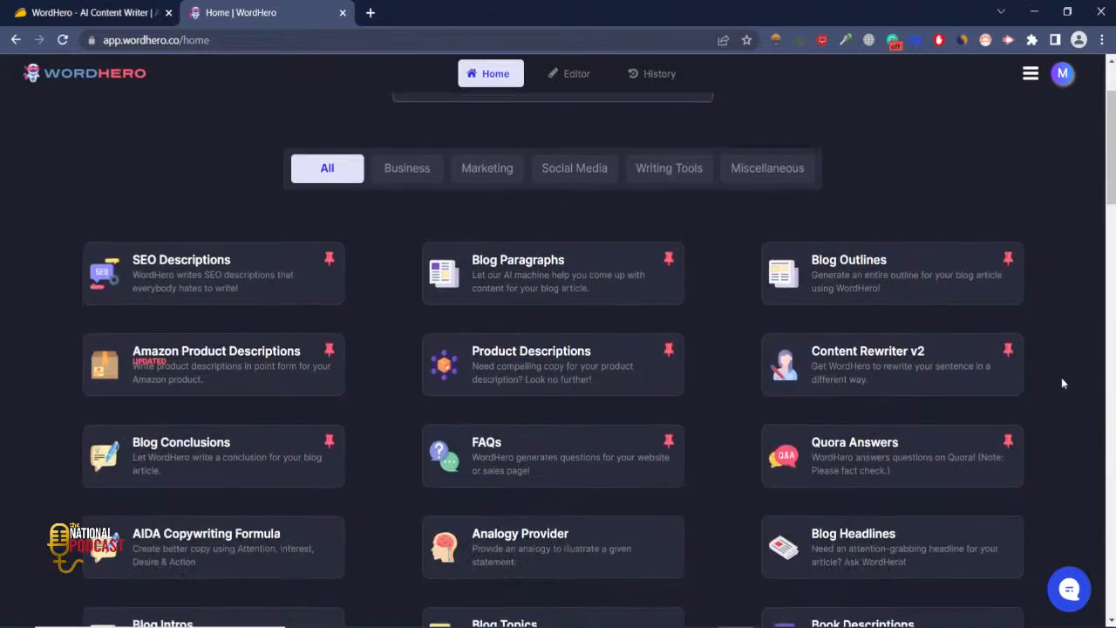
scroll(1062, 382, "down", 1)
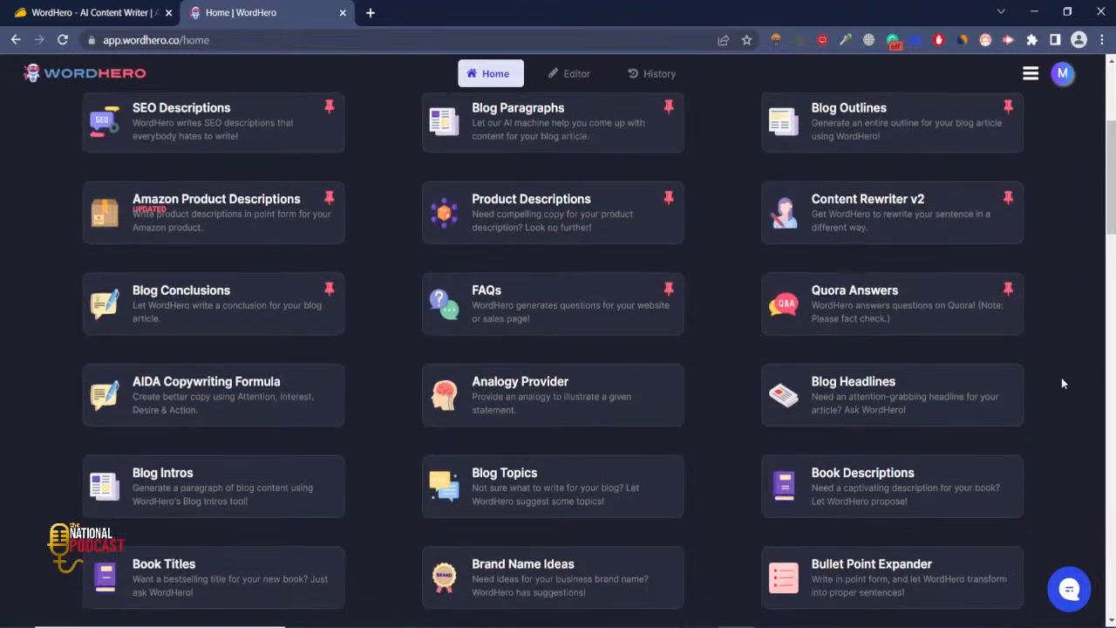
scroll(1061, 382, "up", 1)
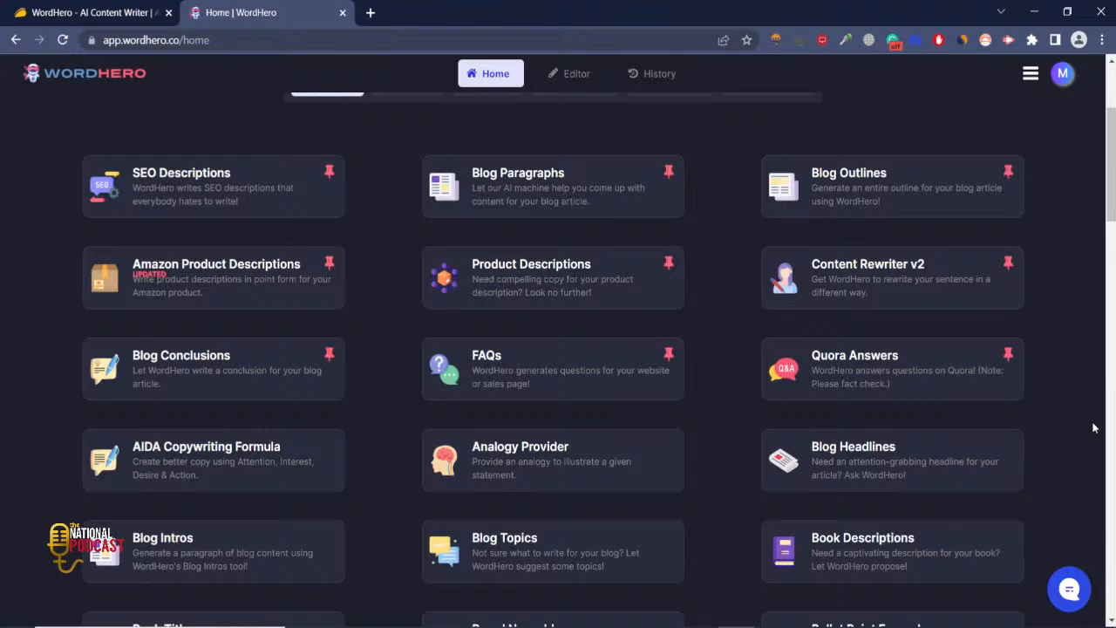
scroll(1094, 427, "down", 15)
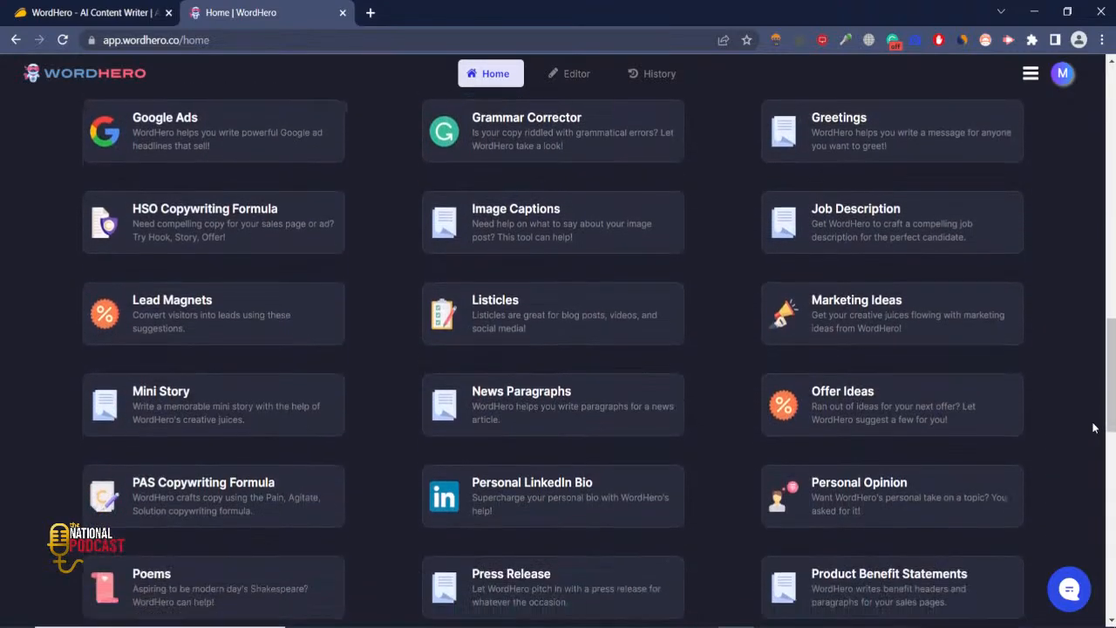
scroll(1094, 427, "down", 6)
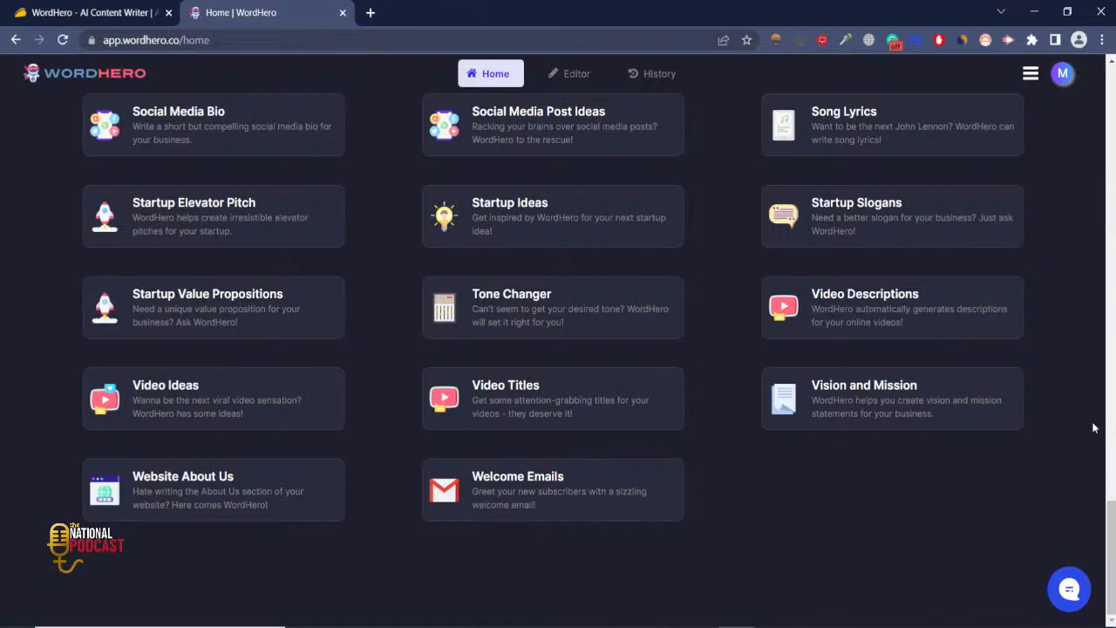
scroll(1094, 428, "up", 20)
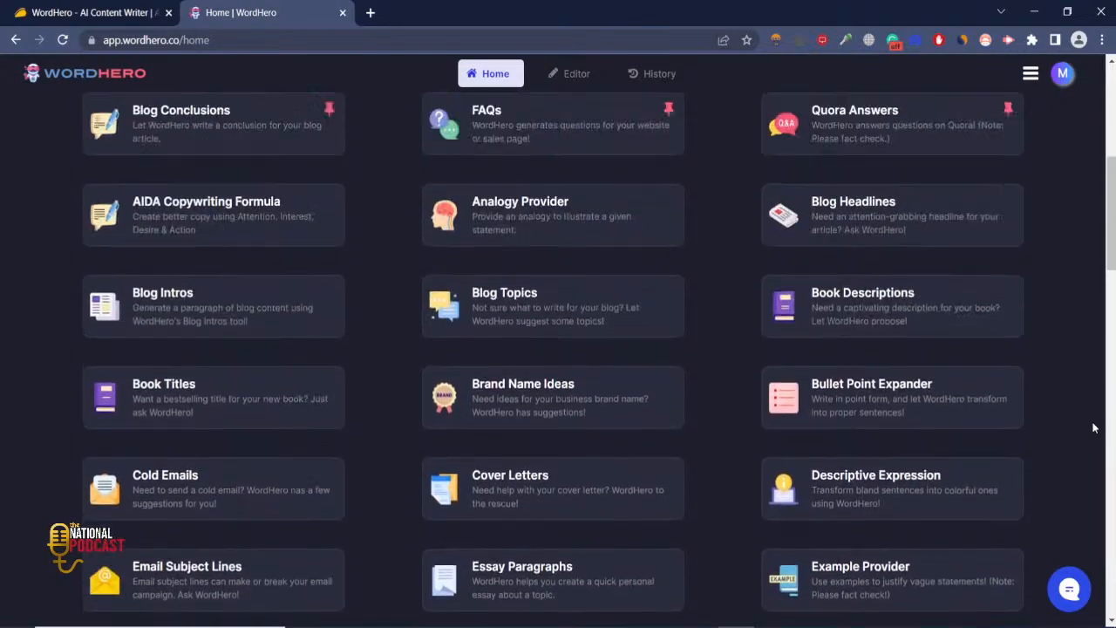
scroll(1094, 427, "down", 20)
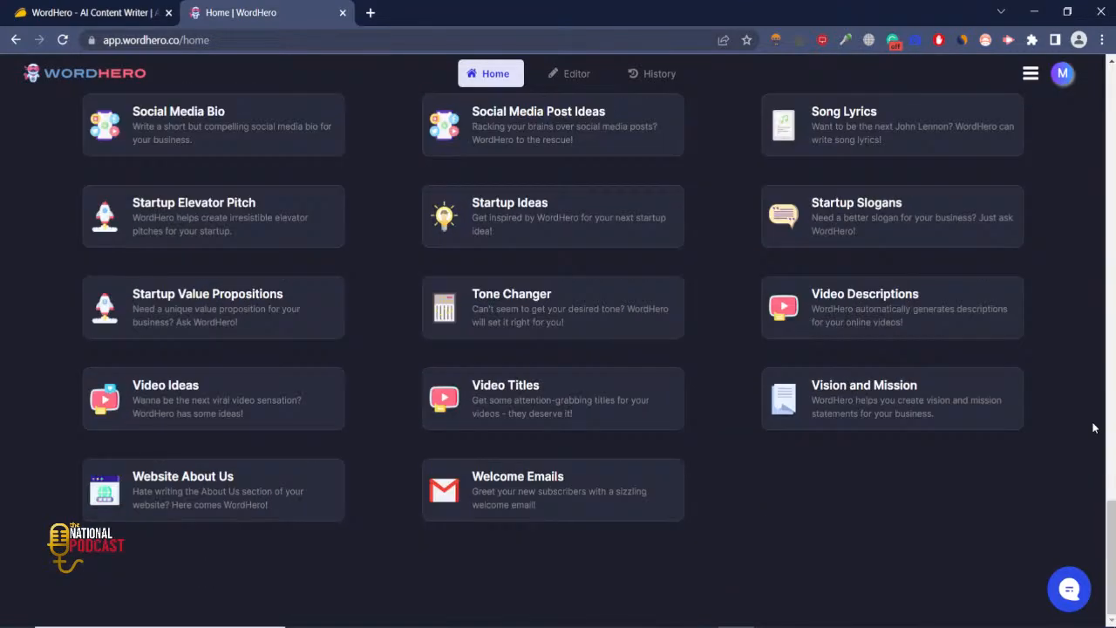
scroll(1094, 428, "up", 5)
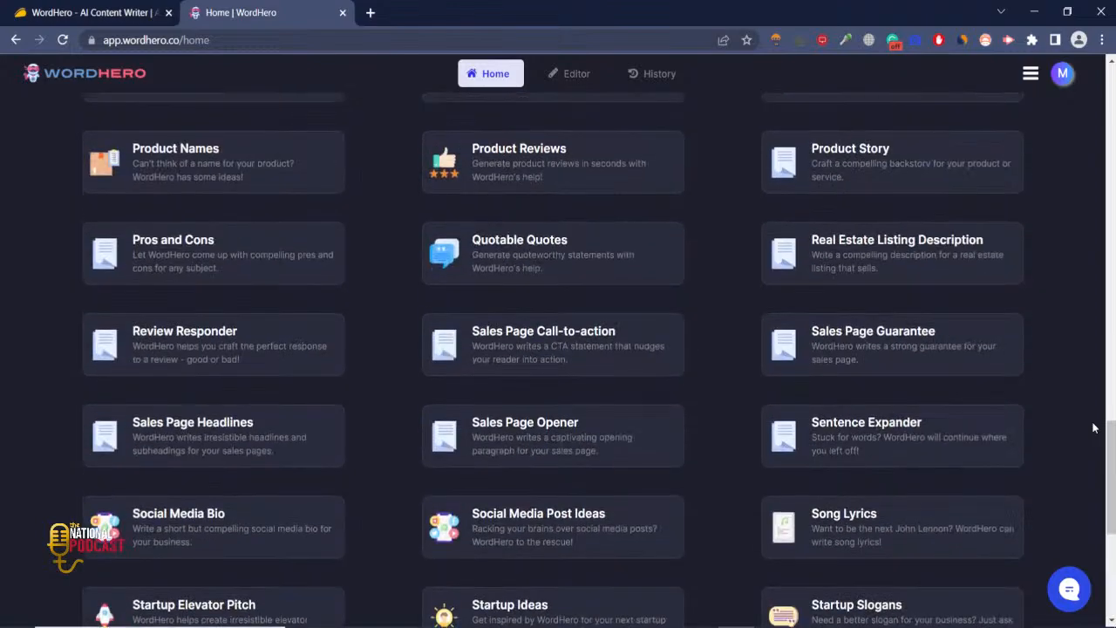
scroll(1094, 427, "up", 10)
scroll(1094, 427, "down", 8)
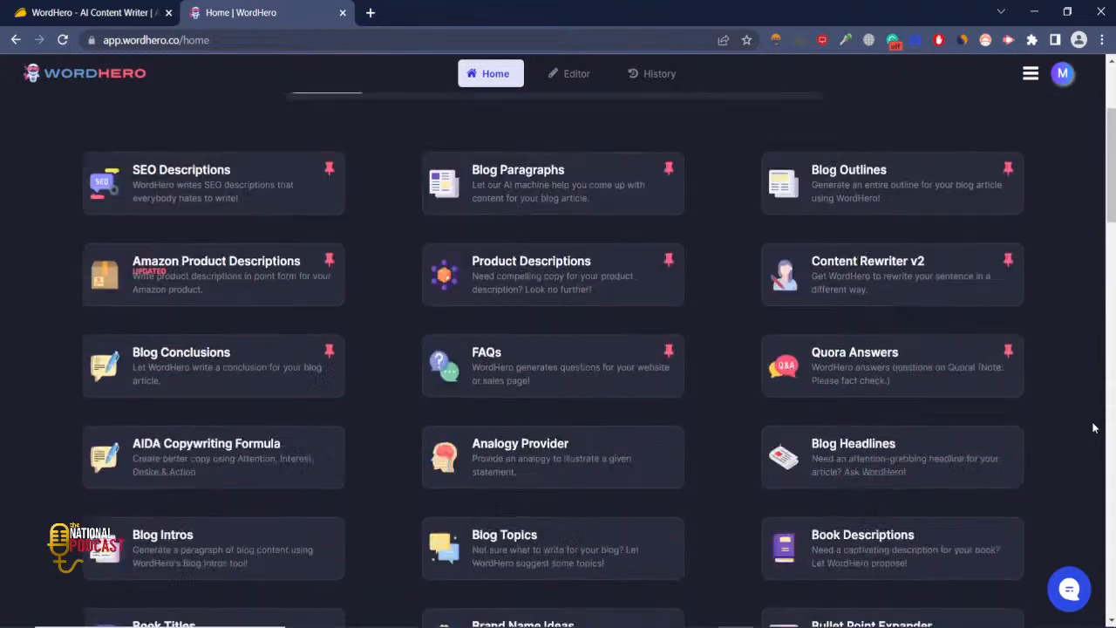
scroll(1094, 427, "down", 15)
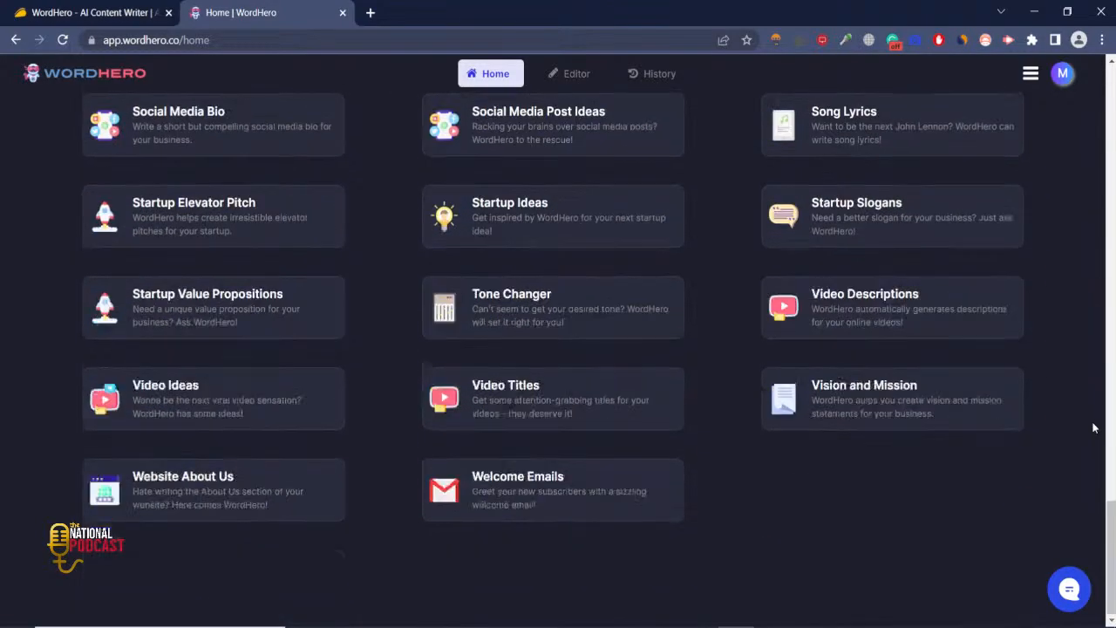
scroll(1093, 427, "up", 20)
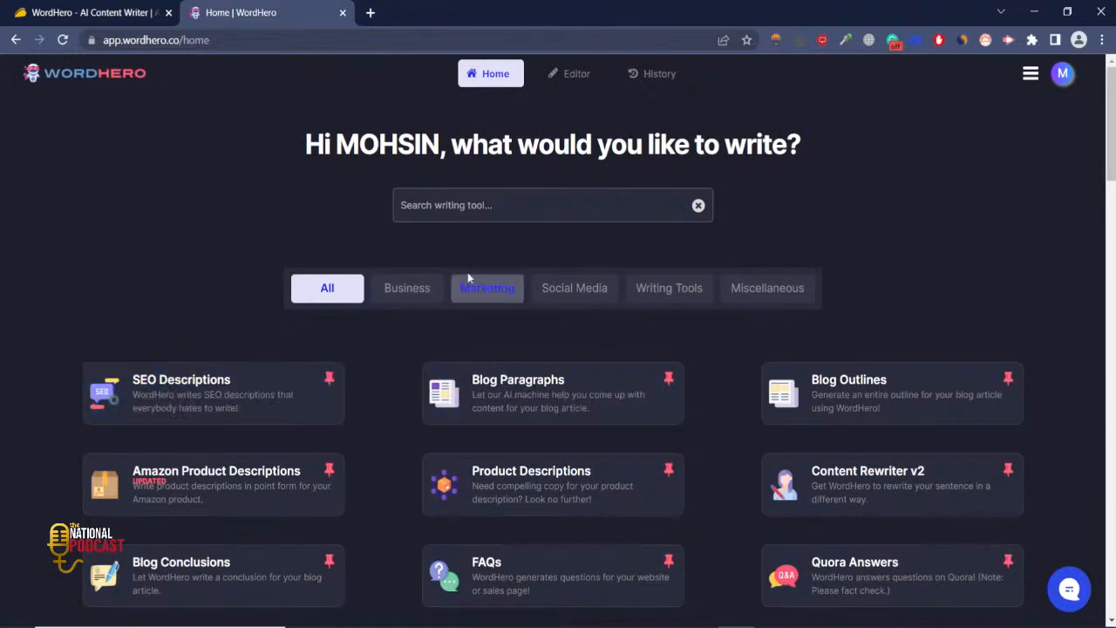
- Recheck the Single plan's features and code stacking terms on the AppSumo listing, and return to the WordHero app
left_click(149, 12)
scroll(218, 237, "down", 5)
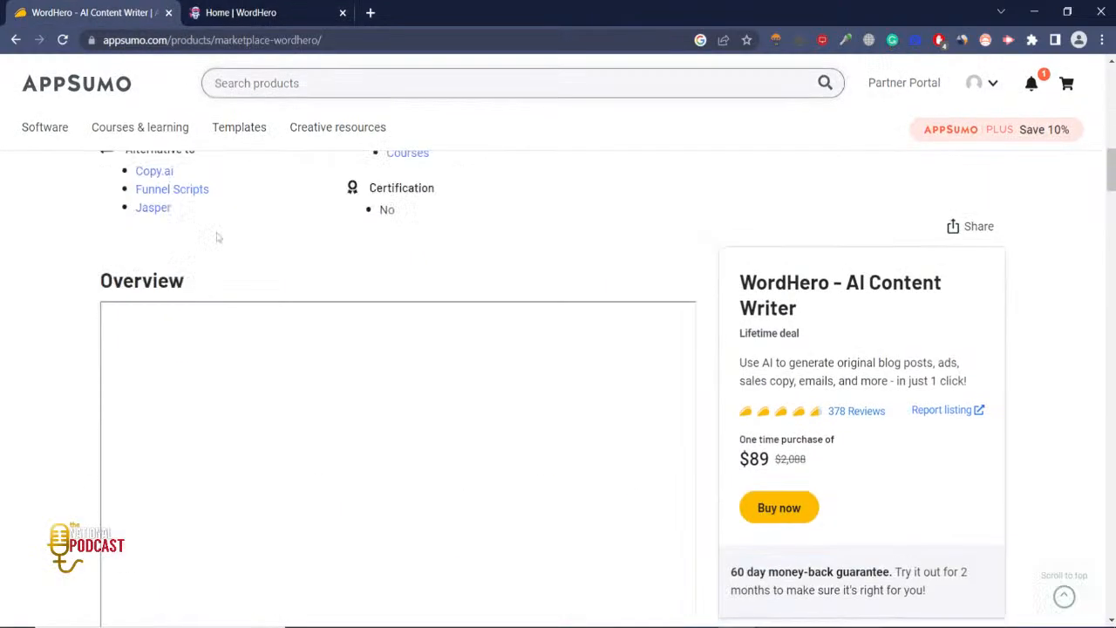
scroll(218, 237, "down", 15)
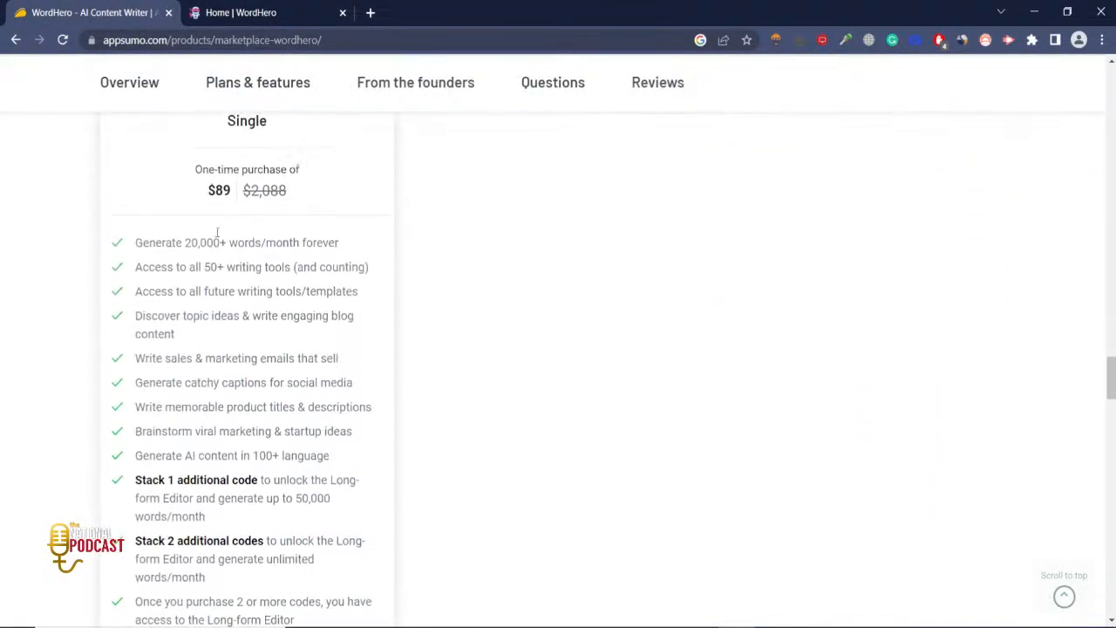
left_click(337, 9)
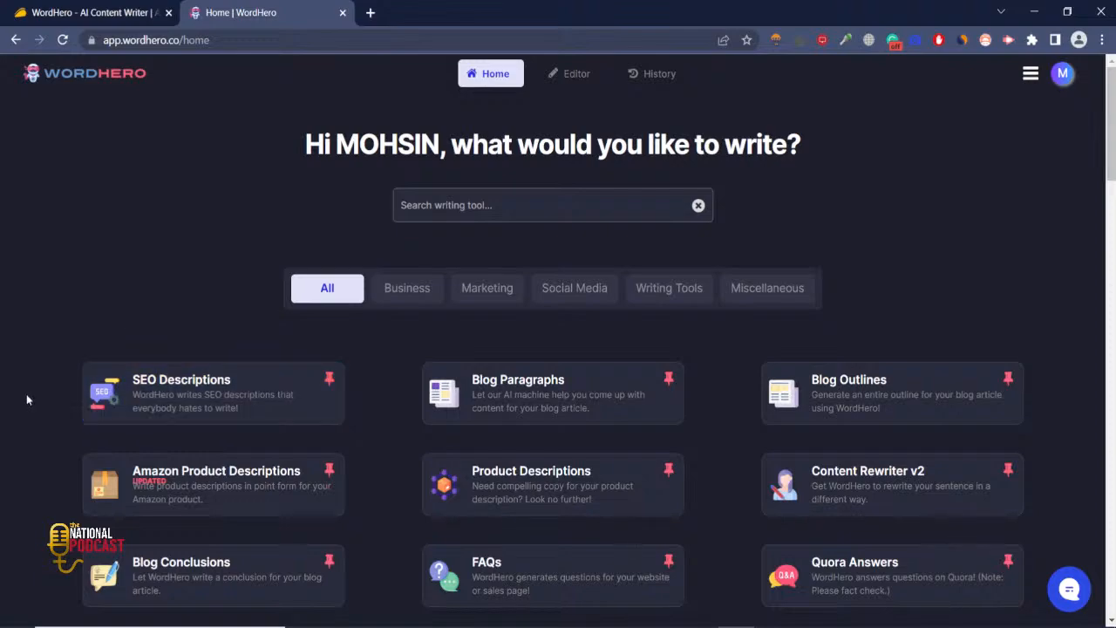
- Look through the writing tools once more and open a blank document in the WordHero Editor
scroll(26, 394, "down", 8)
scroll(26, 400, "down", 10)
scroll(27, 400, "up", 20)
left_click(572, 74)
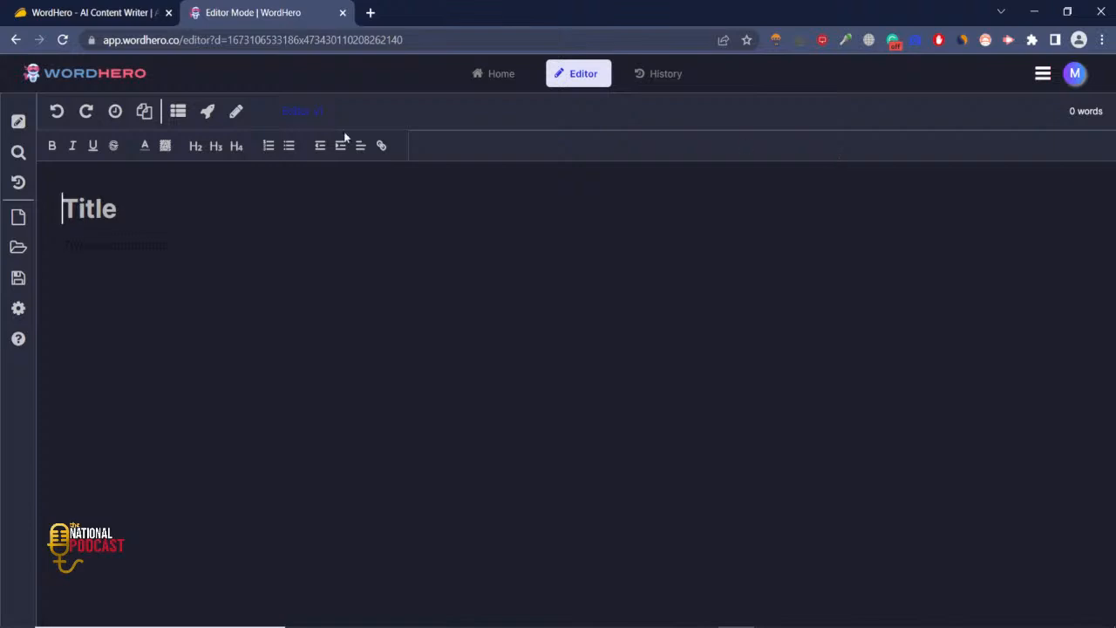
- Title the new document "5 best gaming laptops for 2023" and move on to the body
left_click(81, 204)
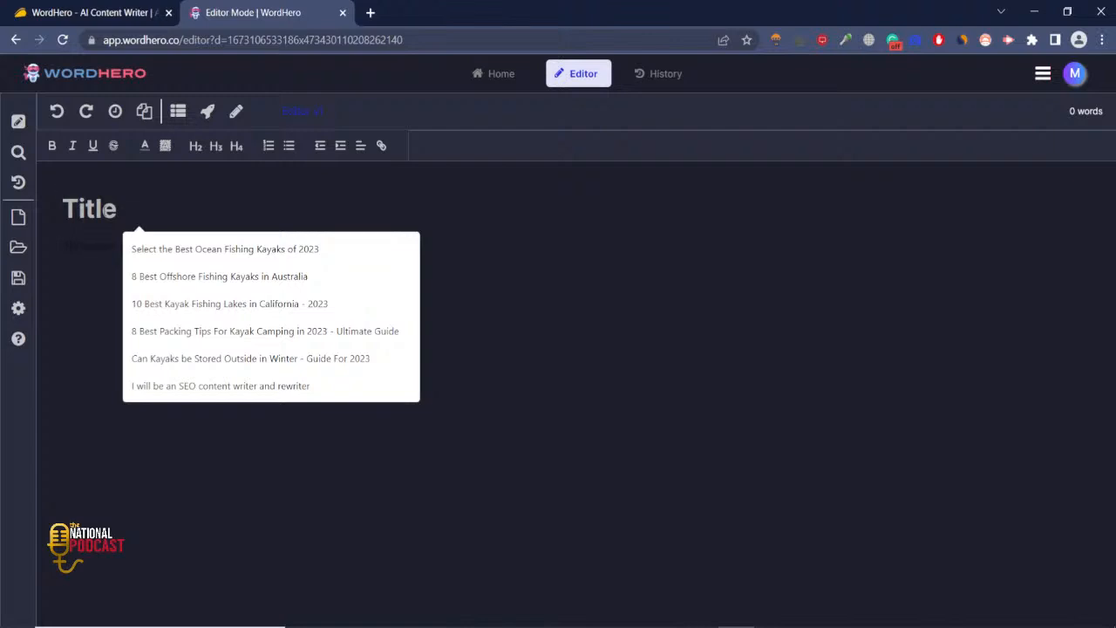
type("5 best")
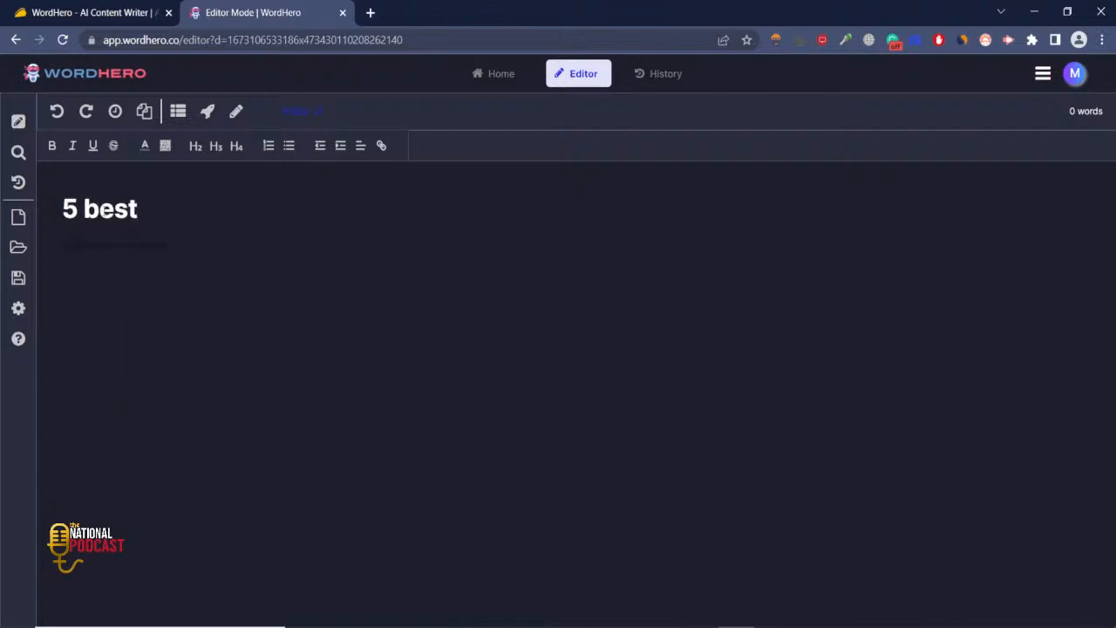
type(" gsming")
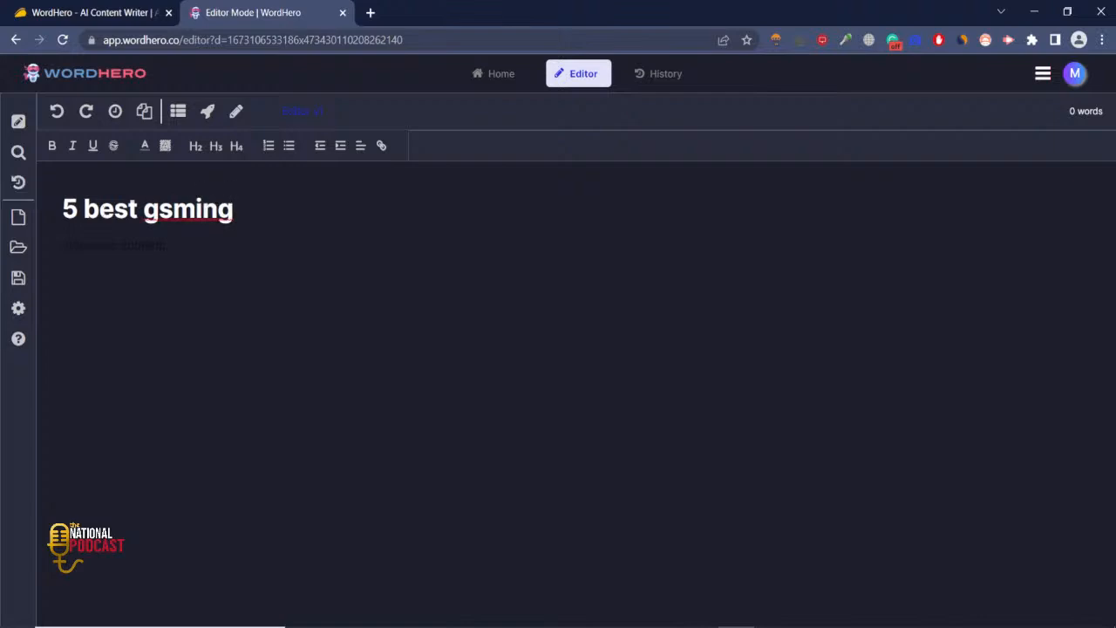
left_click(172, 209)
key("BackSpace")
type("a")
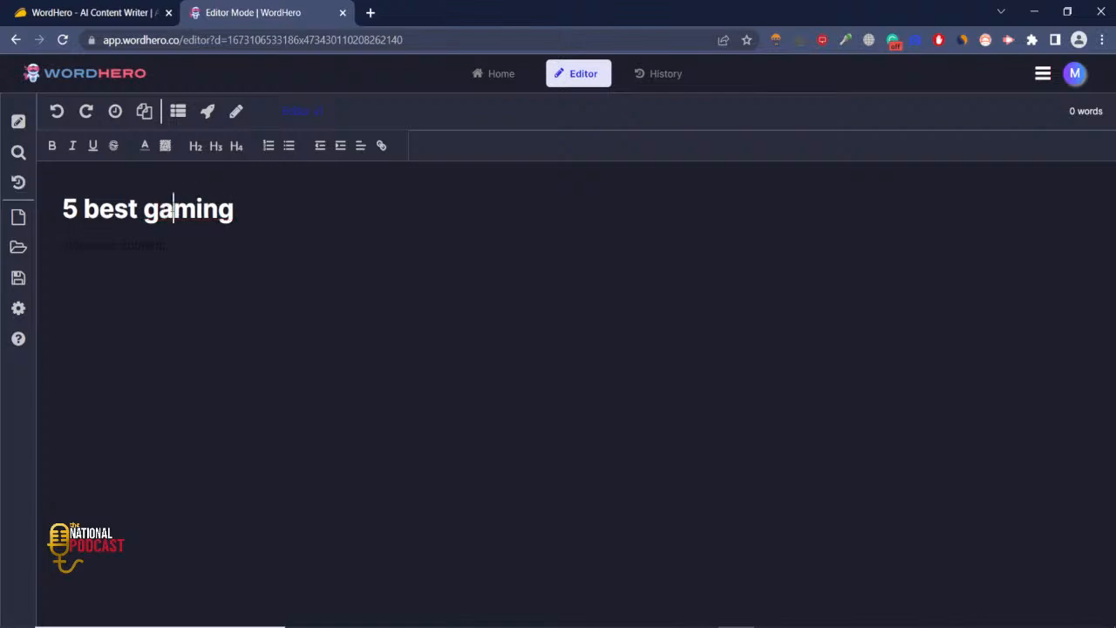
left_click(240, 209)
key("BackSpace")
type("laptop")
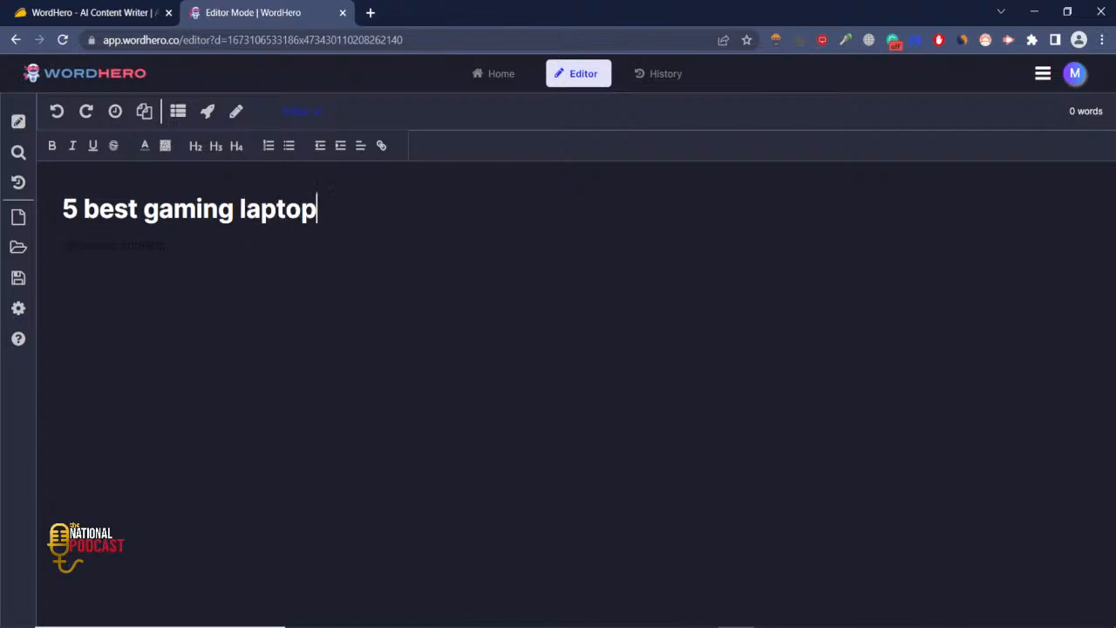
type("s for ")
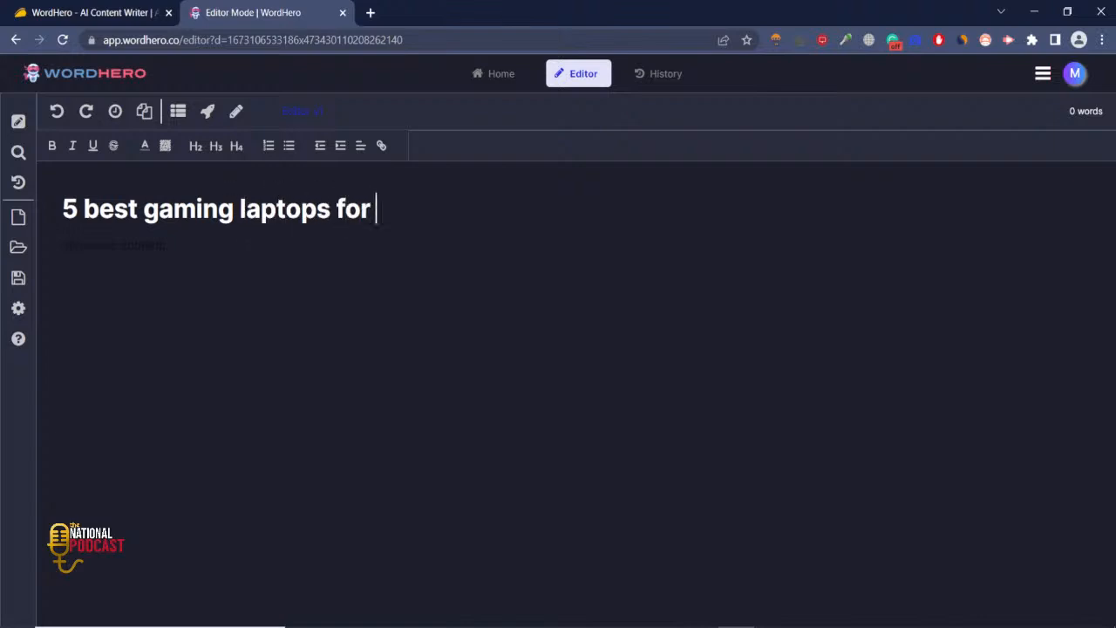
type("2023")
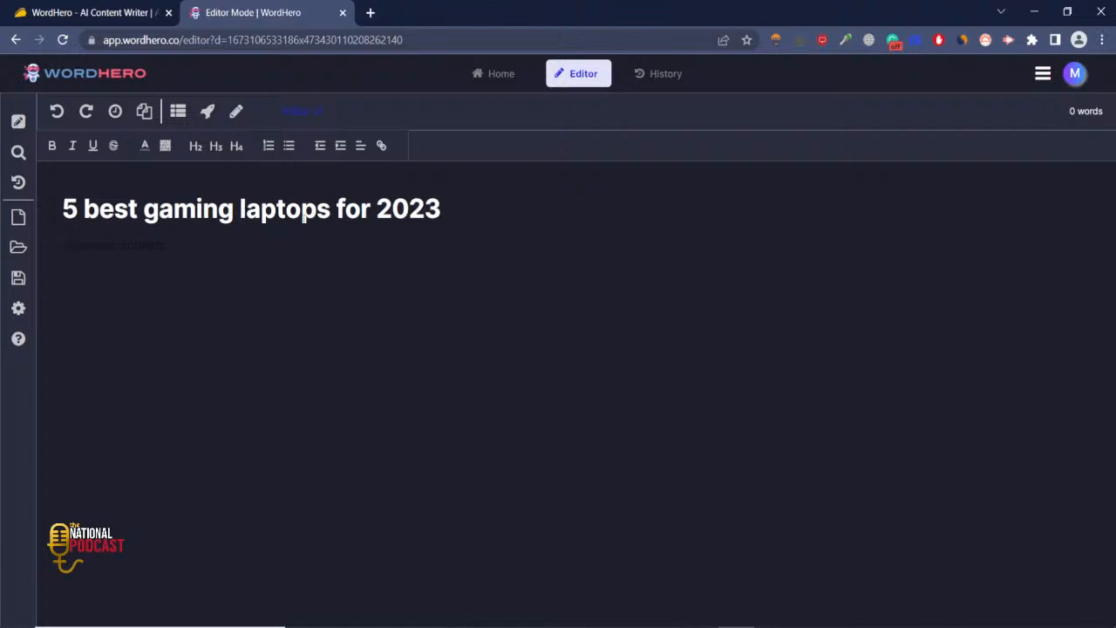
key("Return")
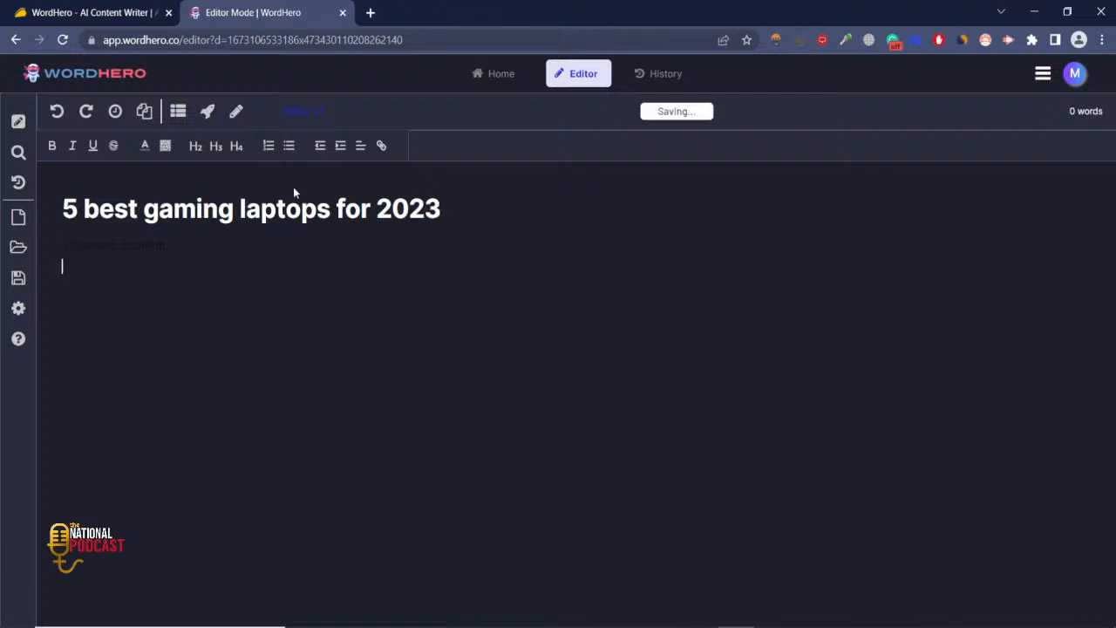
- Generate an article outline from the document's title, clear the text selection and look over the generated headings
double_click(353, 209)
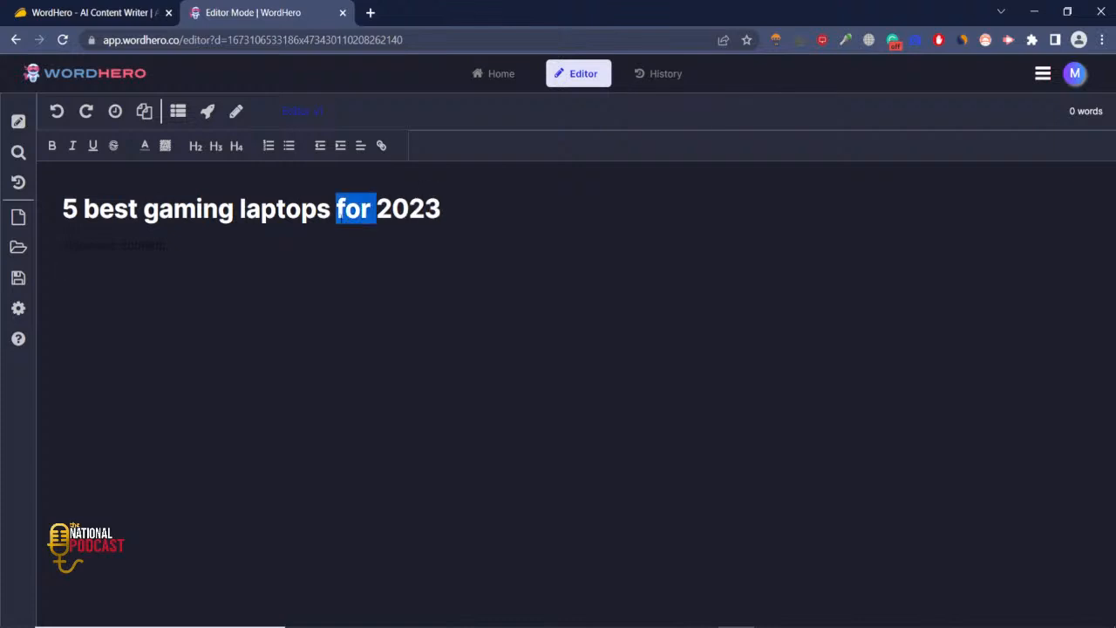
left_click(178, 111)
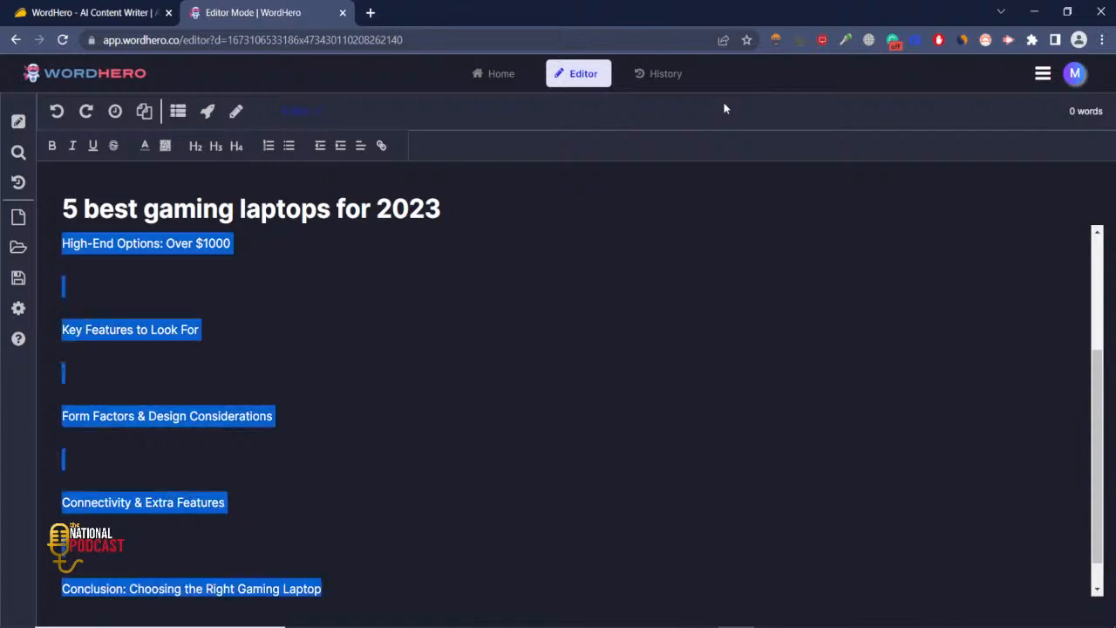
scroll(558, 410, "up", 3)
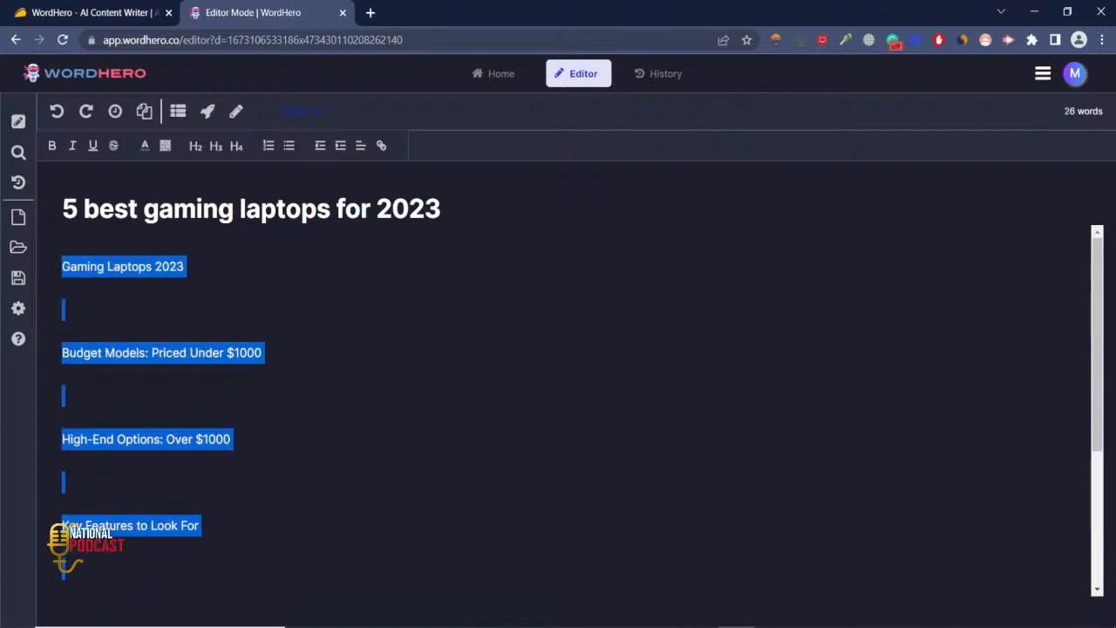
left_click(263, 354)
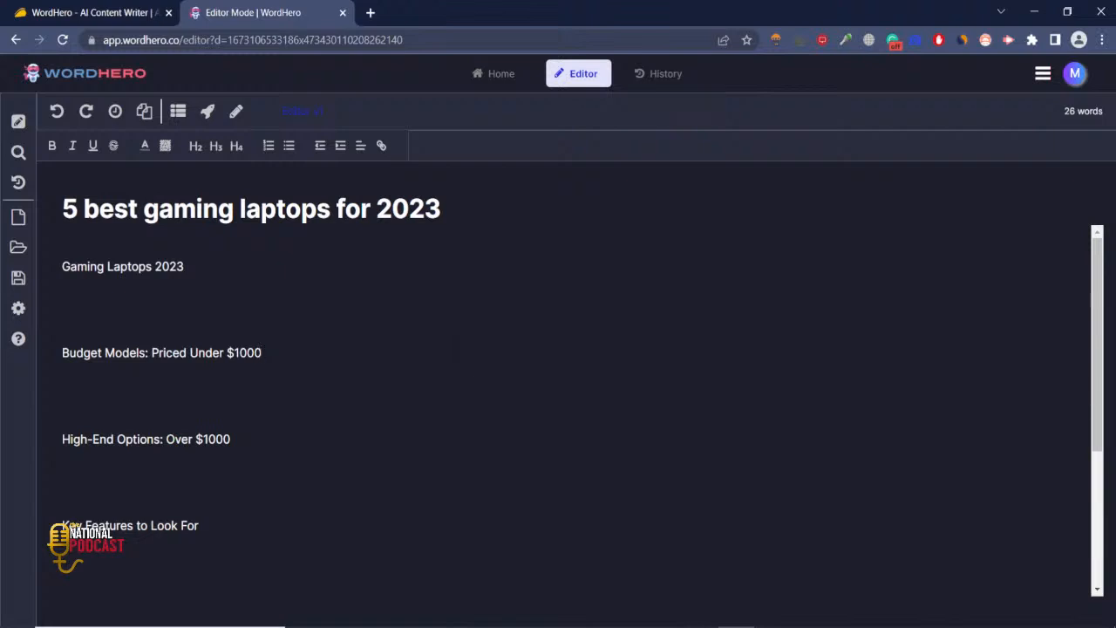
scroll(558, 392, "down", 1)
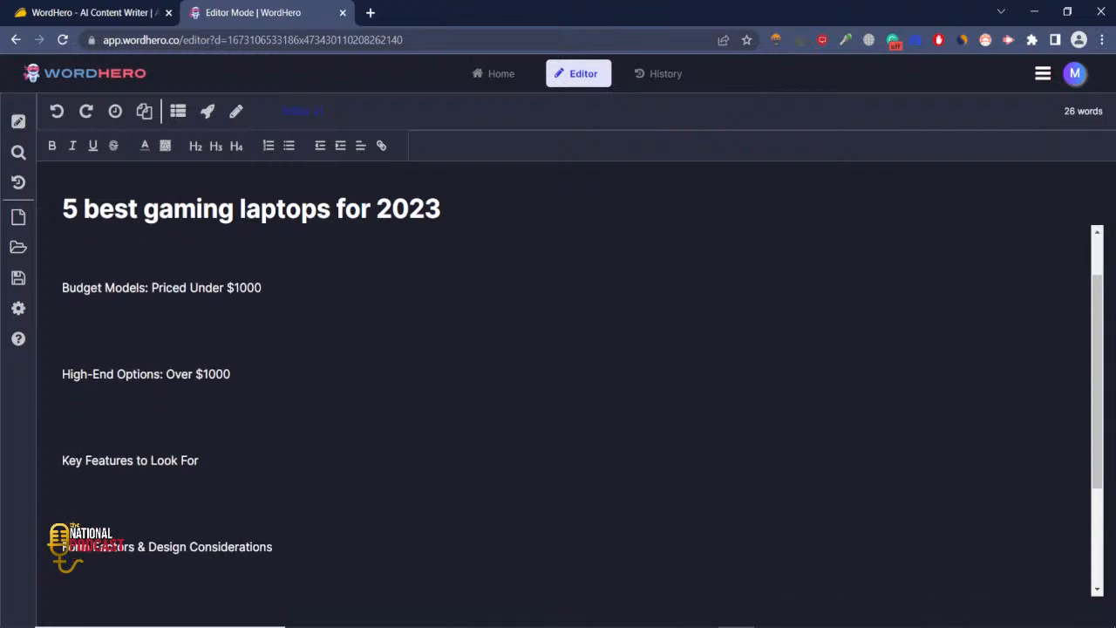
- Look over the remaining outline headings and format the "Gaming Laptops 2023" line as an H2 heading
scroll(558, 393, "down", 1)
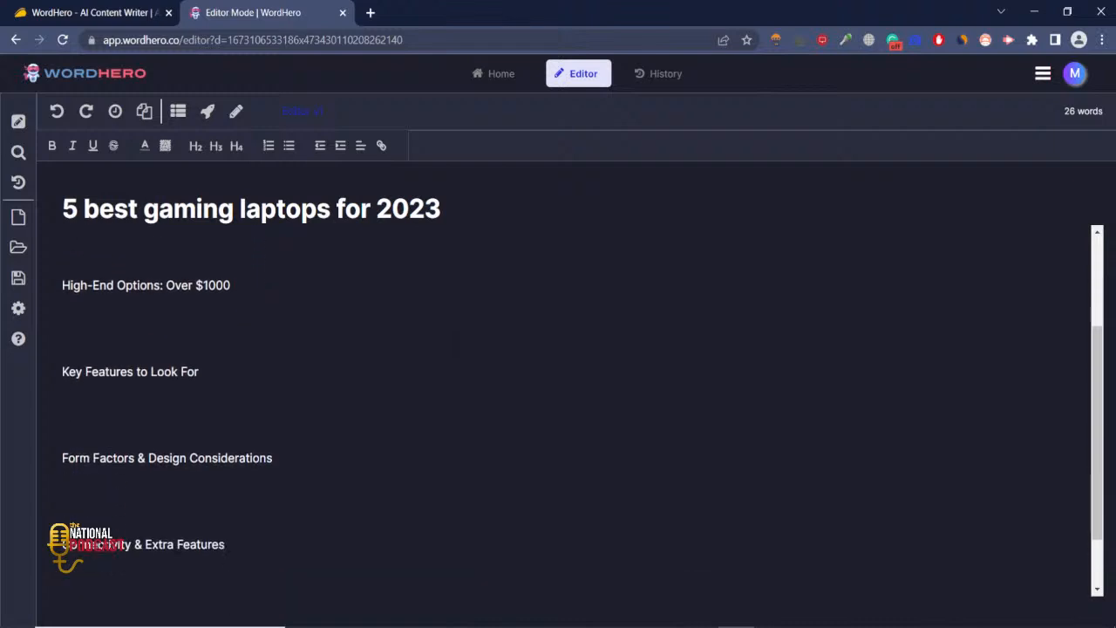
scroll(558, 393, "down", 1)
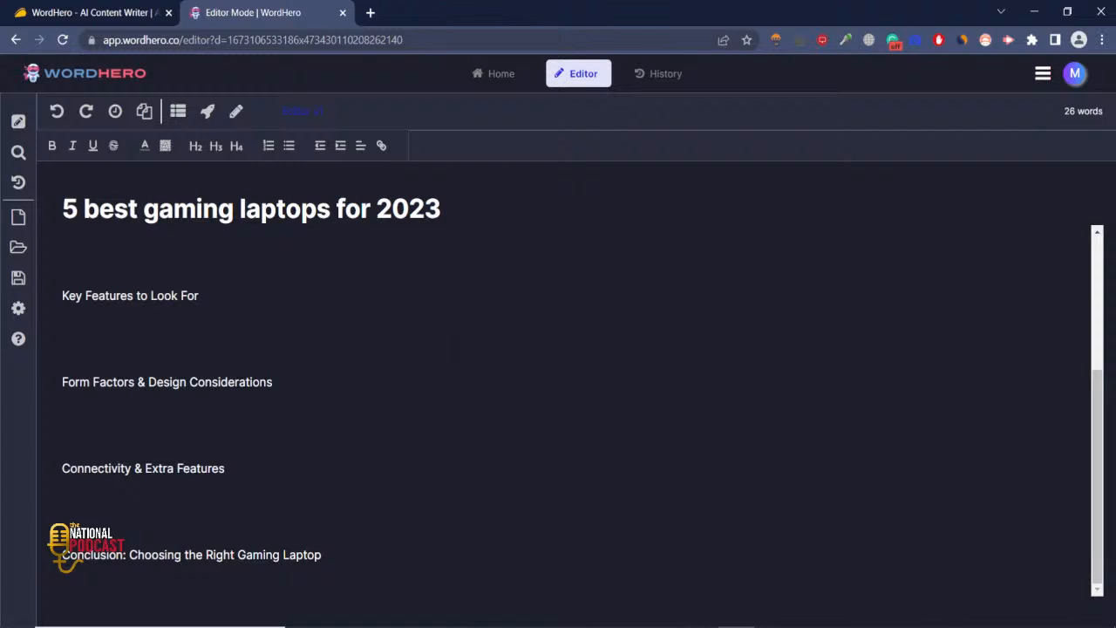
scroll(559, 392, "up", 3)
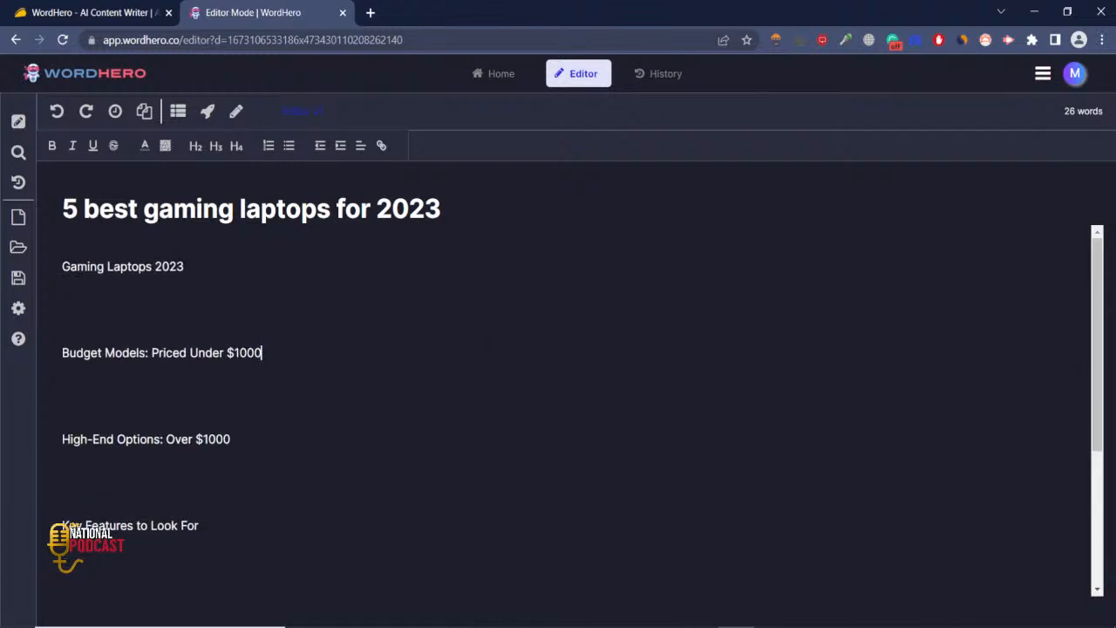
left_click_drag(186, 267, 61, 267)
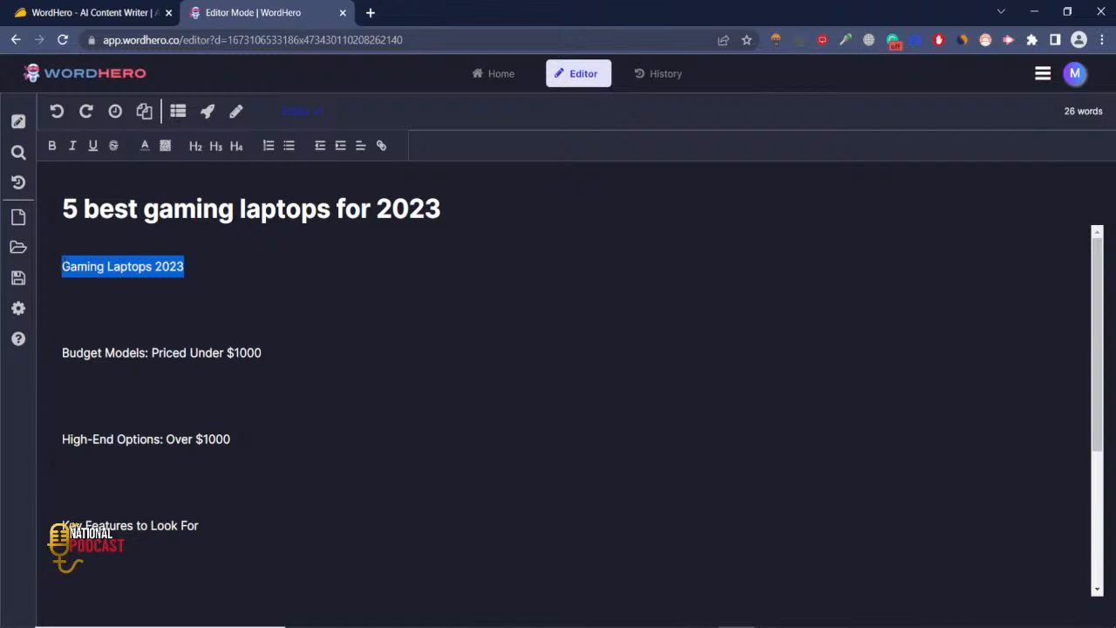
left_click(194, 148)
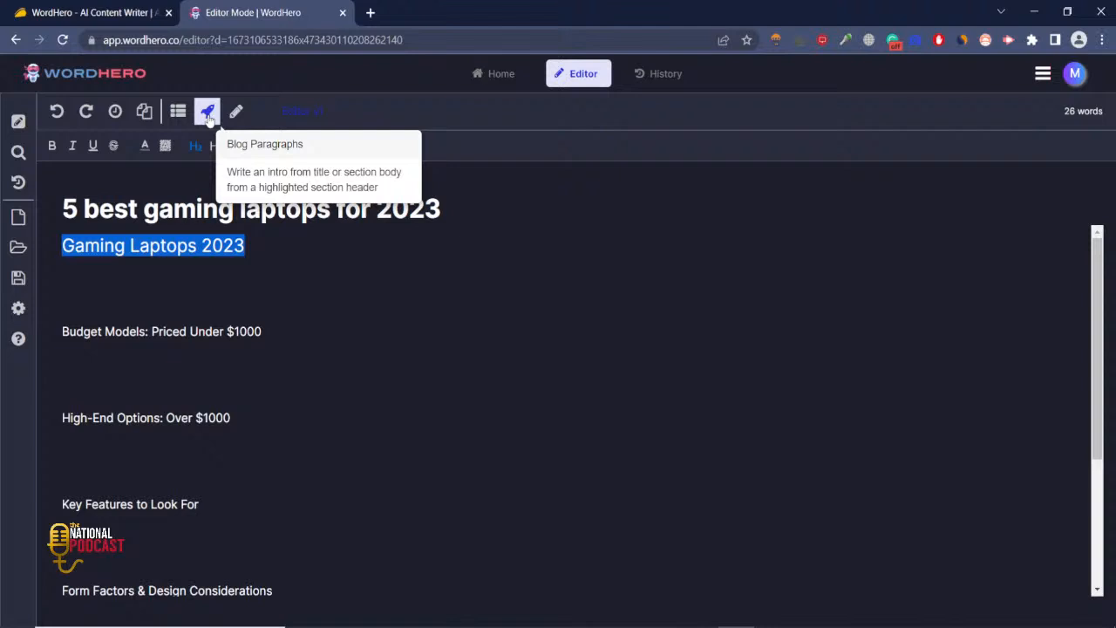
- Generate blog paragraphs for the "Gaming Laptops 2023" heading, and delete the generated text
left_click(207, 111)
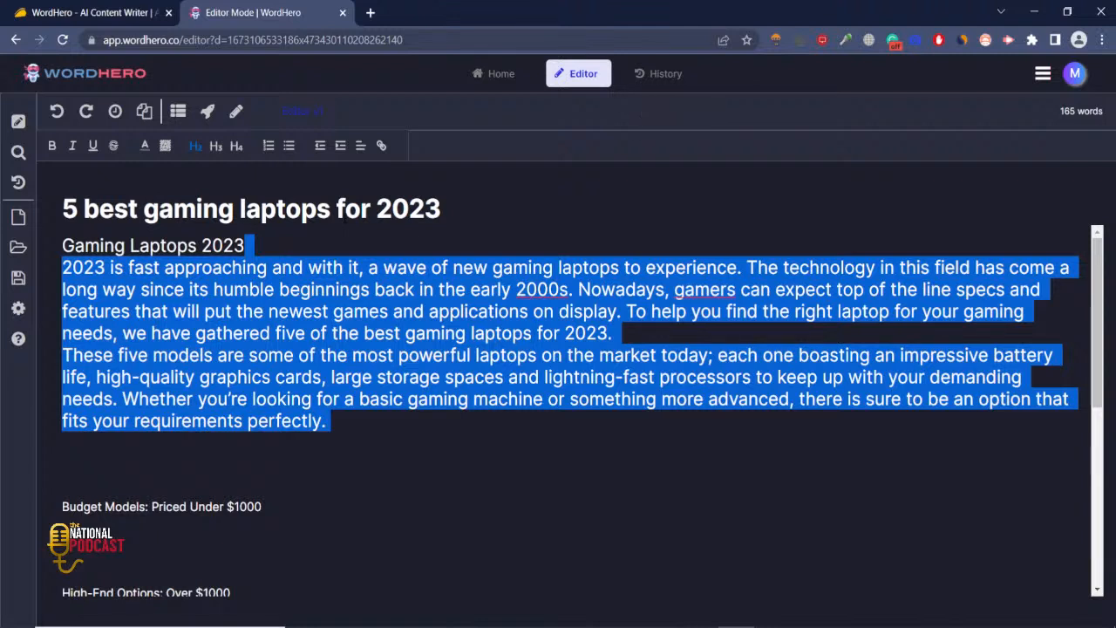
left_click(592, 310)
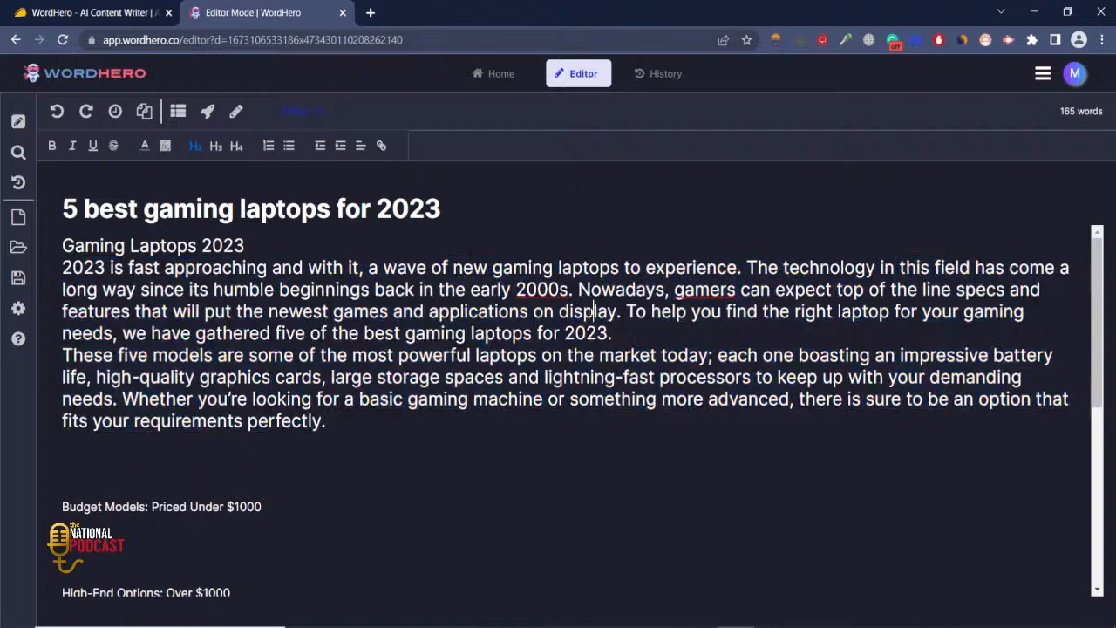
left_click_drag(353, 434, 50, 277)
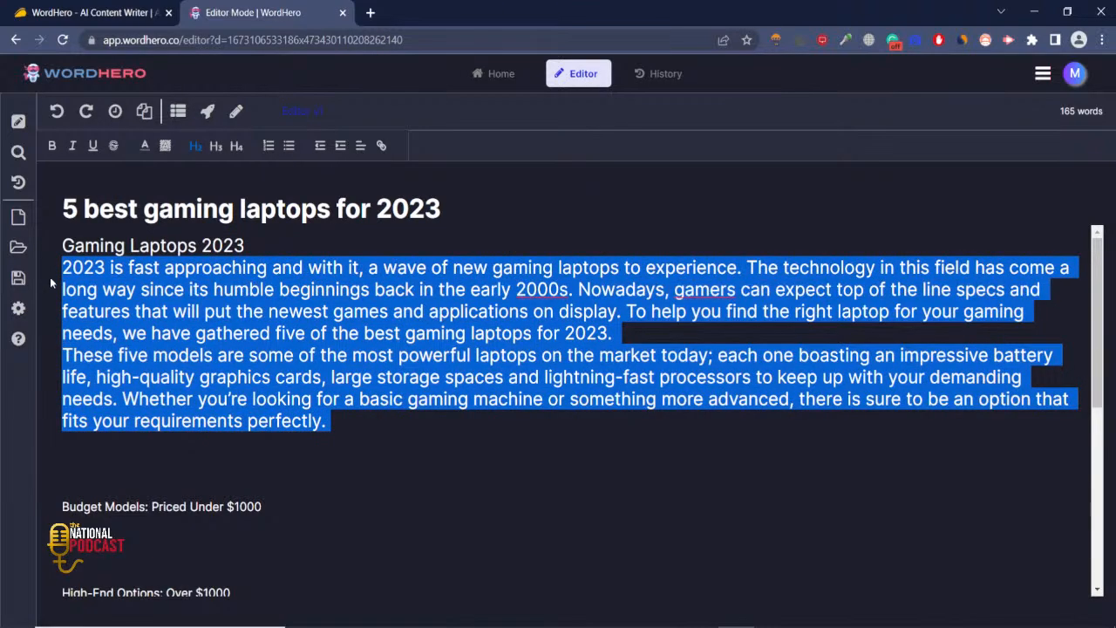
key("BackSpace")
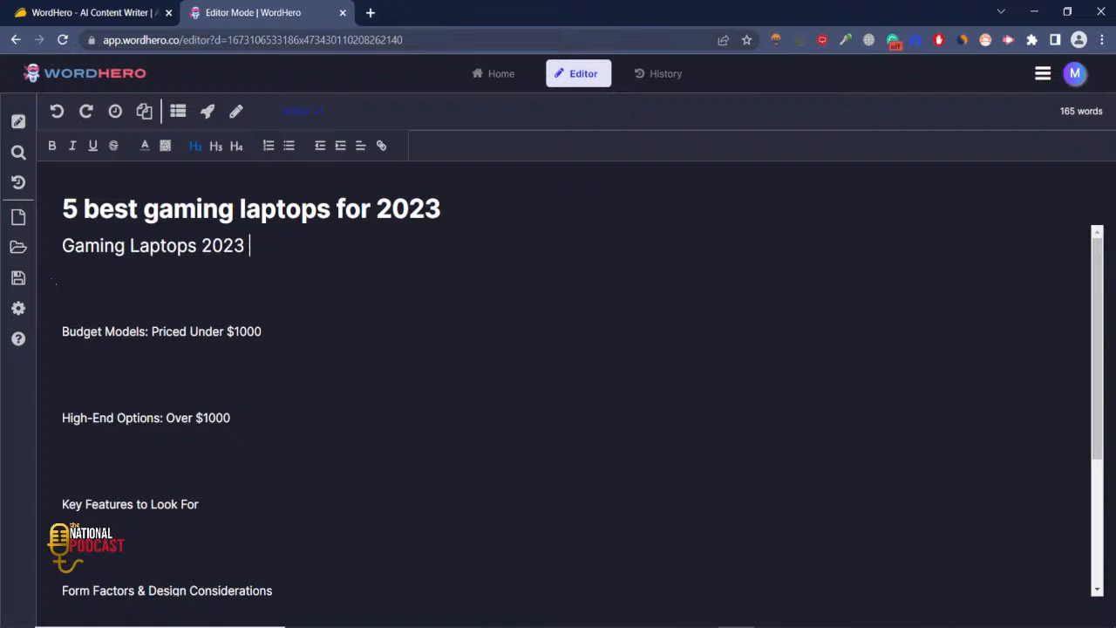
- Generate a fresh set of blog paragraphs under the "Gaming Laptops 2023" heading and clear the selection
left_click_drag(250, 246, 61, 246)
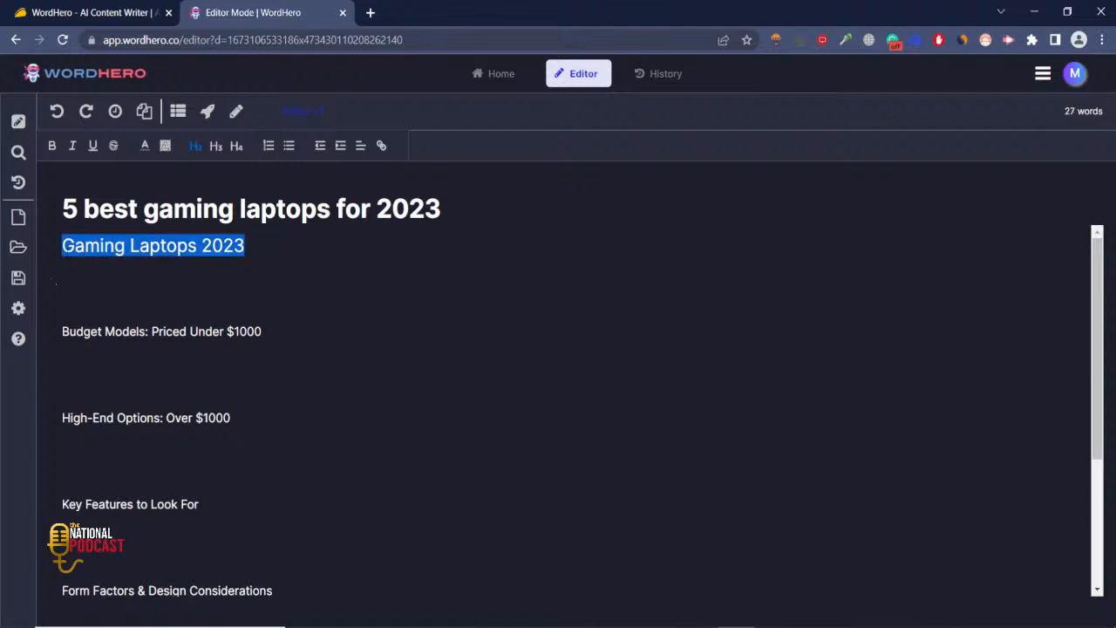
left_click(207, 111)
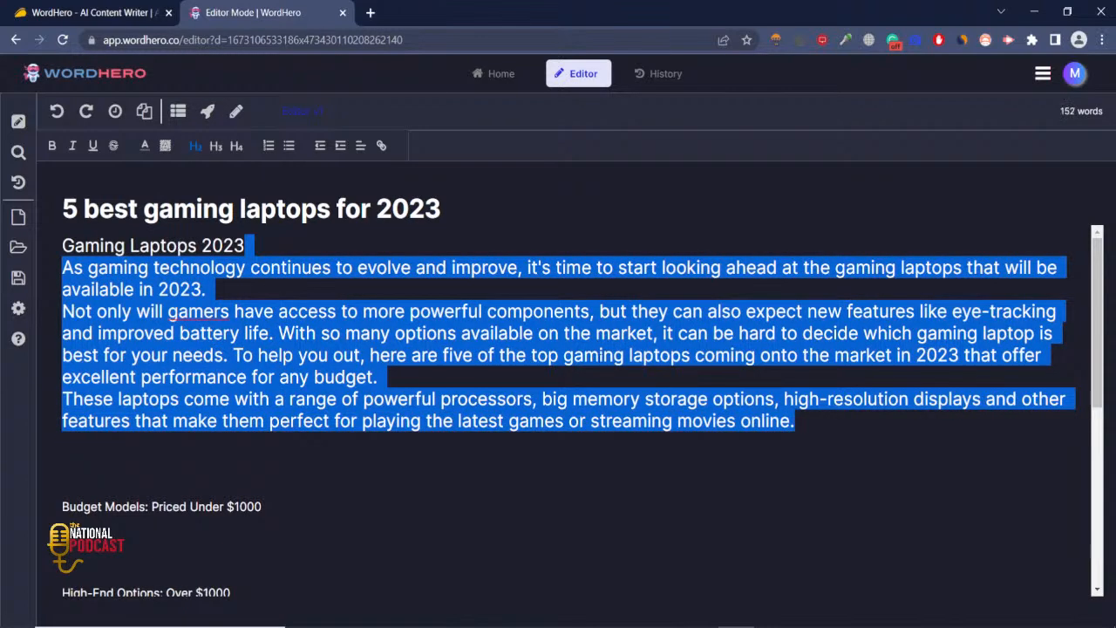
left_click(600, 355)
- Have the AI continue writing from the last paragraph of the "Gaming Laptops 2023" section and review the added text
left_click_drag(62, 399, 796, 422)
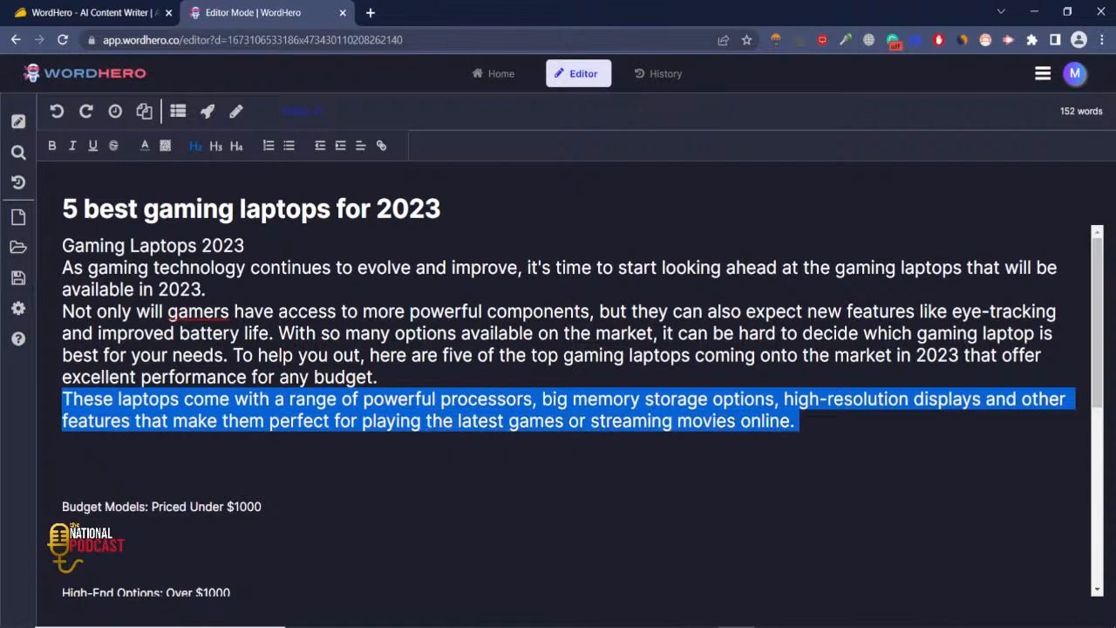
left_click(235, 115)
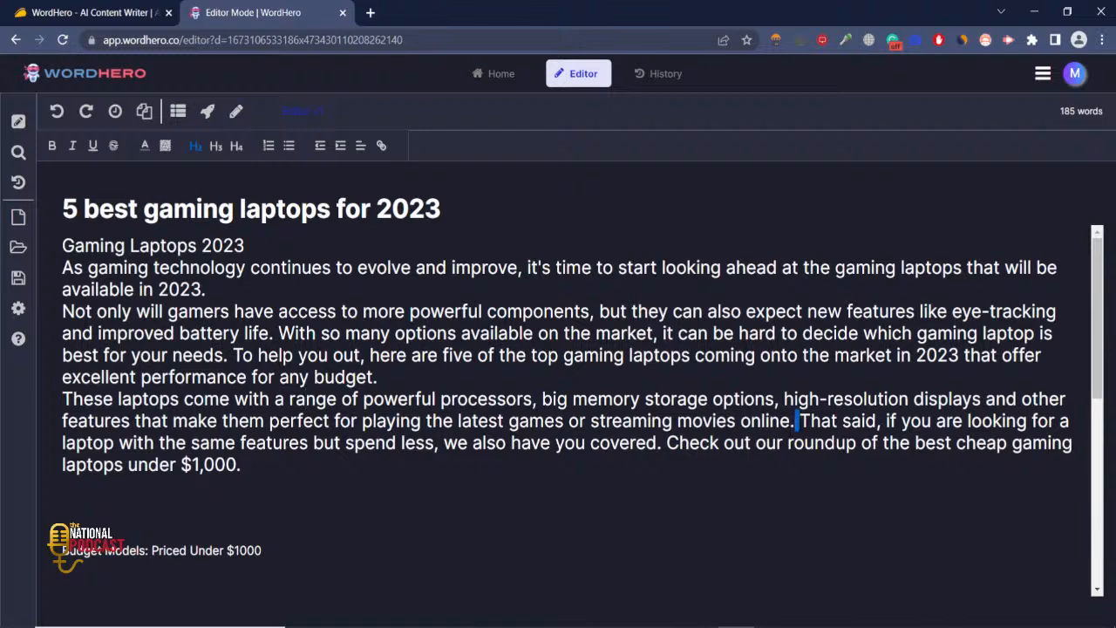
left_click_drag(797, 421, 851, 471)
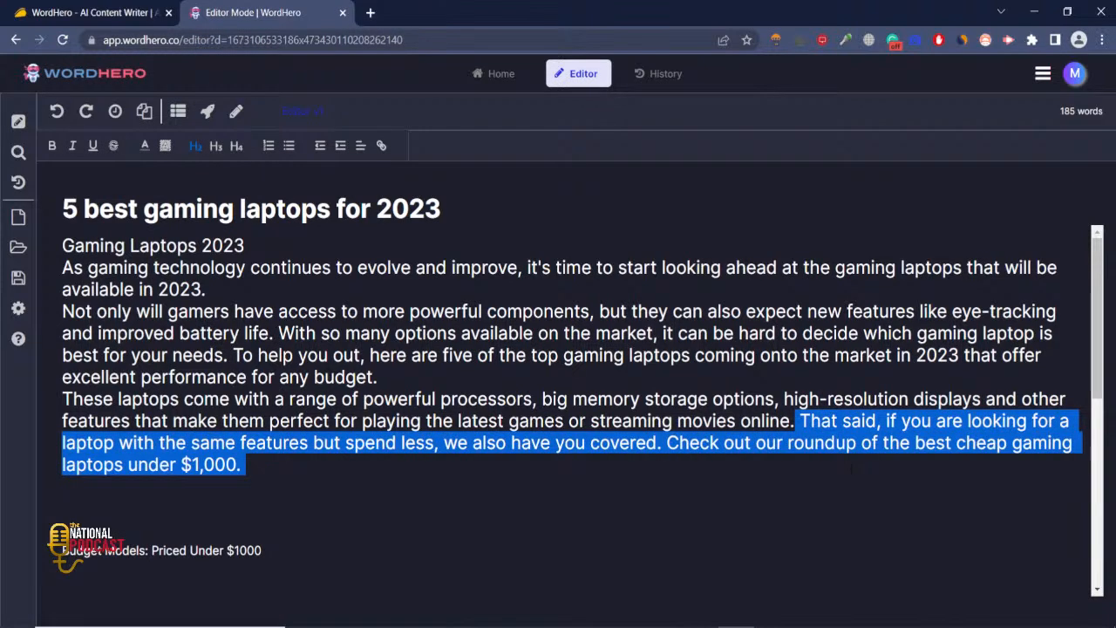
left_click(851, 469)
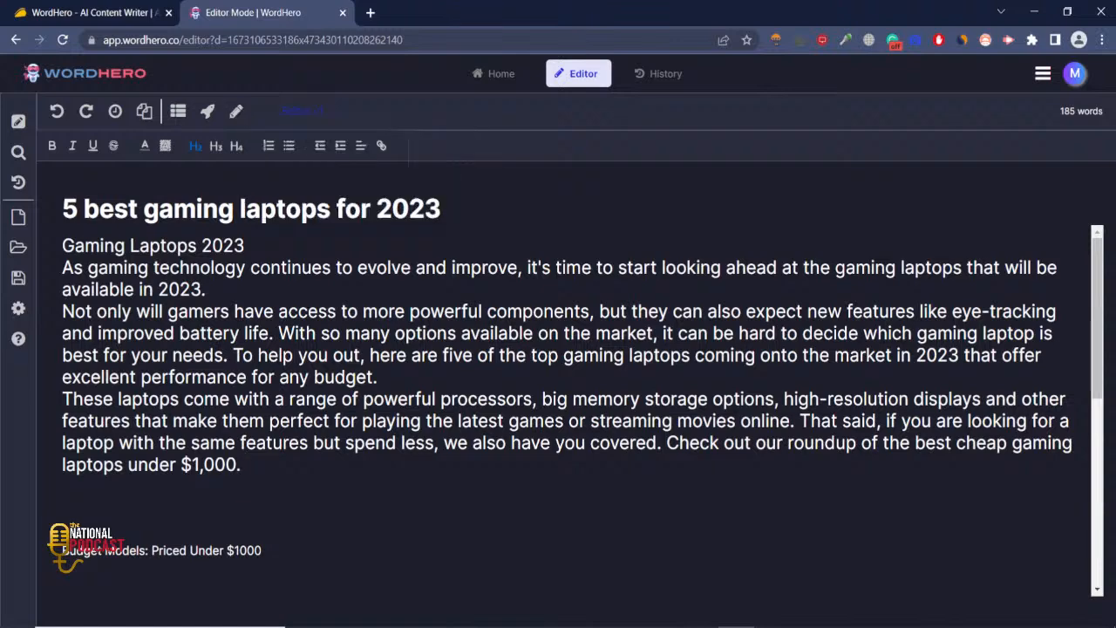
- Generate blog paragraphs for the "Budget Models: Priced Under $1000" heading and check the document's word count
scroll(331, 294, "down", 5)
scroll(331, 294, "up", 4)
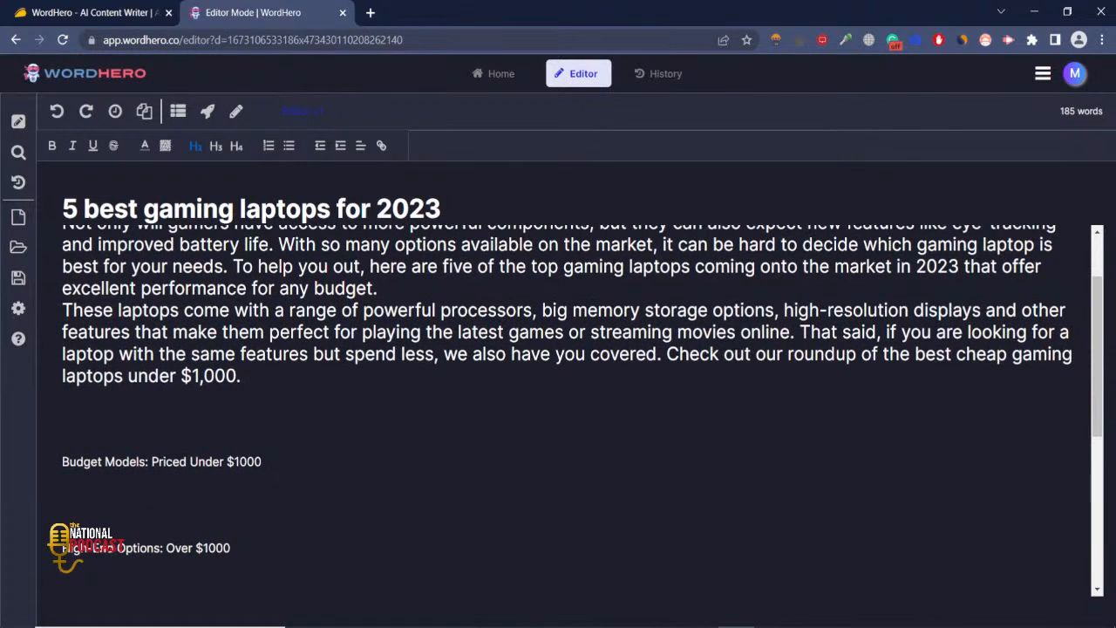
left_click_drag(263, 462, 50, 461)
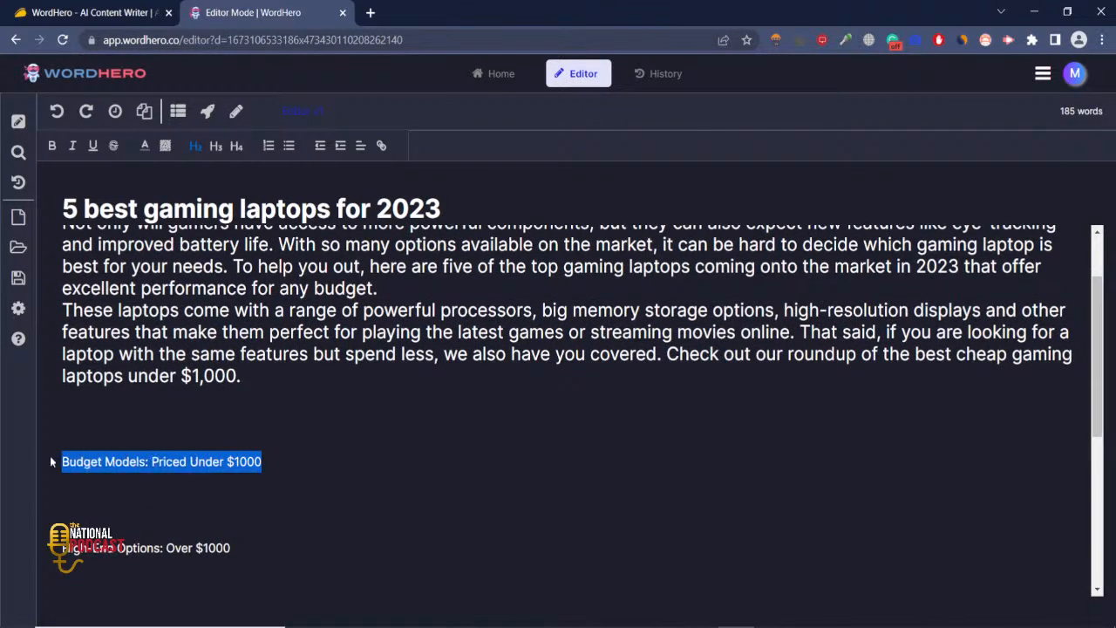
left_click(208, 114)
left_click_drag(1047, 122, 1104, 112)
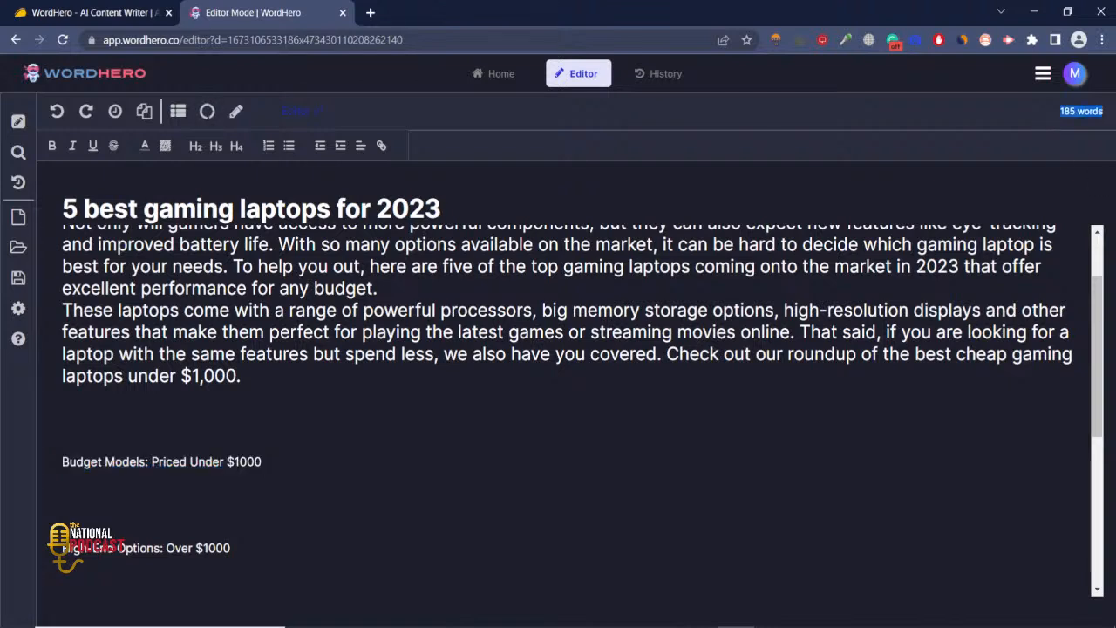
left_click(603, 112)
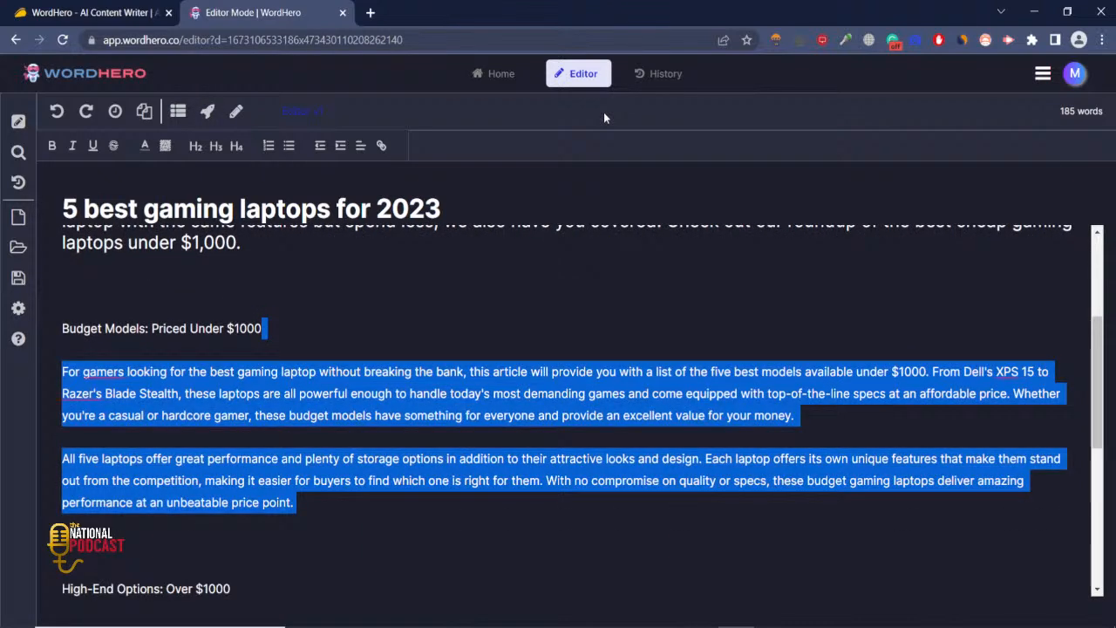
- Format the "Budget Models: Priced Under $1000" line as an H2 heading
left_click(238, 328)
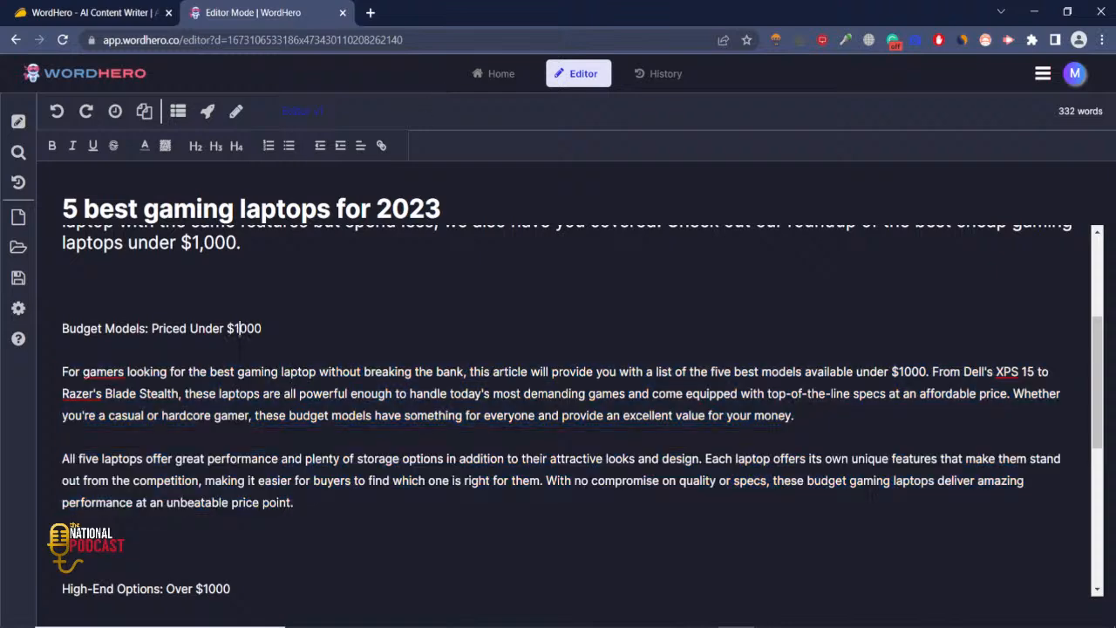
triple_click(238, 328)
left_click(195, 146)
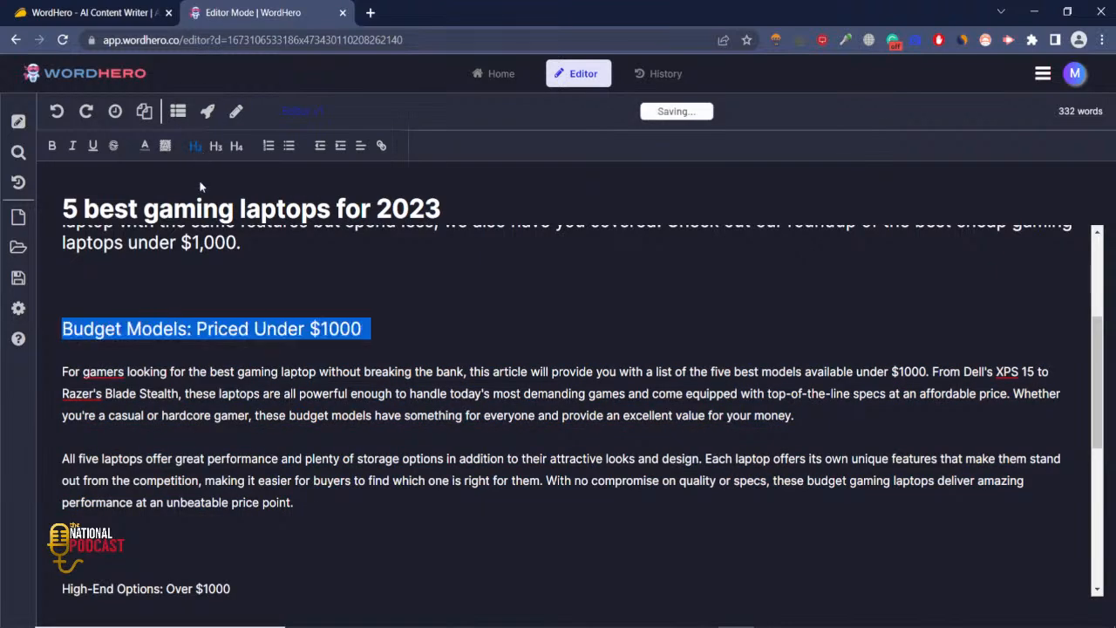
left_click(219, 458)
- Generate blog paragraphs for the "High-End Options: Over $1000" heading and check the word count again
scroll(582, 395, "down", 3)
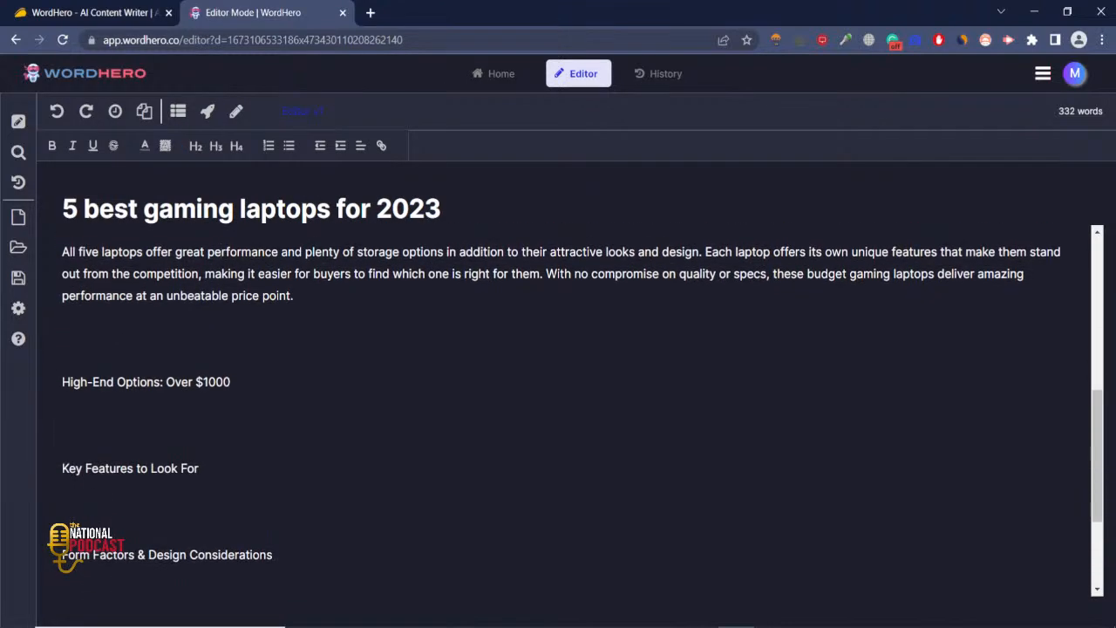
triple_click(155, 382)
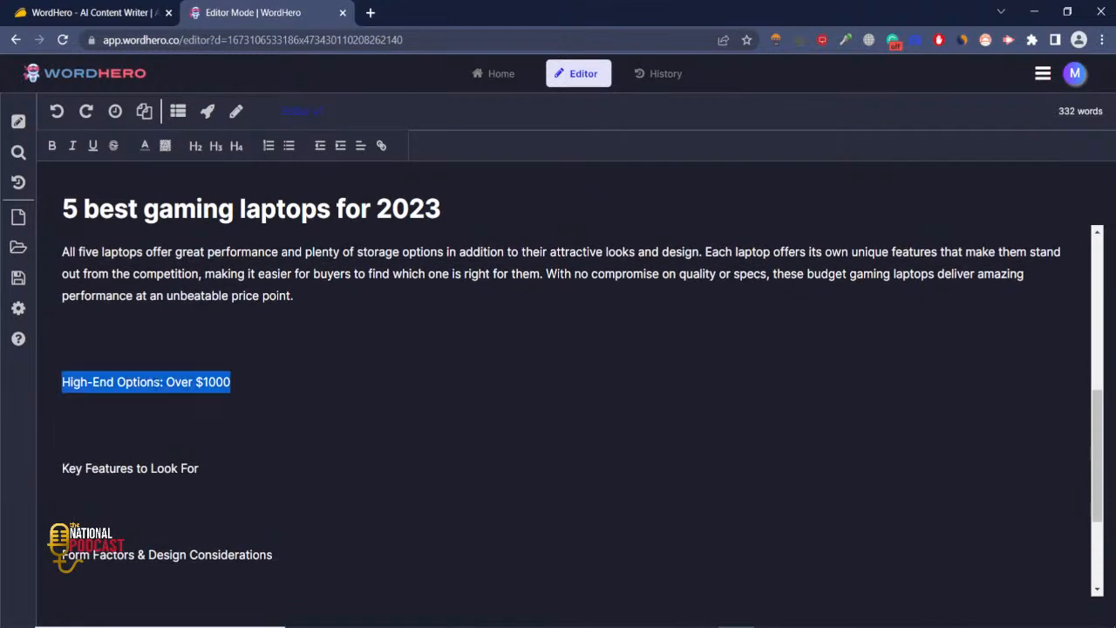
left_click(207, 110)
left_click_drag(1057, 112, 1103, 112)
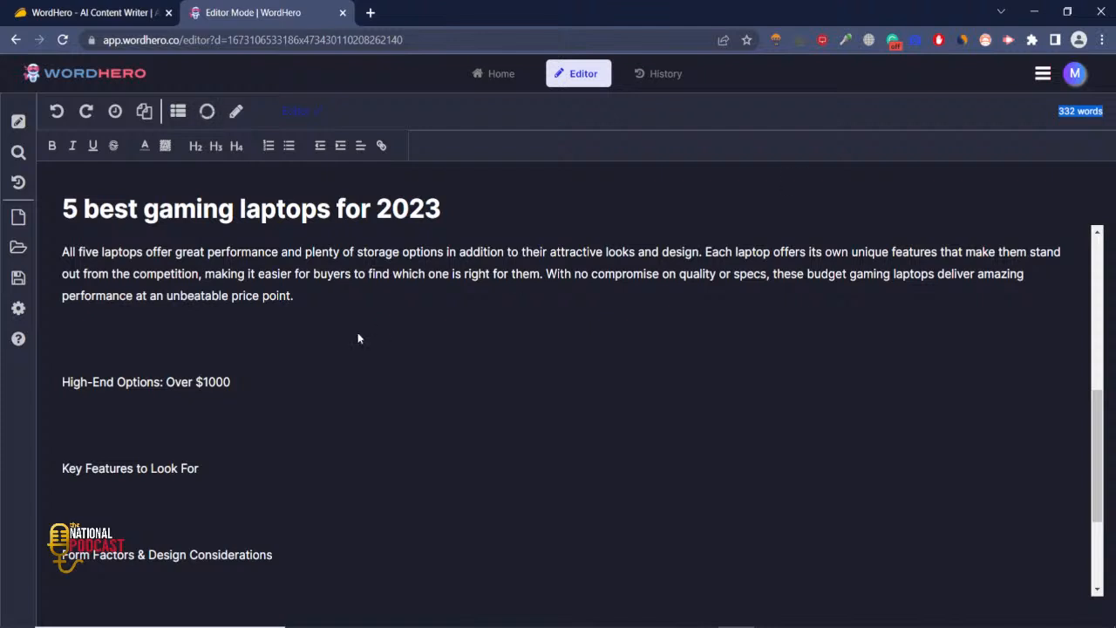
left_click(636, 389)
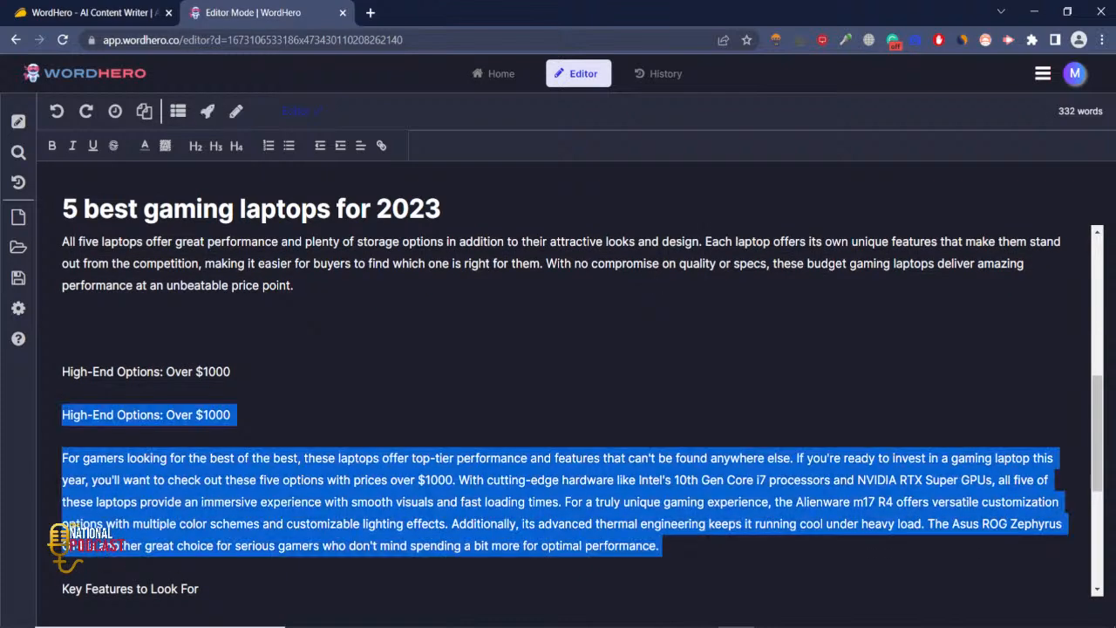
- Delete the duplicated "High-End Options: Over $1000" line and format the remaining one as an H2 heading
left_click(150, 372)
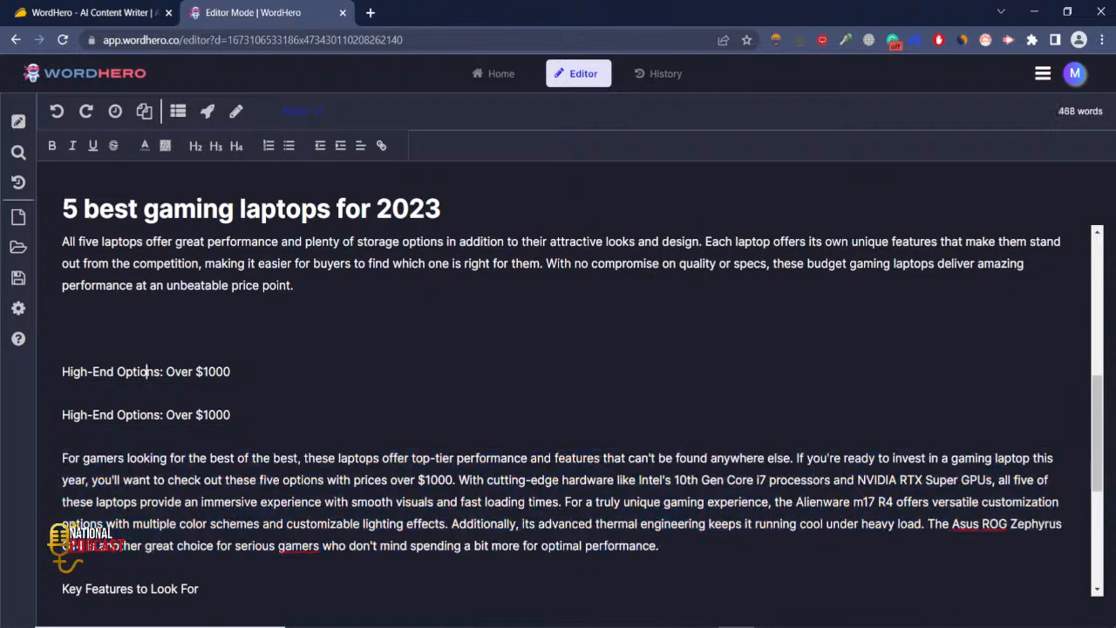
left_click_drag(231, 415, 62, 415)
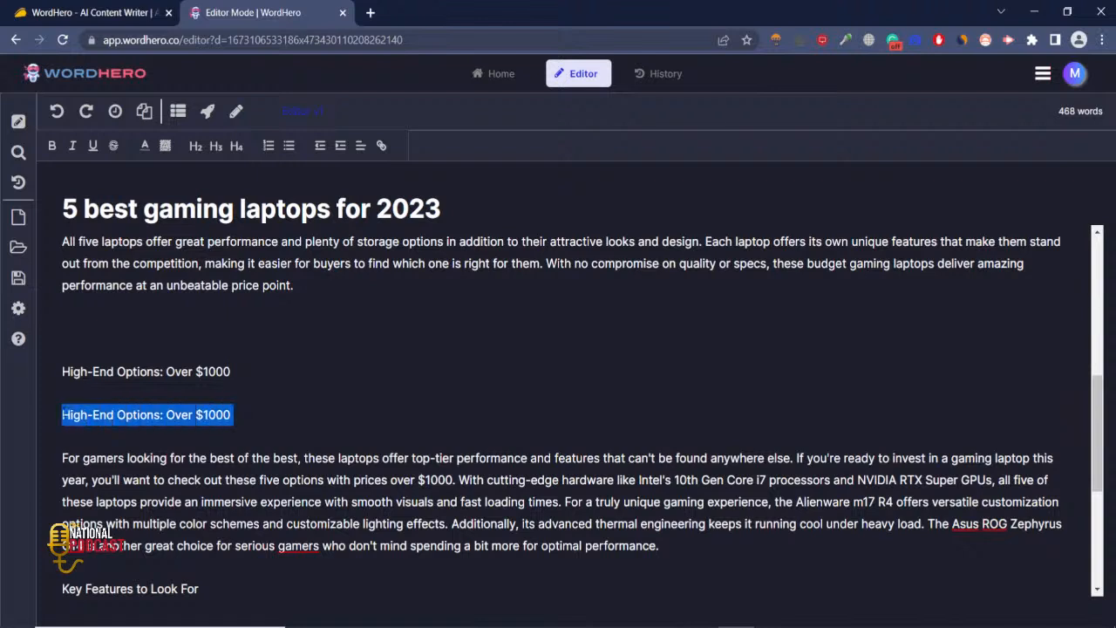
key("BackSpace")
key("BackSpace")
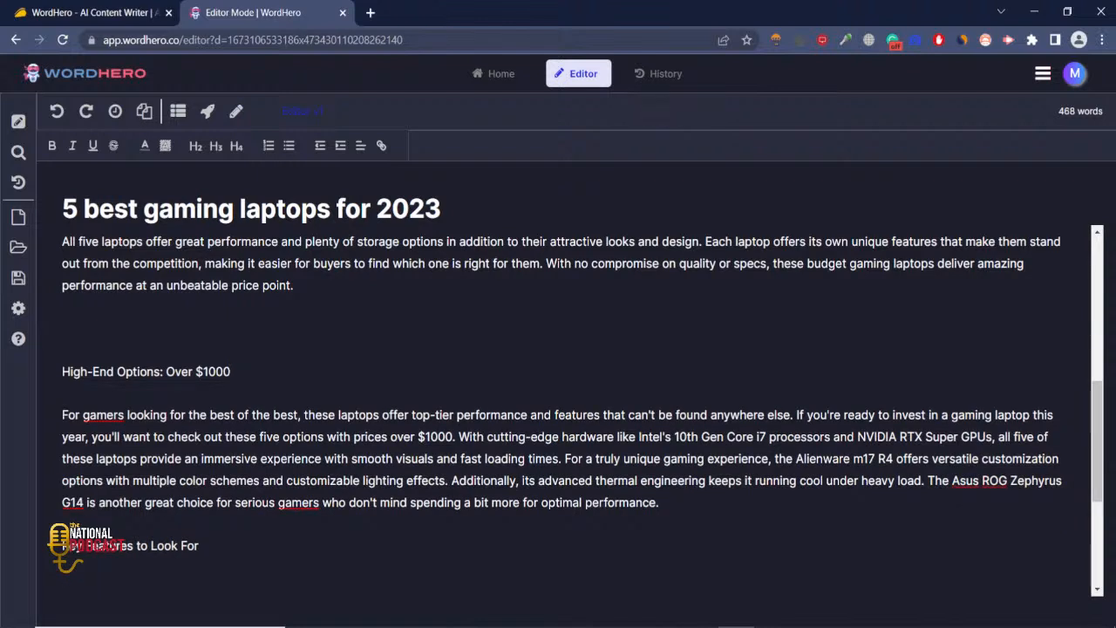
triple_click(141, 371)
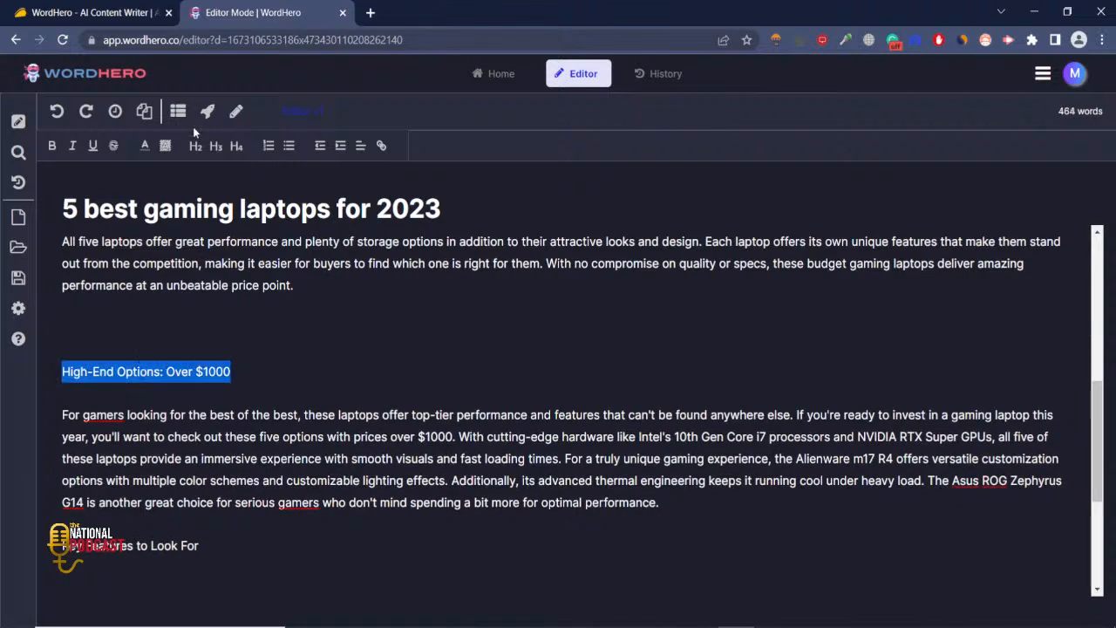
left_click(202, 153)
left_click(338, 404)
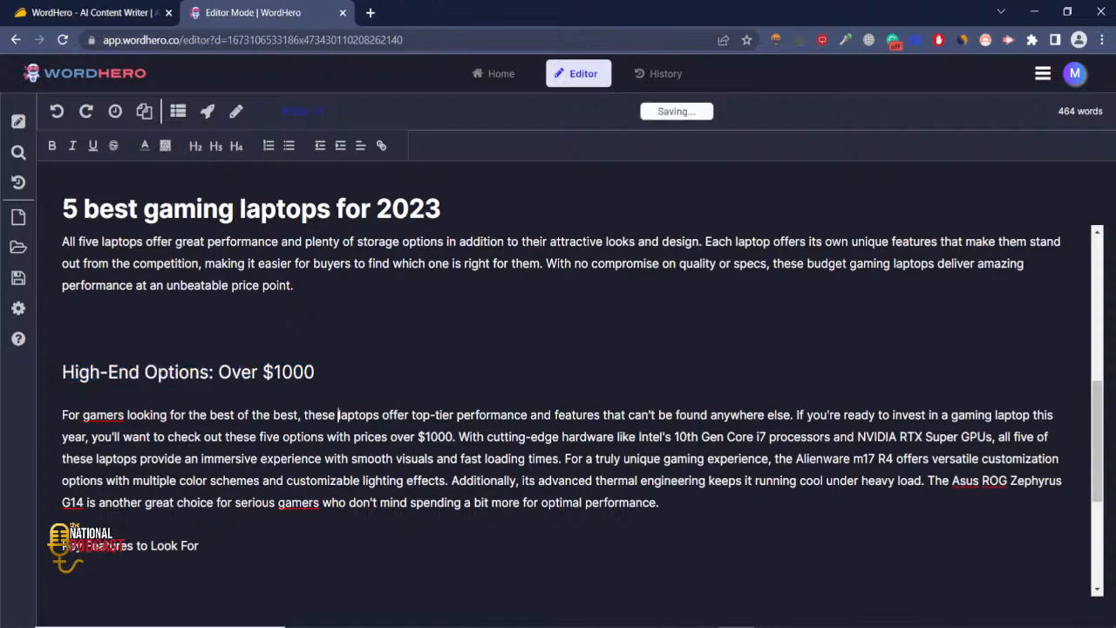
- Check the spelling suggestions for "gamers" without applying any, and generate blog paragraphs for the "Key Features to Look For" heading
scroll(339, 404, "down", 3)
scroll(338, 404, "up", 1)
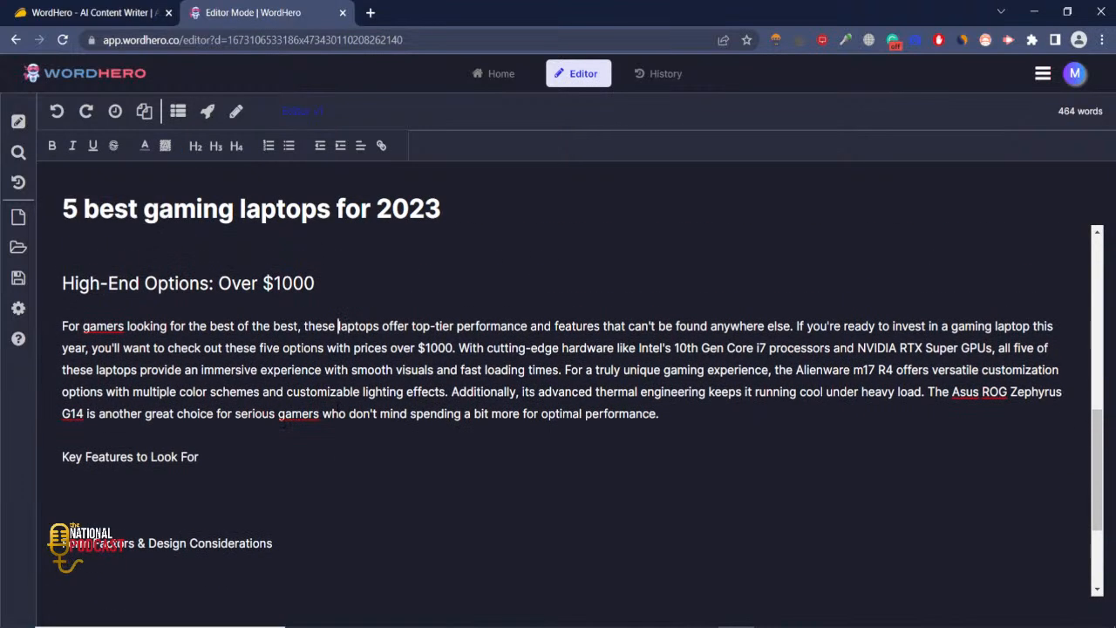
right_click(299, 414)
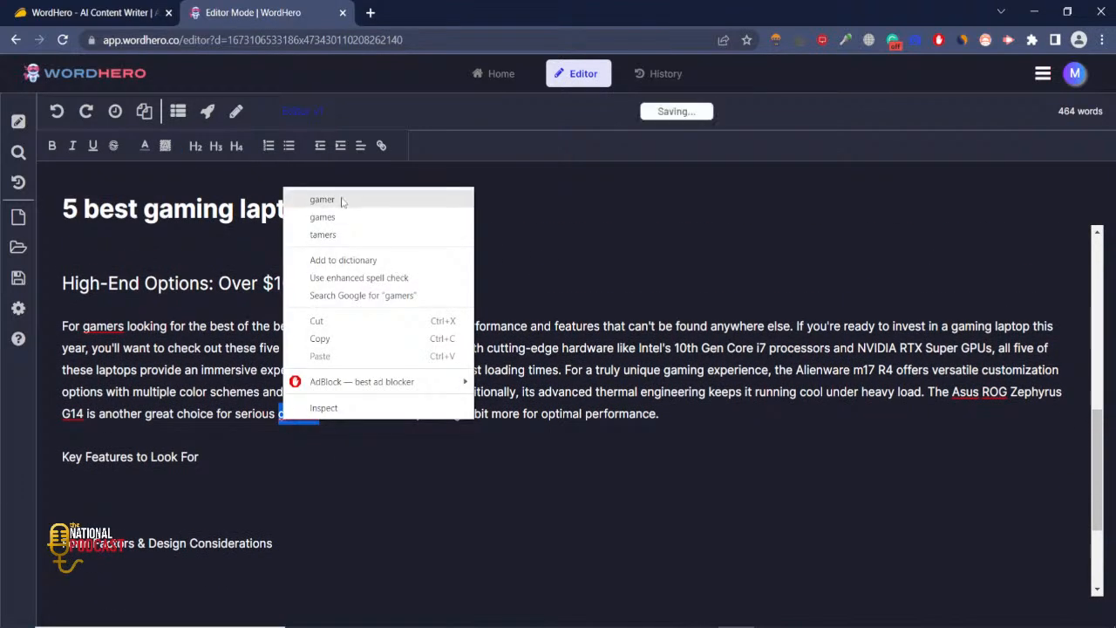
left_click(270, 263)
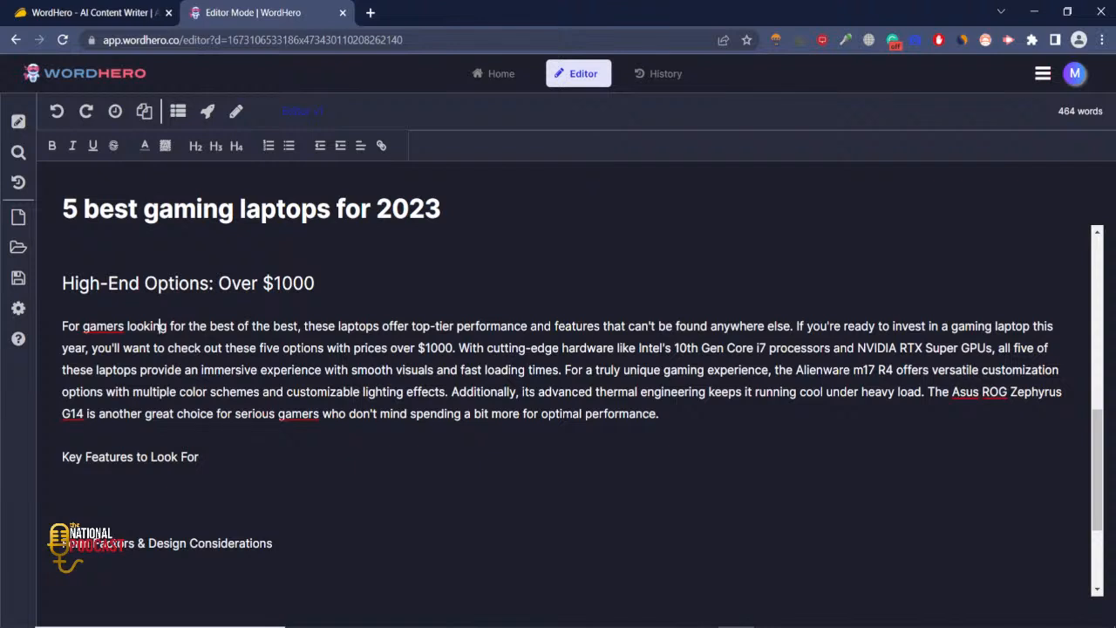
left_click_drag(200, 456, 61, 457)
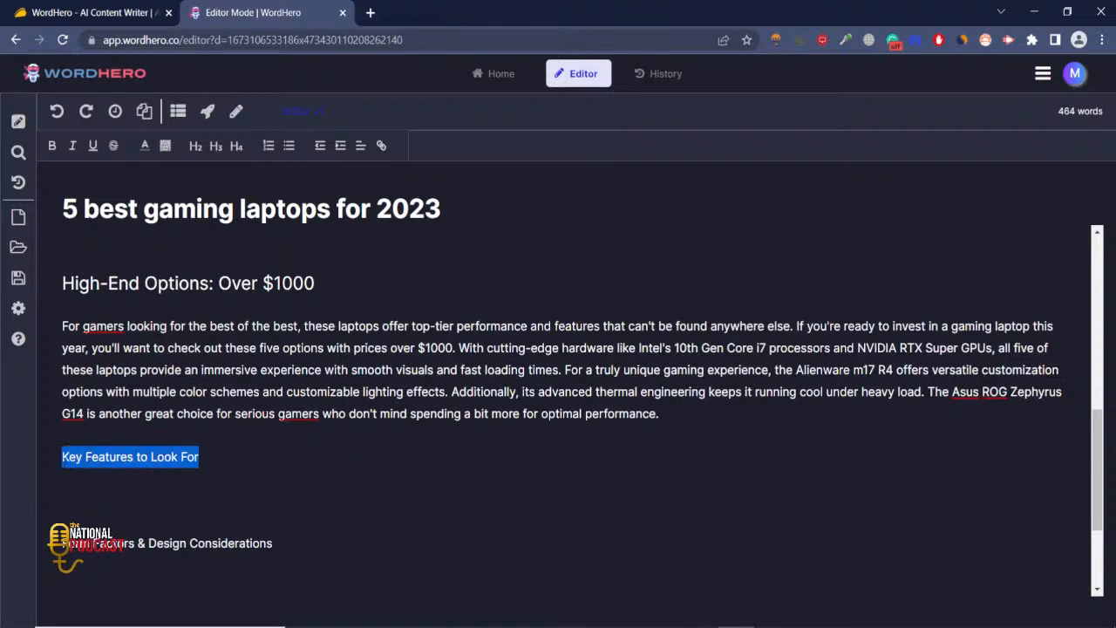
left_click(208, 111)
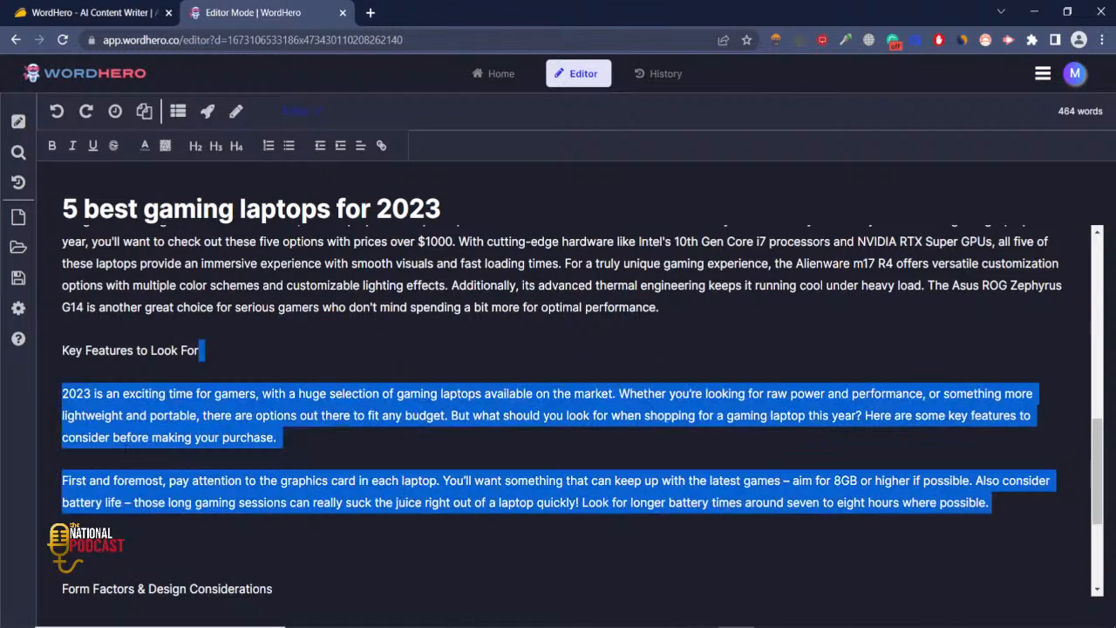
- Generate blog paragraphs for the "Form Factors & Design Considerations" heading
scroll(229, 455, "down", 3)
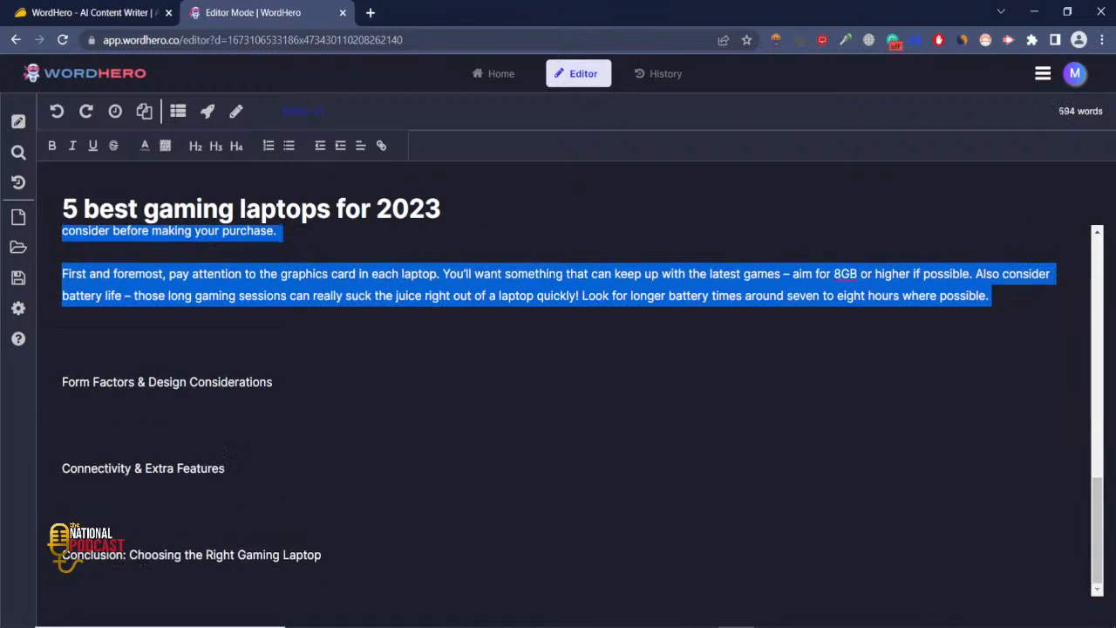
scroll(228, 456, "up", 1)
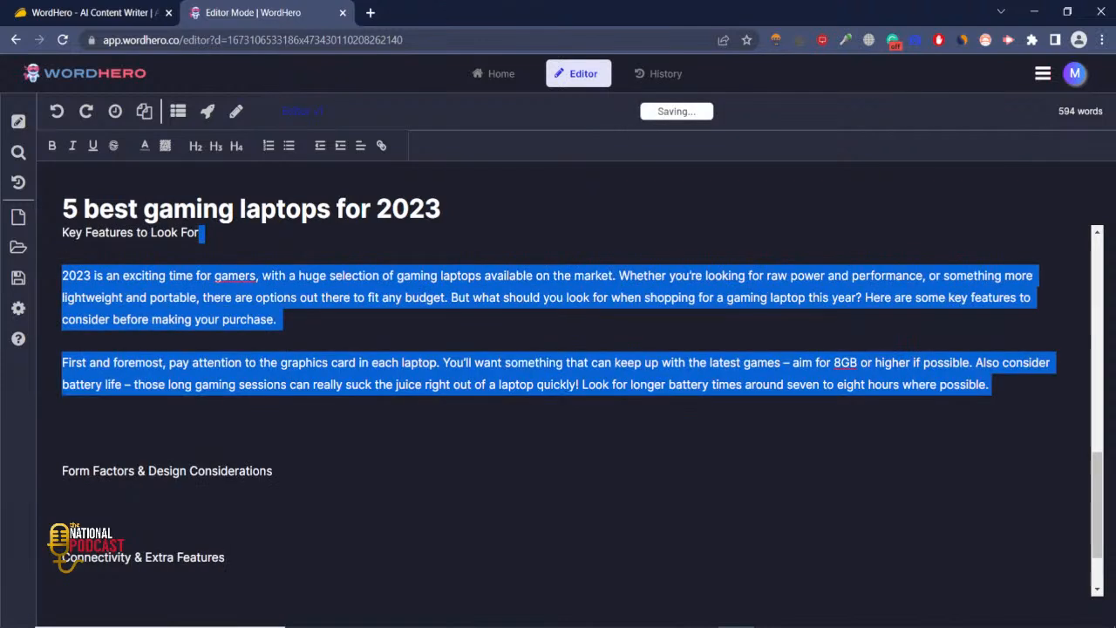
left_click(273, 471)
left_click_drag(273, 471, 62, 471)
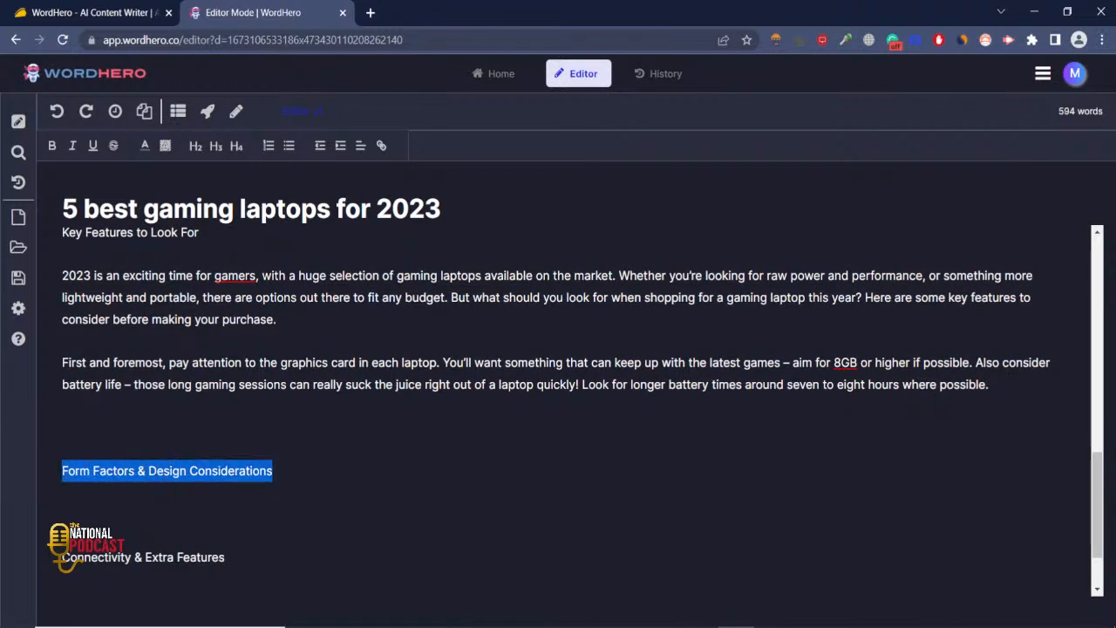
left_click(206, 111)
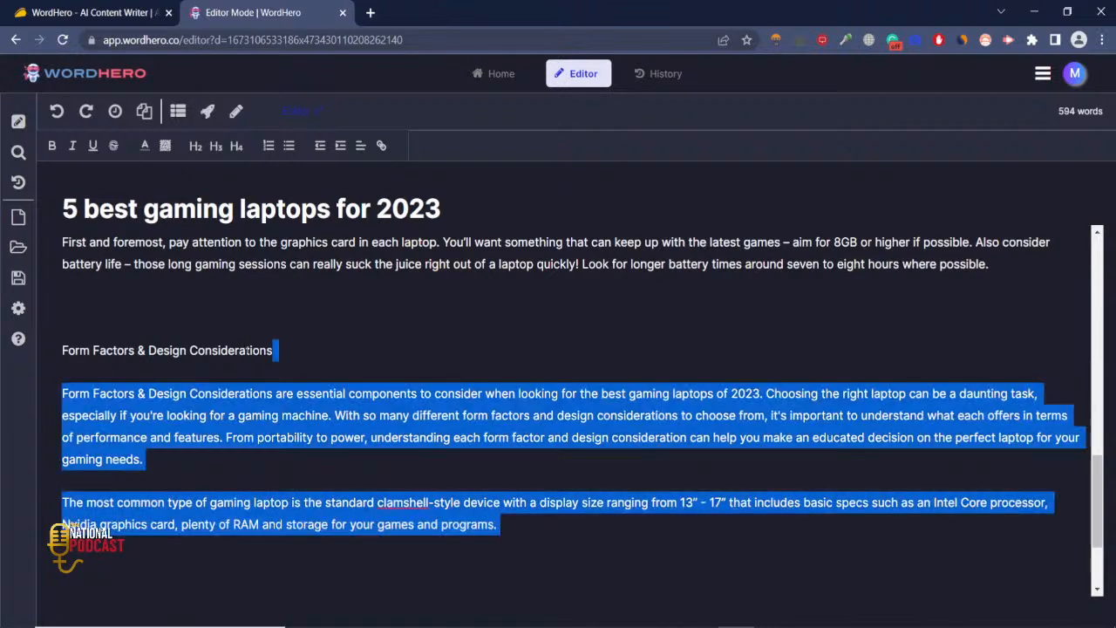
- Format the "Form Factors & Design Considerations" and "Key Features to Look For" lines as H2 headings
left_click_drag(275, 350, 62, 349)
left_click(177, 111)
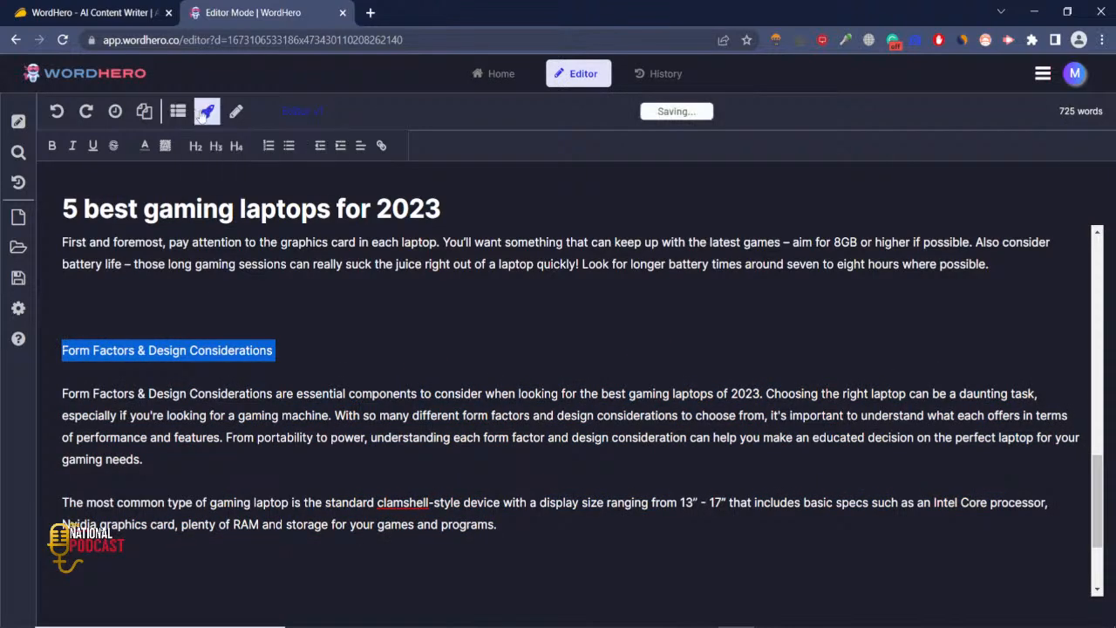
left_click(205, 113)
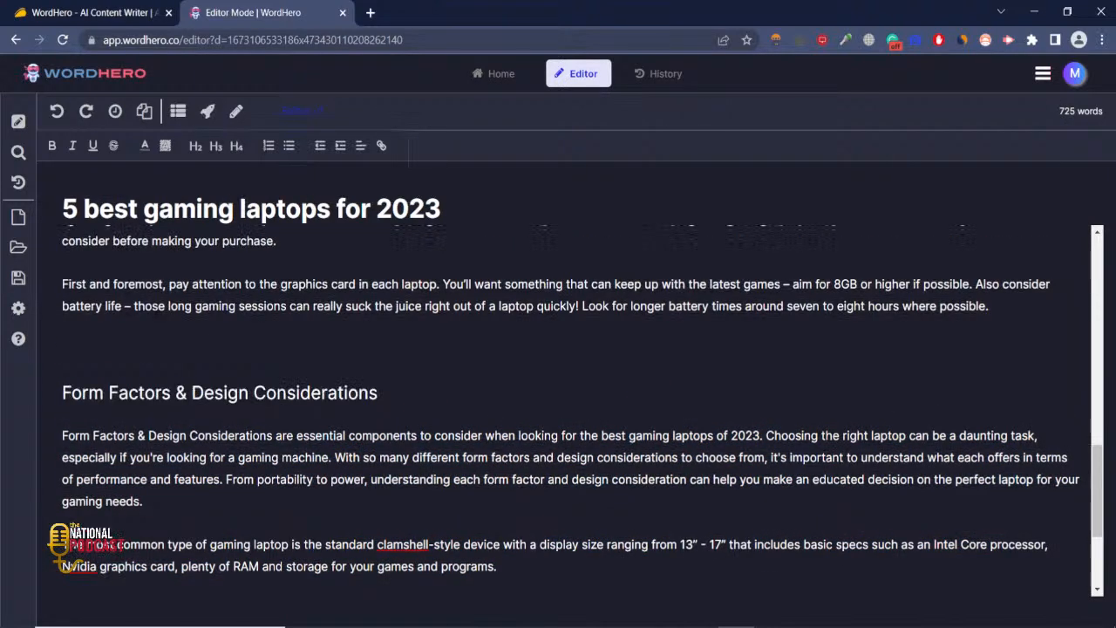
scroll(558, 410, "up", 2)
triple_click(131, 319)
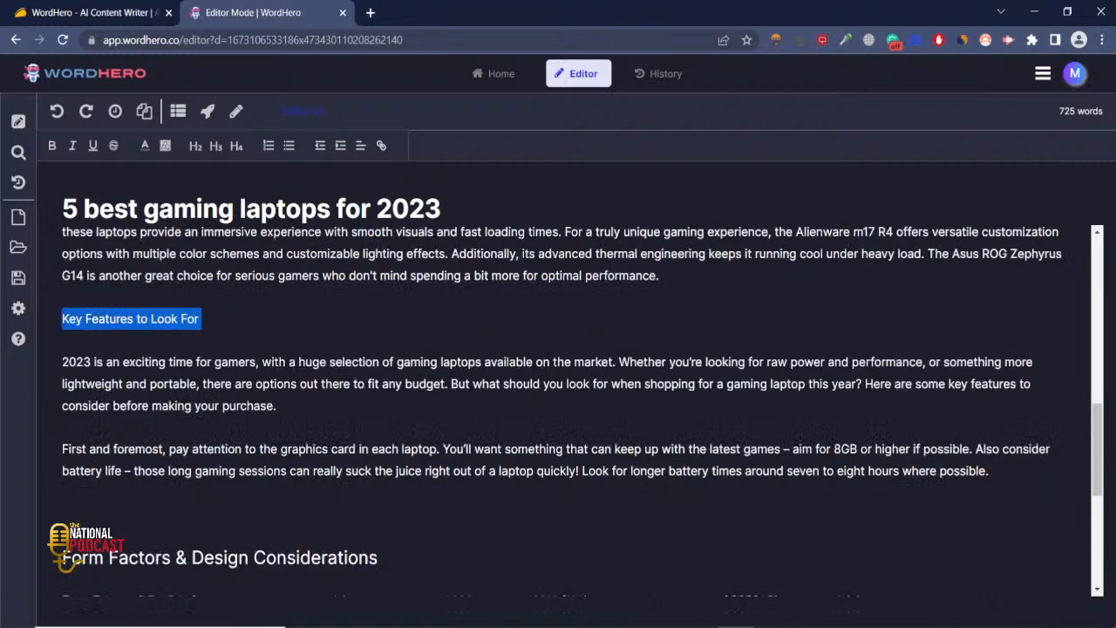
left_click(195, 145)
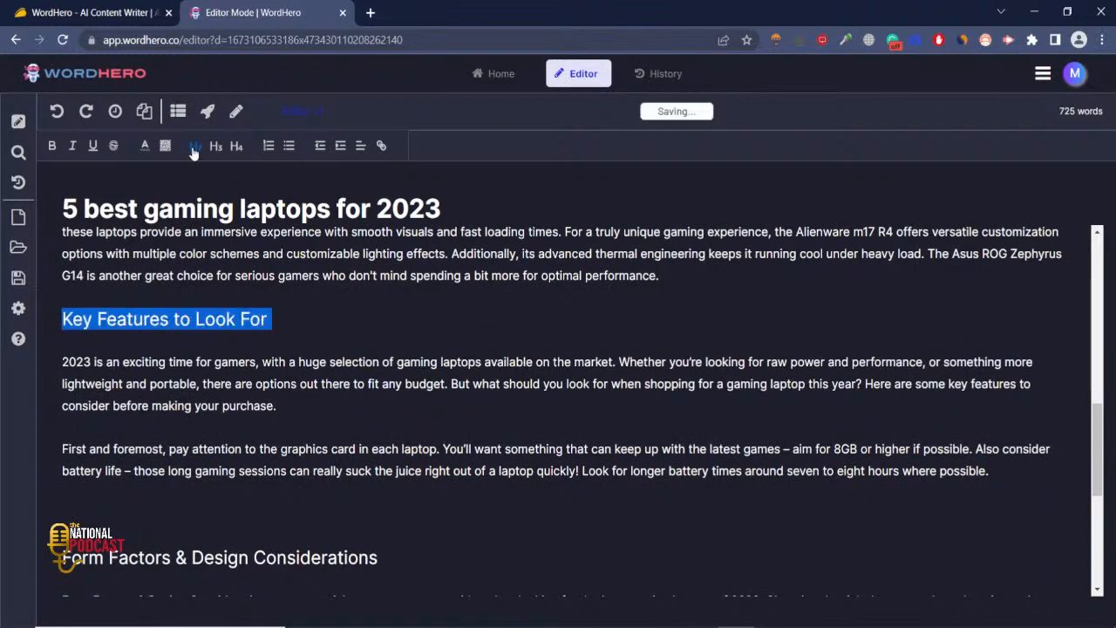
- Generate blog paragraphs for the "Connectivity & Extra Features" heading
scroll(581, 410, "down", 5)
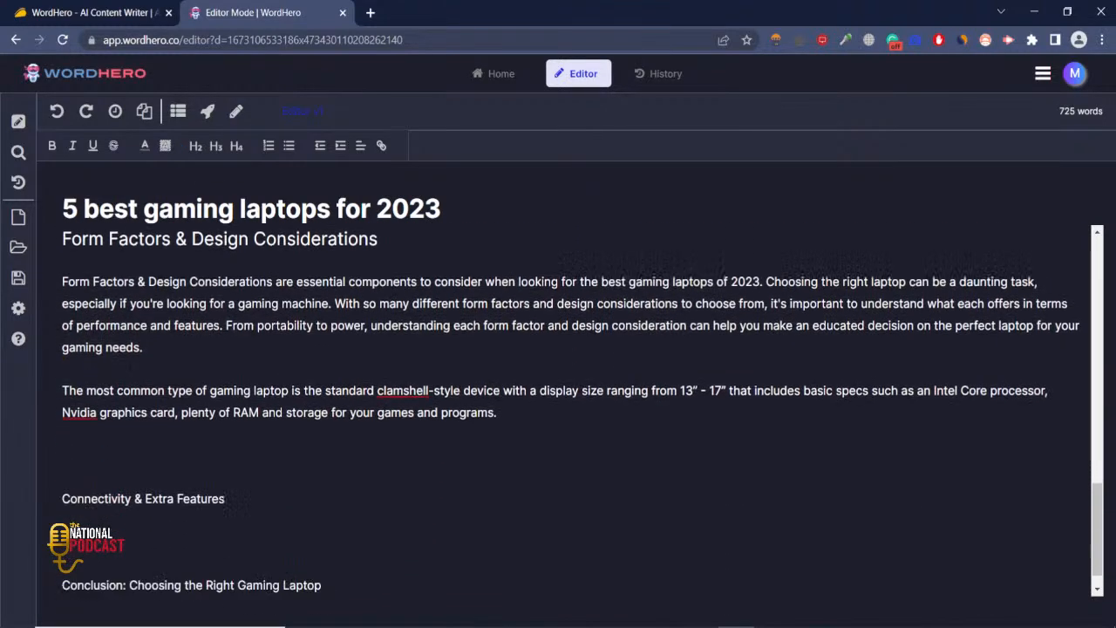
left_click_drag(227, 468, 61, 580)
scroll(74, 469, "up", 1)
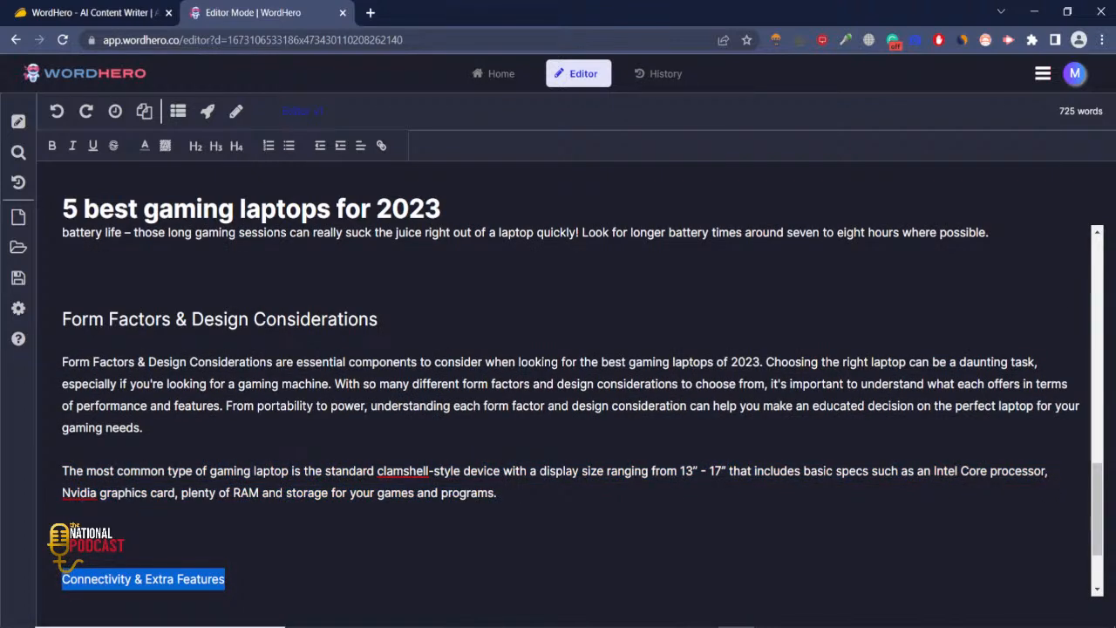
left_click(207, 111)
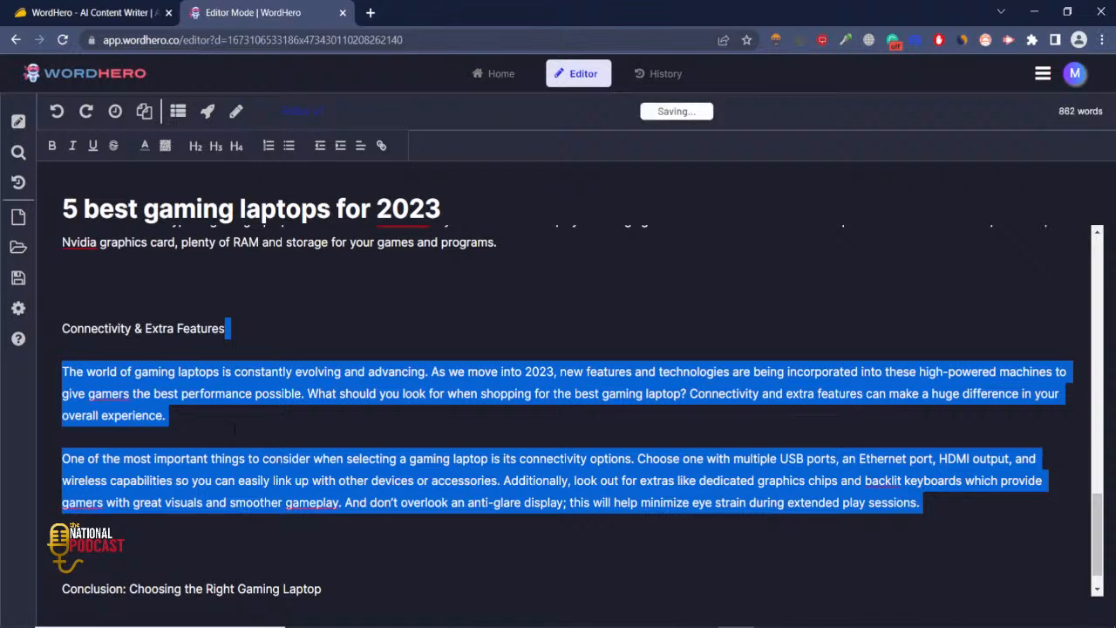
- Format the "Connectivity & Extra Features" line as an H2 heading and check the article's word count
left_click(232, 458)
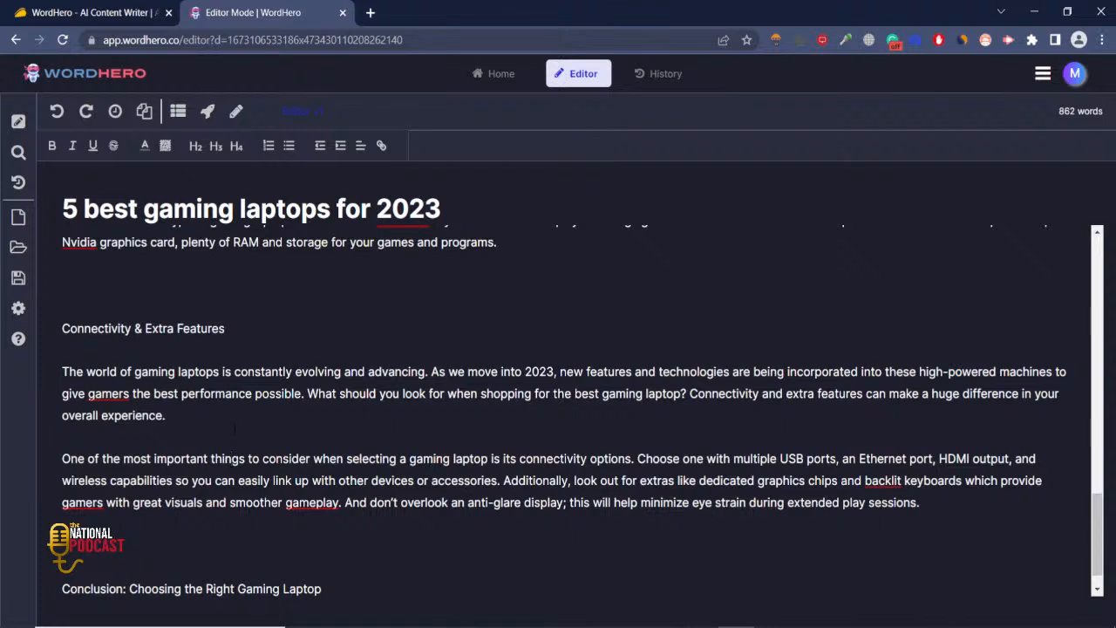
left_click_drag(227, 328, 62, 328)
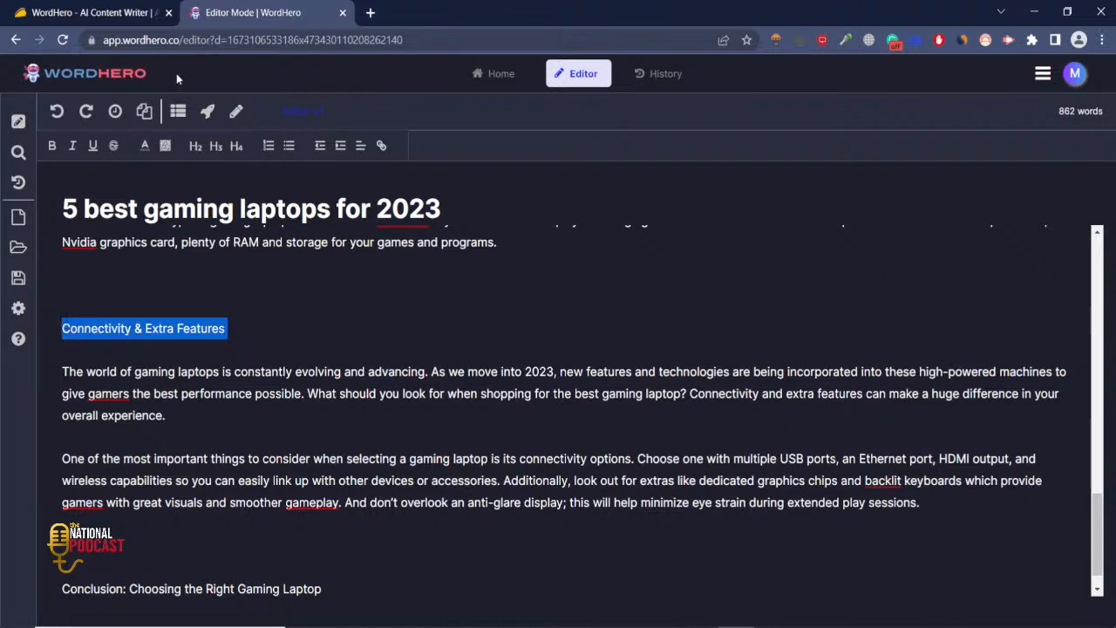
left_click(197, 150)
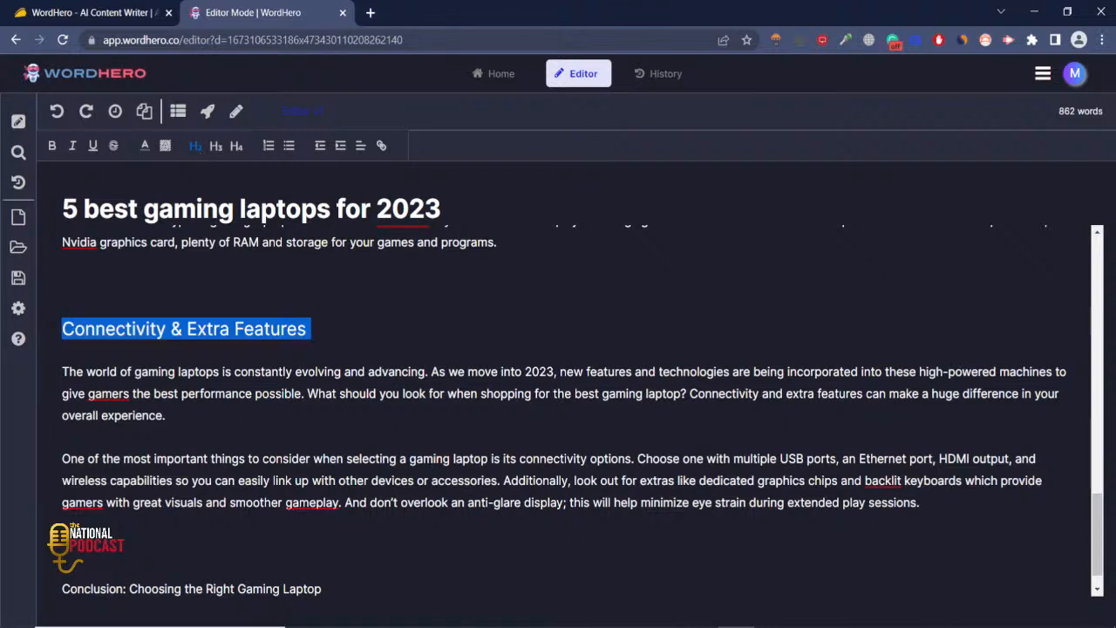
left_click_drag(1057, 112, 1104, 111)
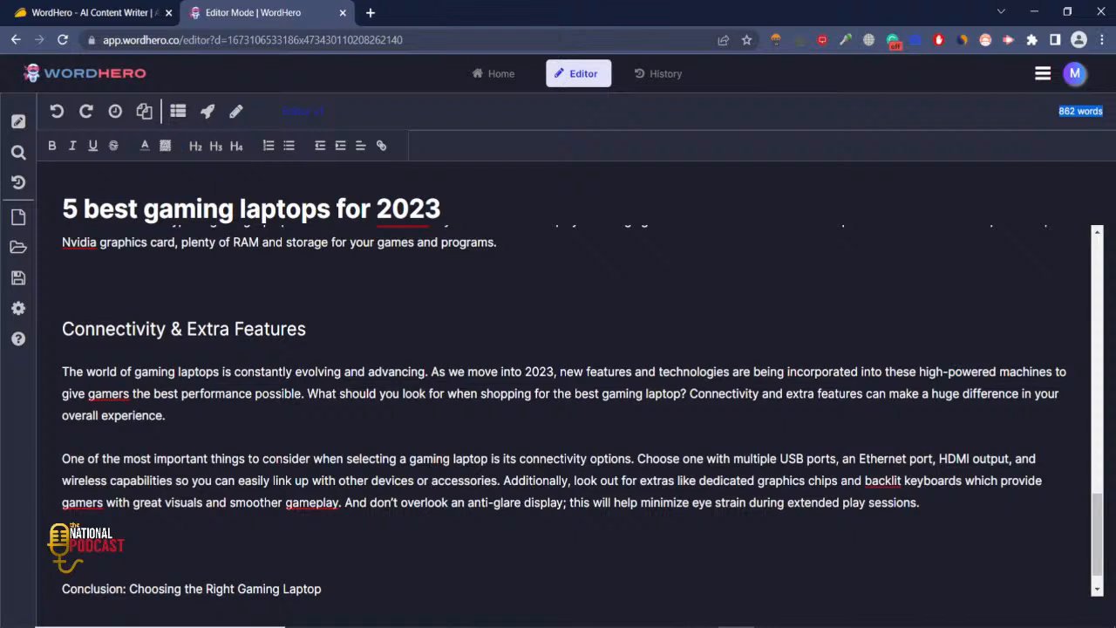
- Generate blog paragraphs for the "Conclusion: Choosing the Right Gaming Laptop" heading
left_click(166, 415)
scroll(349, 454, "down", 1)
left_click_drag(322, 555, 62, 555)
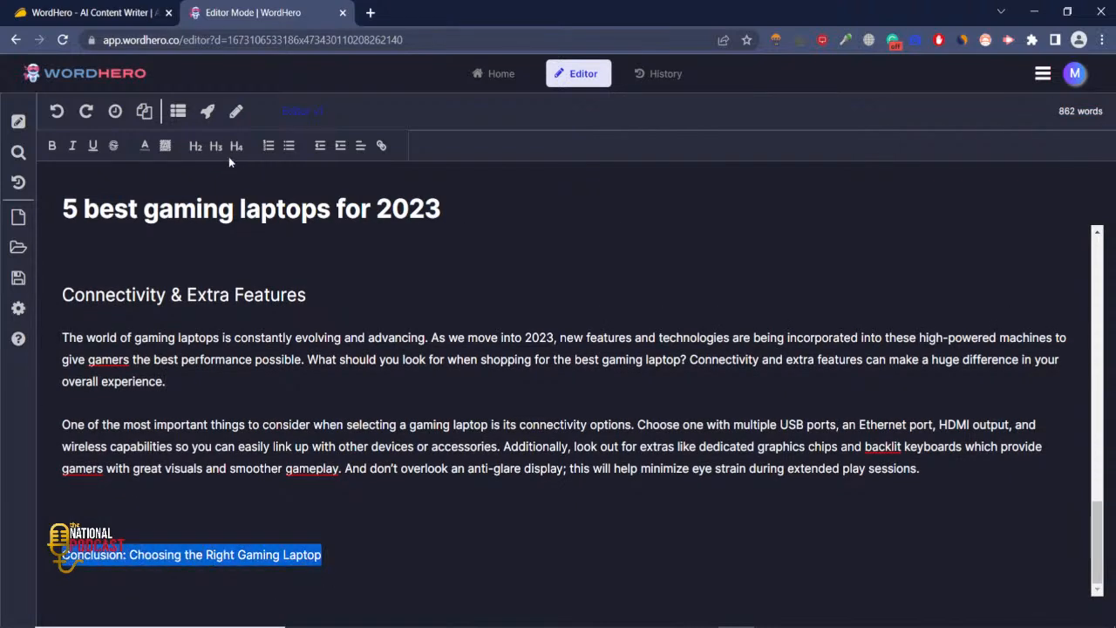
left_click(206, 112)
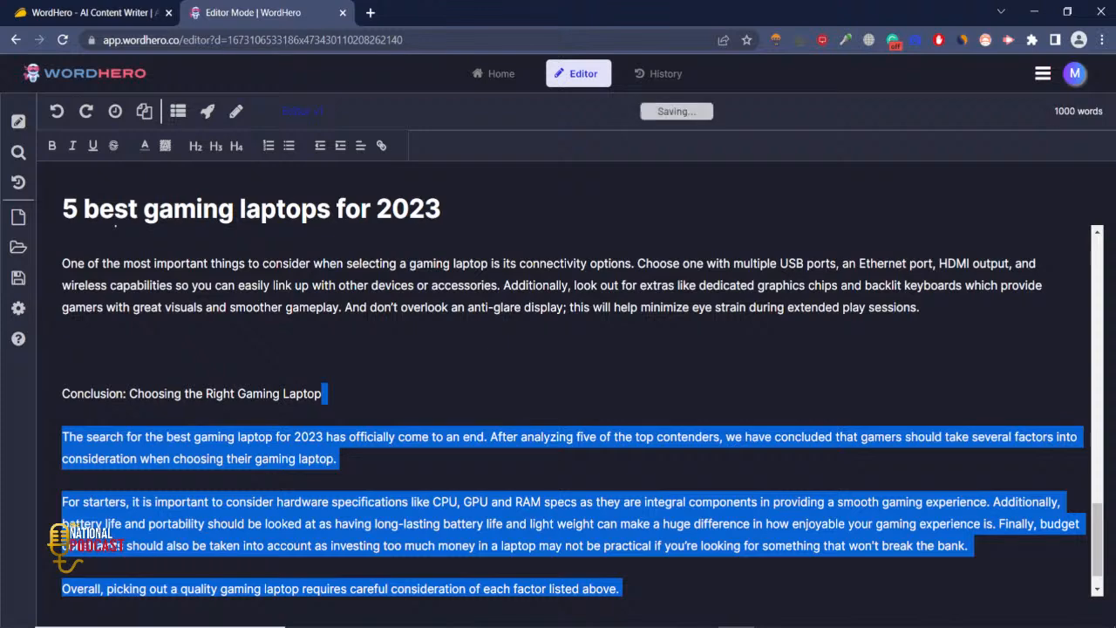
- Read through the generated conclusion paragraphs, skim back over the article and check its total word count
left_click(245, 435)
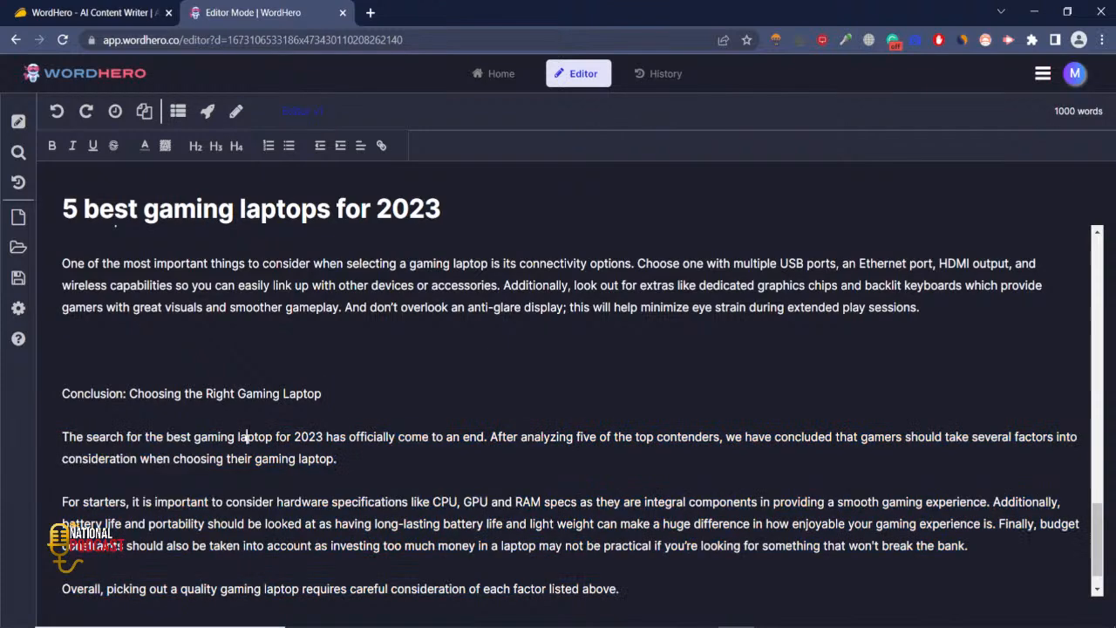
scroll(246, 436, "down", 1)
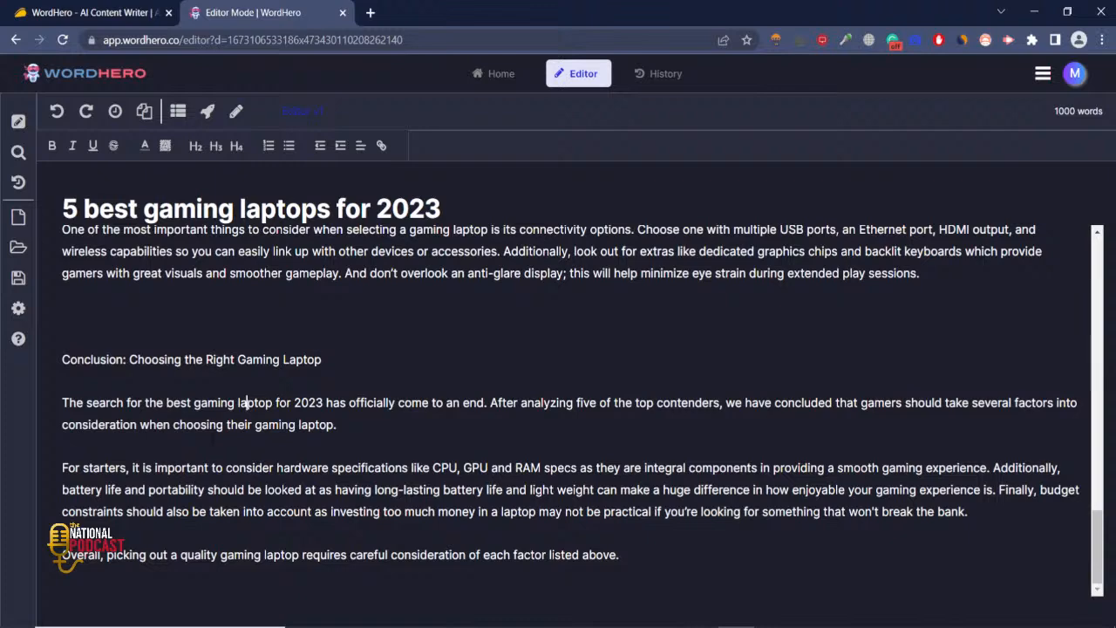
left_click_drag(62, 467, 620, 558)
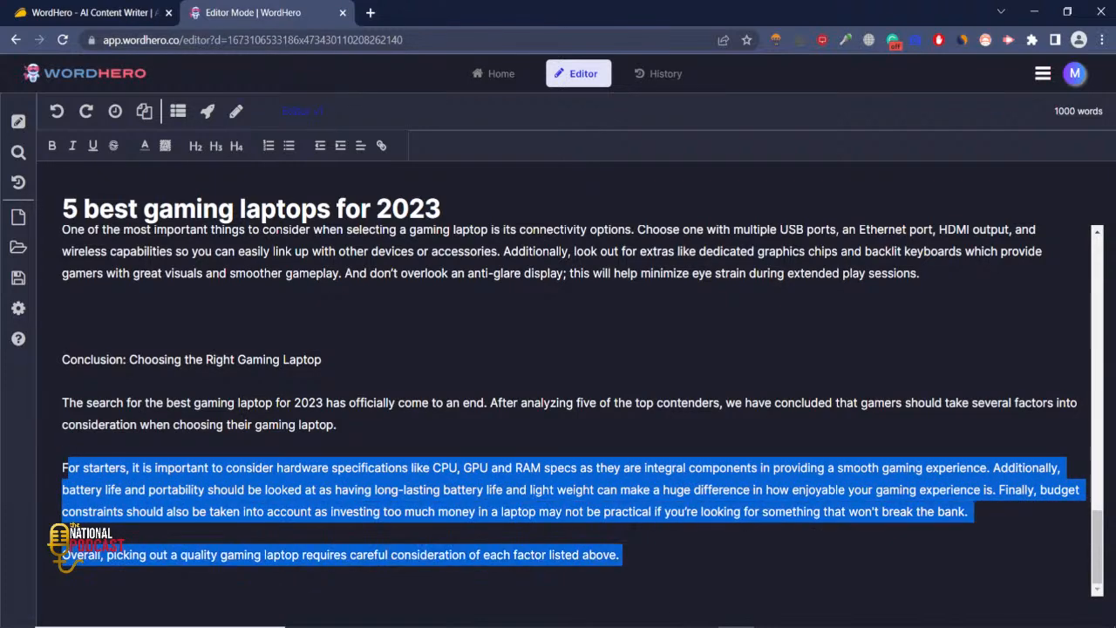
left_click(622, 556)
scroll(622, 555, "up", 9)
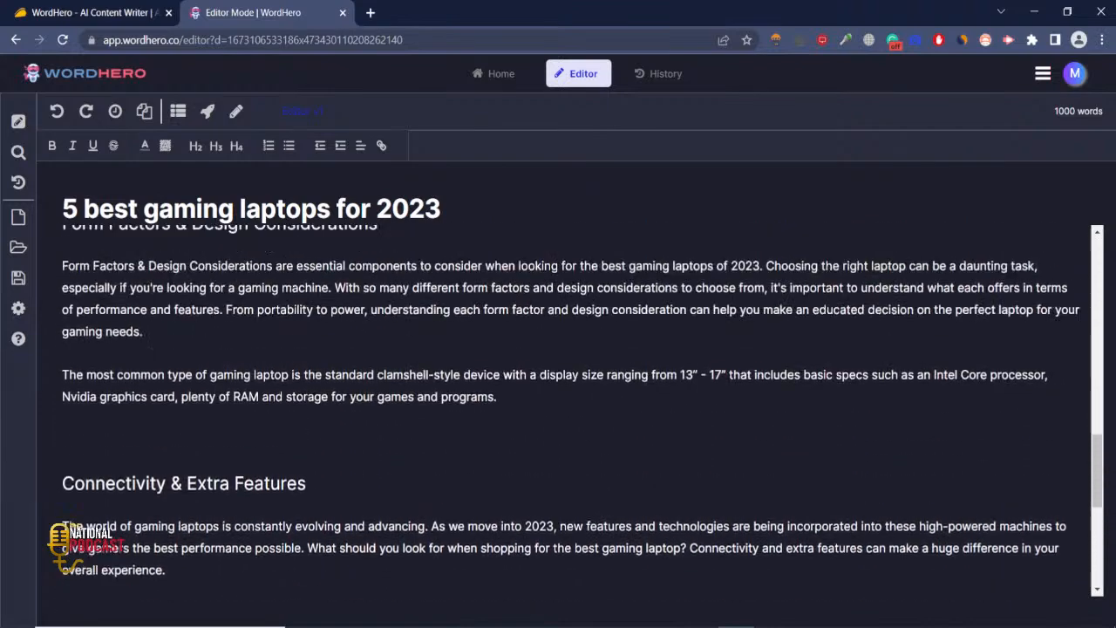
scroll(912, 176, "up", 10)
left_click_drag(1003, 117, 1112, 123)
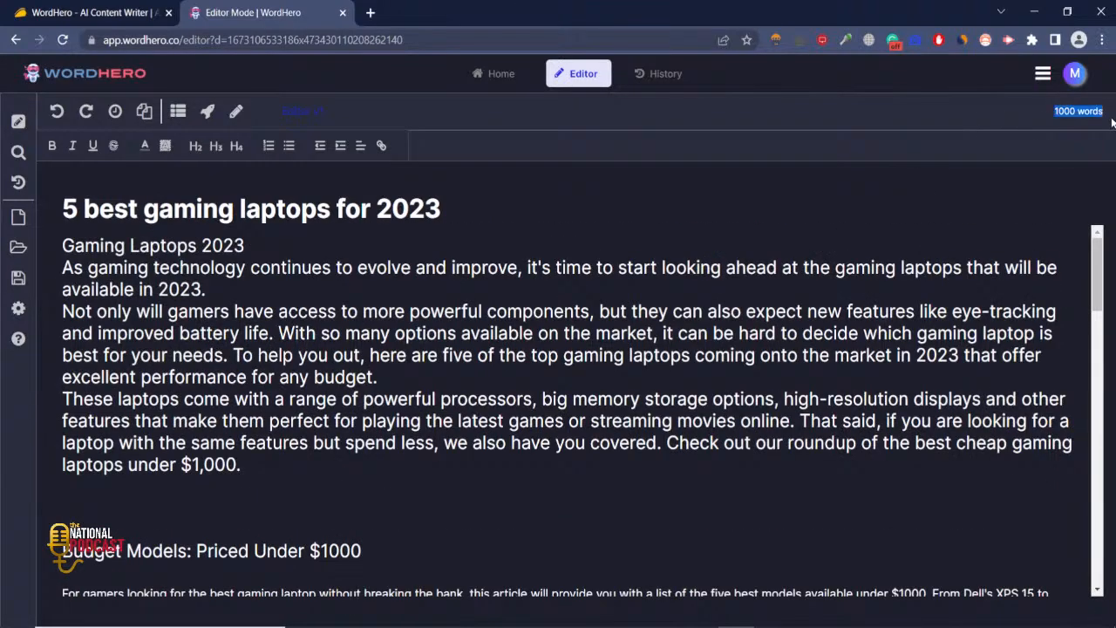
left_click(654, 398)
- Generate a second set of blog paragraphs under the "Conclusion: Choosing the Right Gaming Laptop" heading
key("ctrl+End")
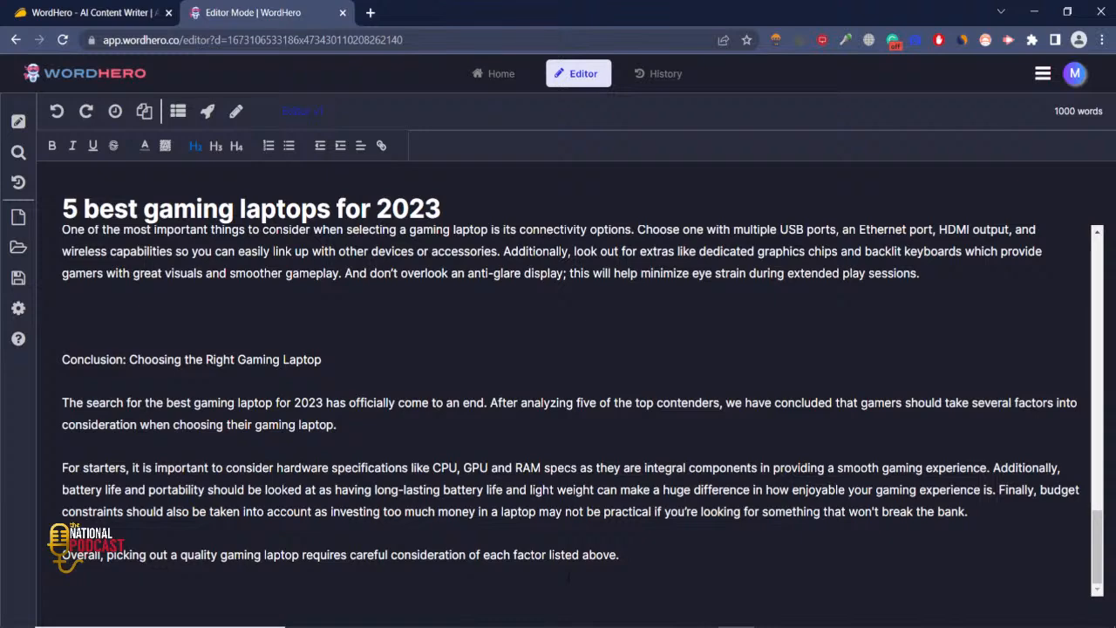
scroll(567, 577, "up", 2)
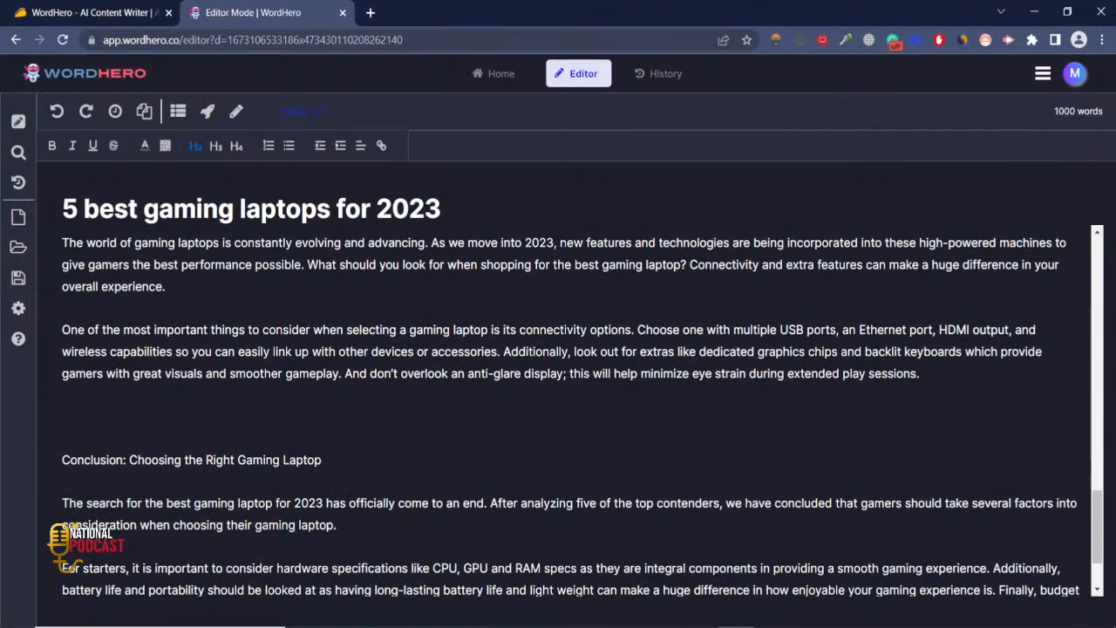
left_click_drag(351, 467, 61, 460)
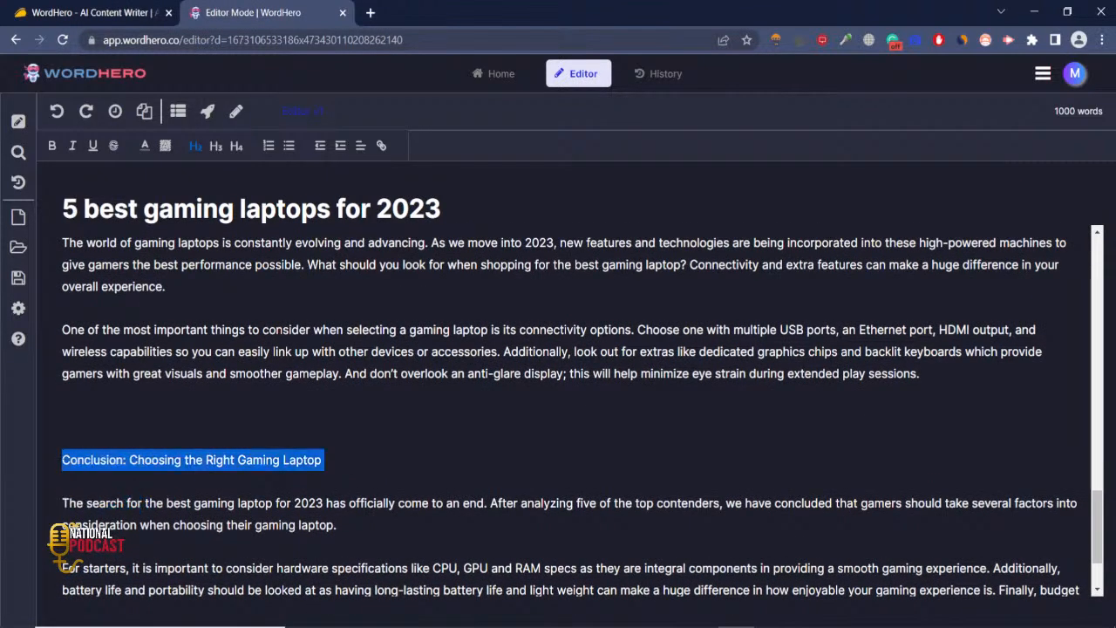
left_click(216, 117)
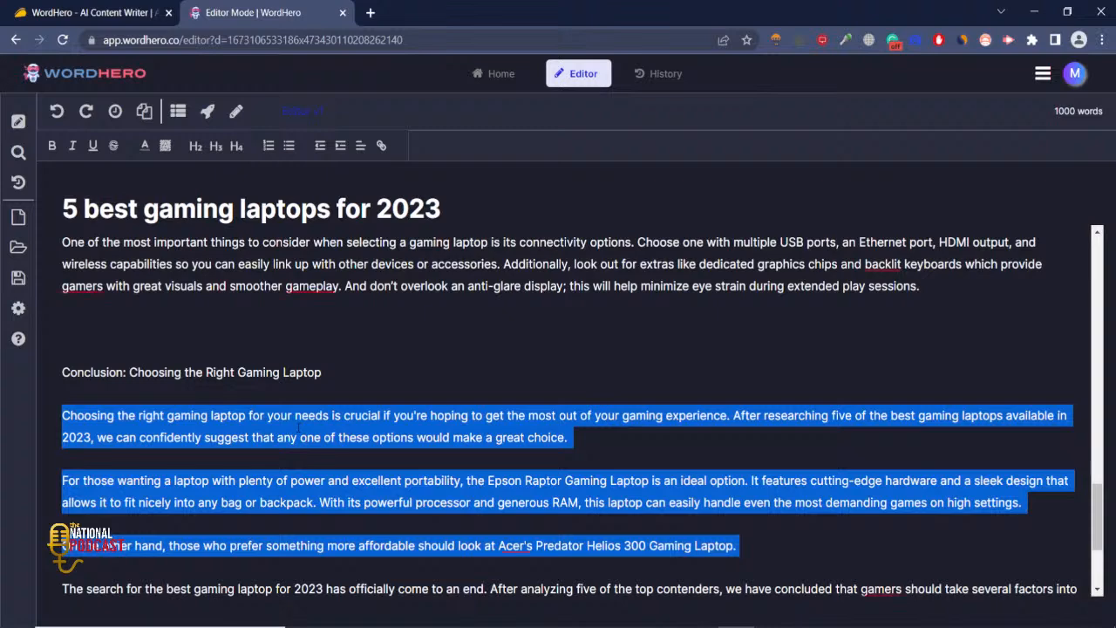
- Compare the newly generated conclusion paragraphs with the earlier set below them
left_click(298, 428)
scroll(298, 428, "down", 3)
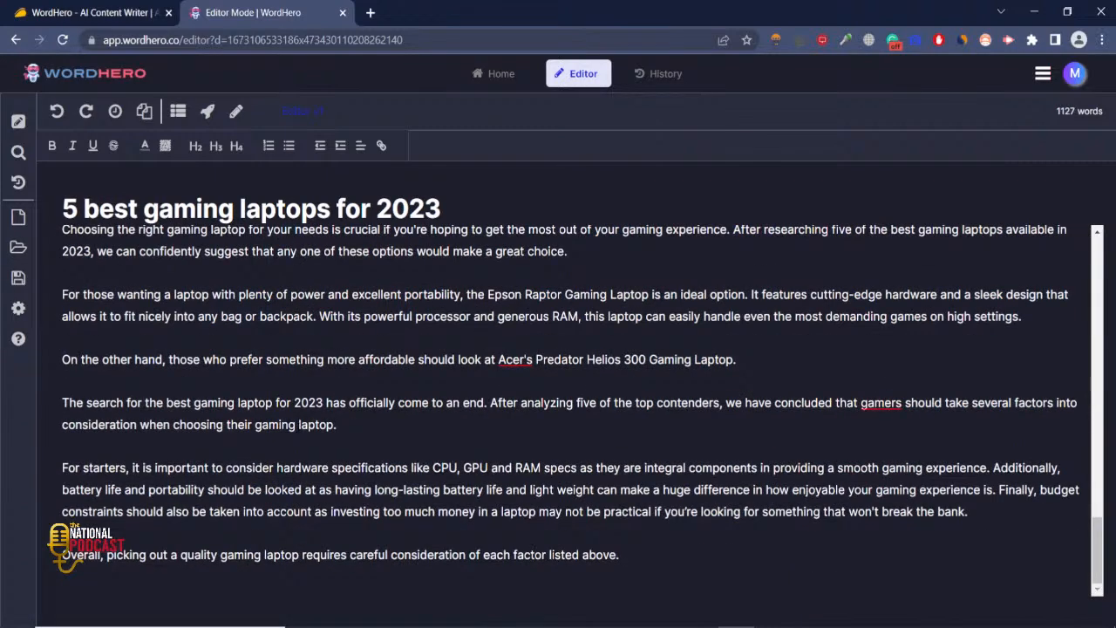
scroll(298, 410, "up", 1)
left_click_drag(62, 324, 256, 399)
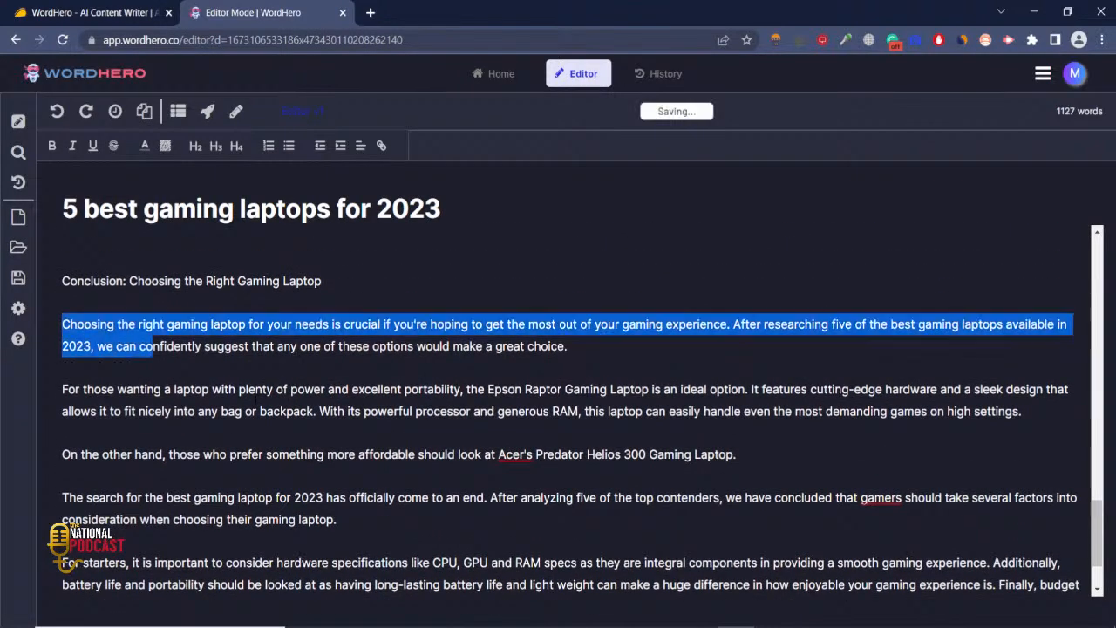
left_click_drag(154, 346, 740, 454)
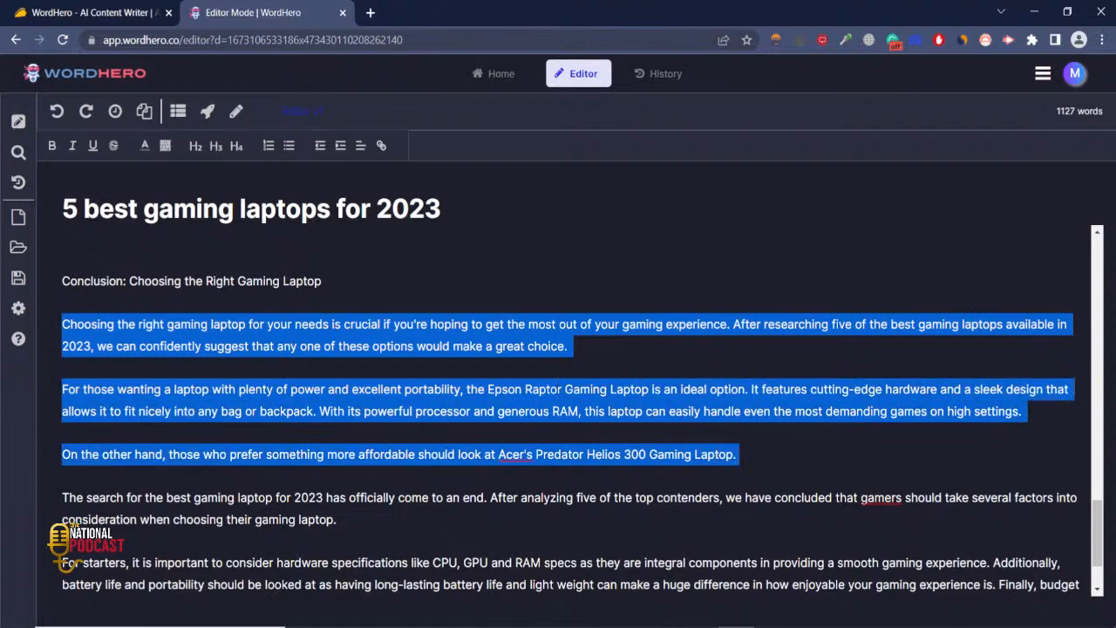
left_click(740, 455)
scroll(740, 454, "down", 1)
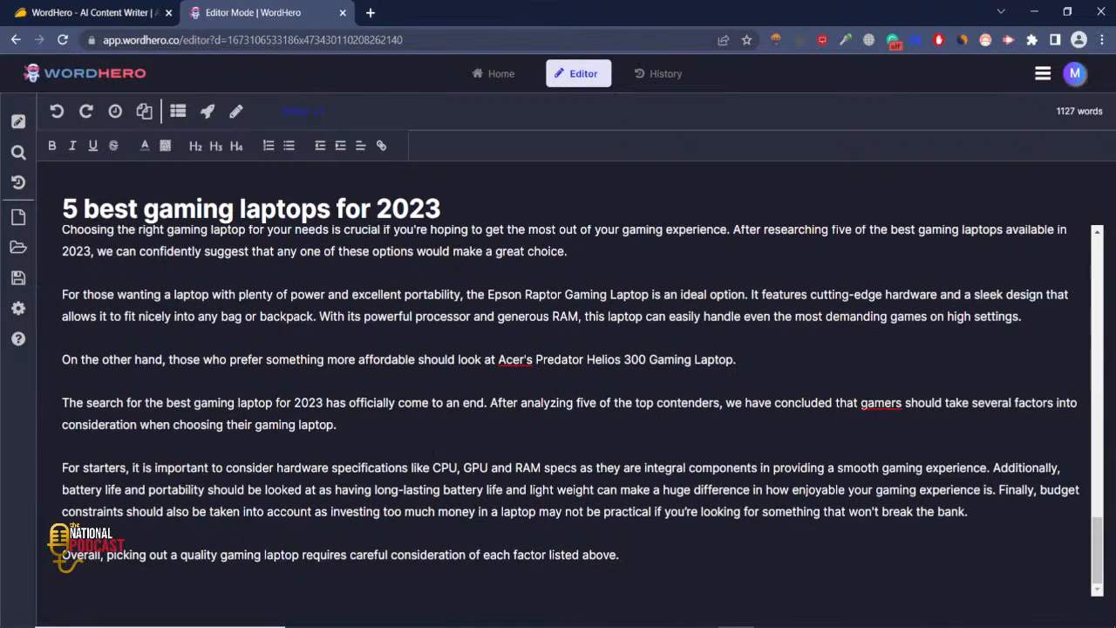
left_click_drag(62, 403, 596, 555)
left_click(596, 555)
- Format the introduction paragraphs under "Gaming Laptops 2023" as H4 and insert blank space between that heading and the text
scroll(582, 408, "up", 4)
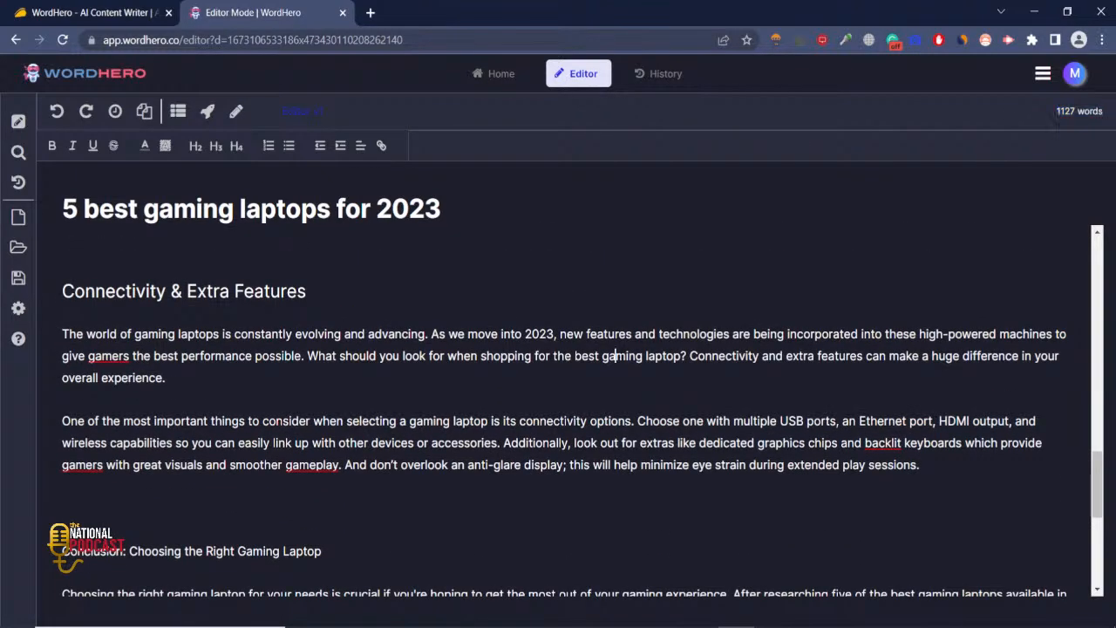
scroll(965, 262, "up", 10)
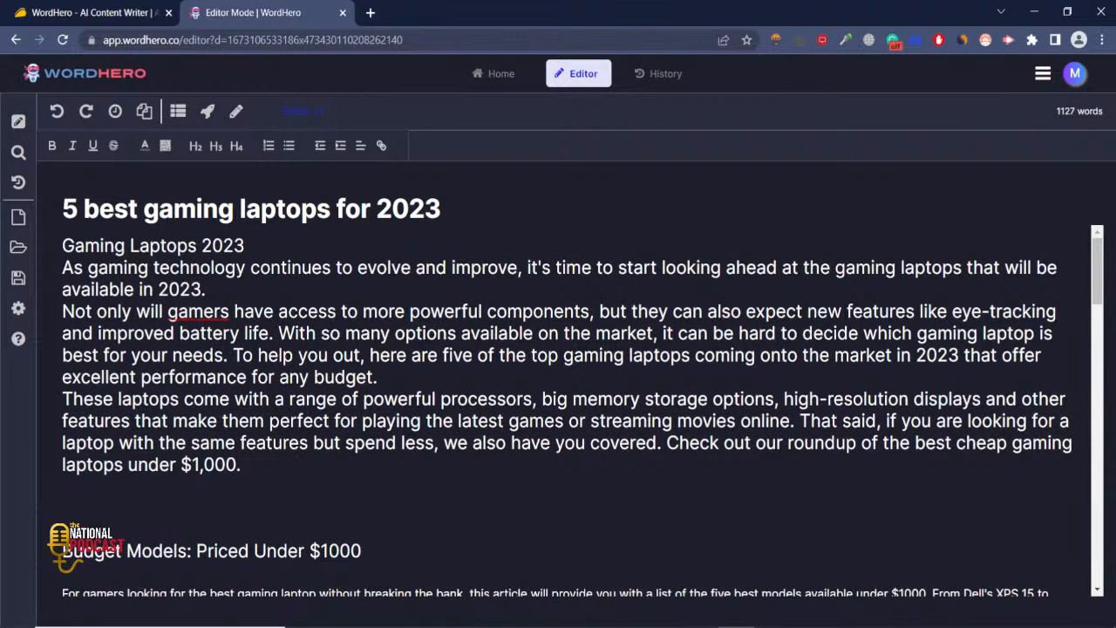
left_click_drag(62, 267, 698, 467)
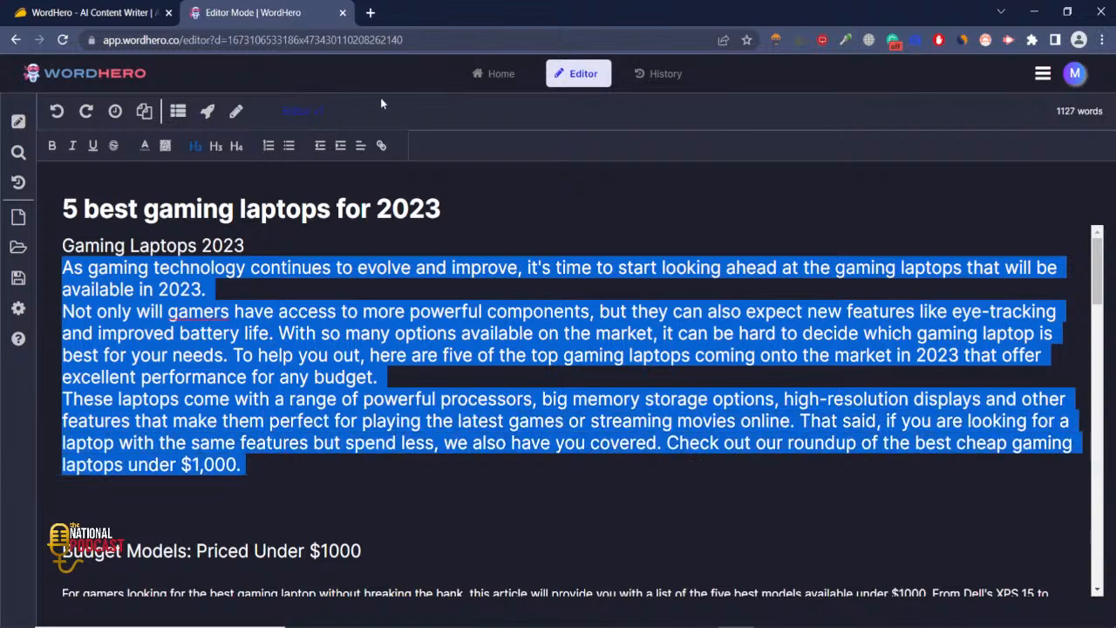
left_click(236, 146)
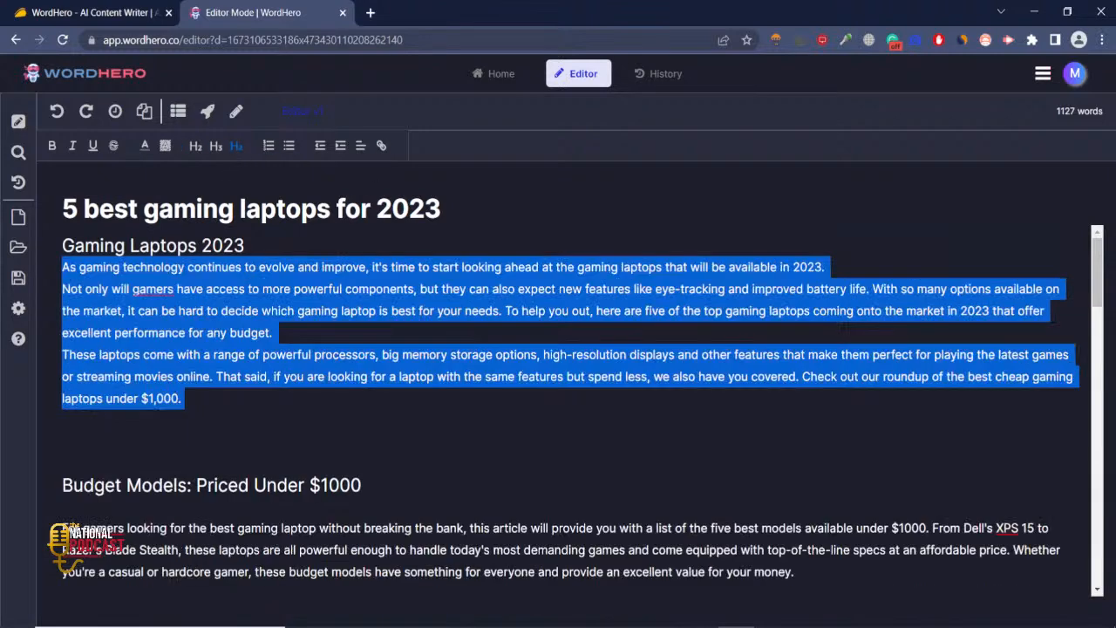
left_click(253, 246)
key("Return")
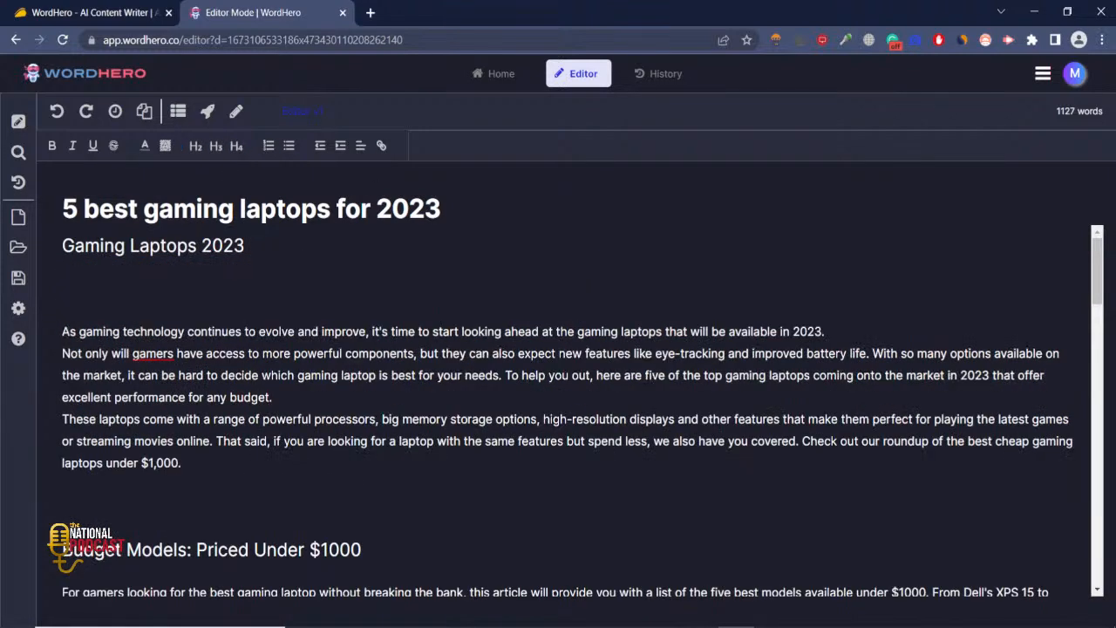
- Insert a blank line between the article title and the "Gaming Laptops 2023" heading, and skim through the article
left_click(63, 246)
key("Return")
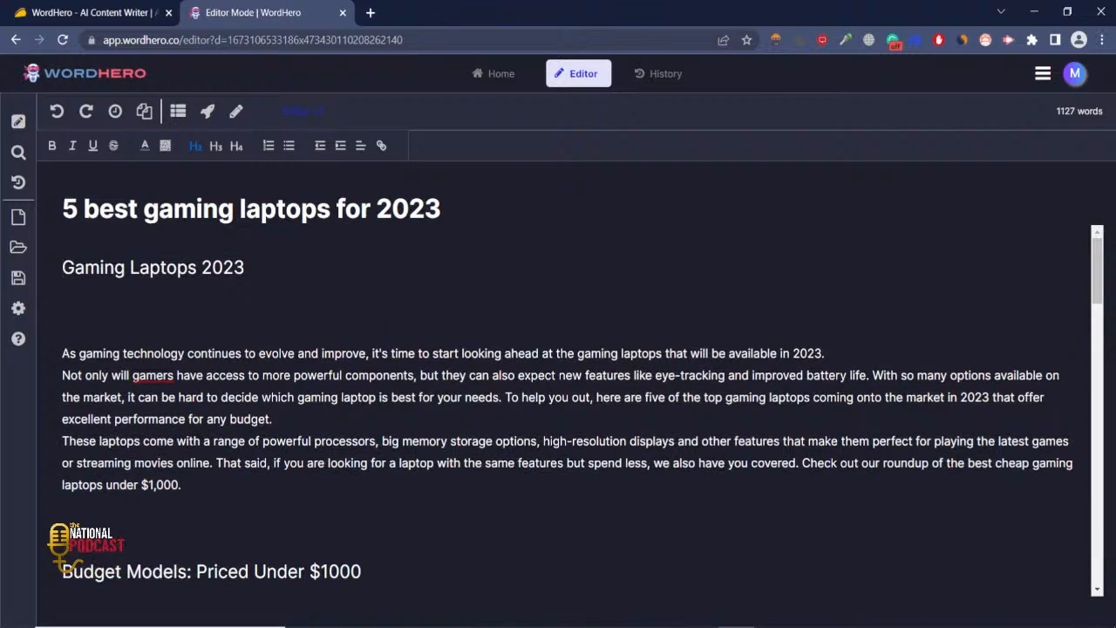
scroll(567, 410, "down", 17)
key("ctrl+Home")
- Generate a blog outline with the Blog Outlines tool, using the article title "5 best gaming laptops for 2023" as the topic
left_click(23, 130)
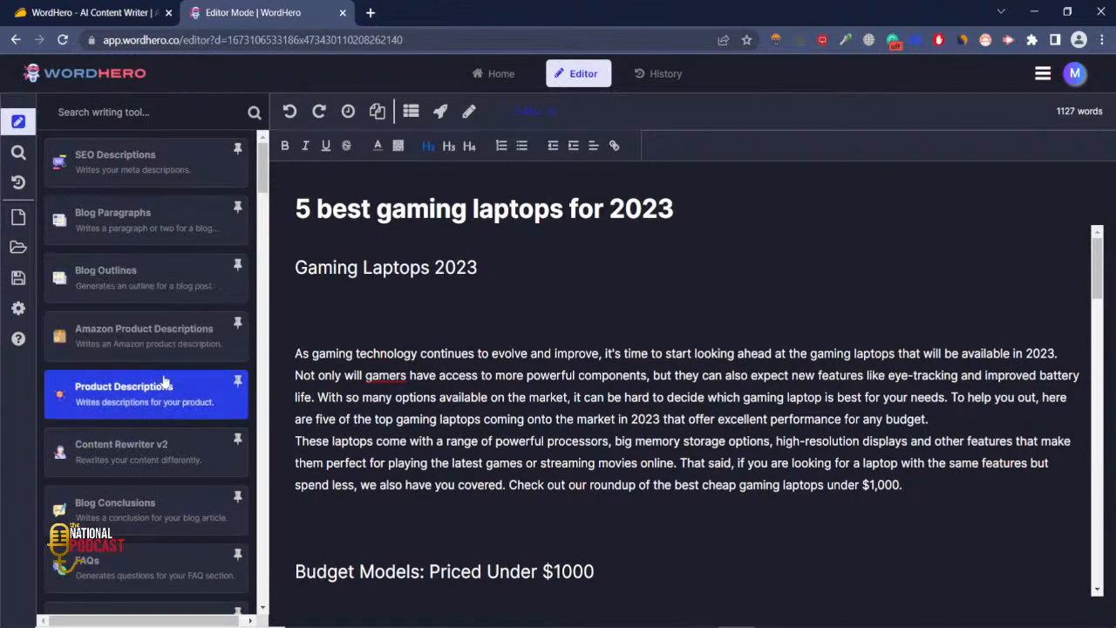
scroll(163, 384, "down", 10)
scroll(162, 381, "up", 10)
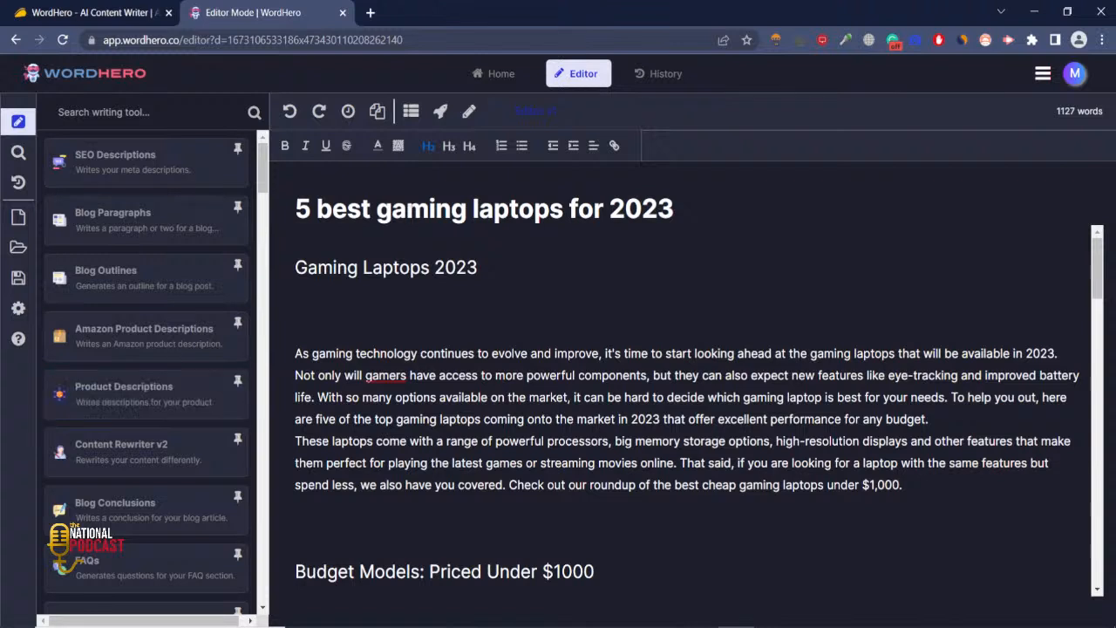
double_click(406, 208)
triple_click(406, 208)
key("ctrl+c")
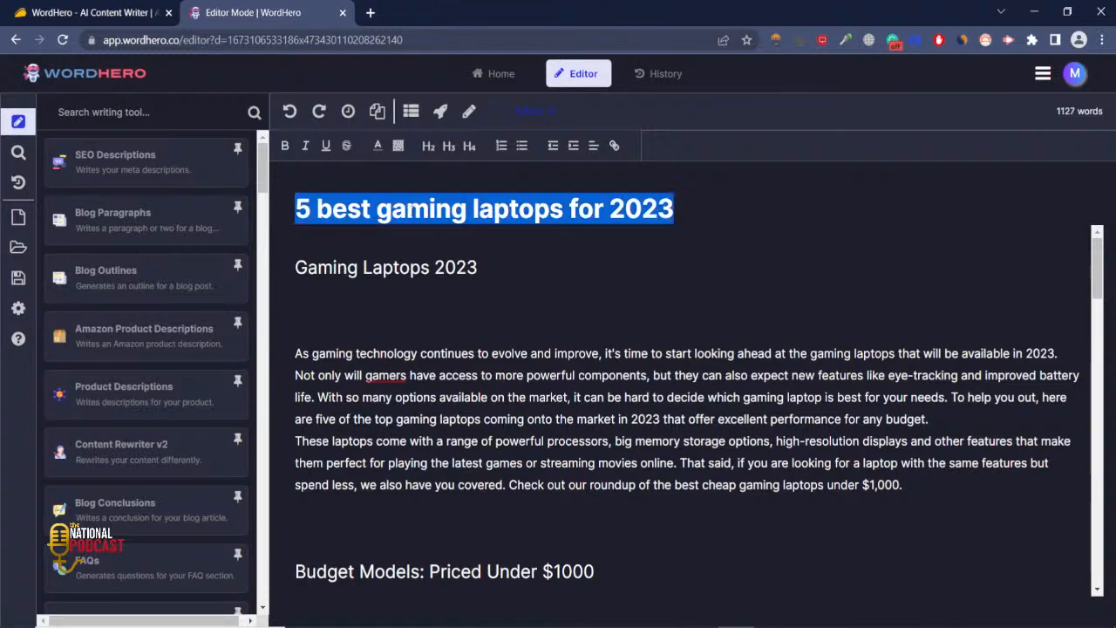
left_click(129, 262)
left_click(183, 228)
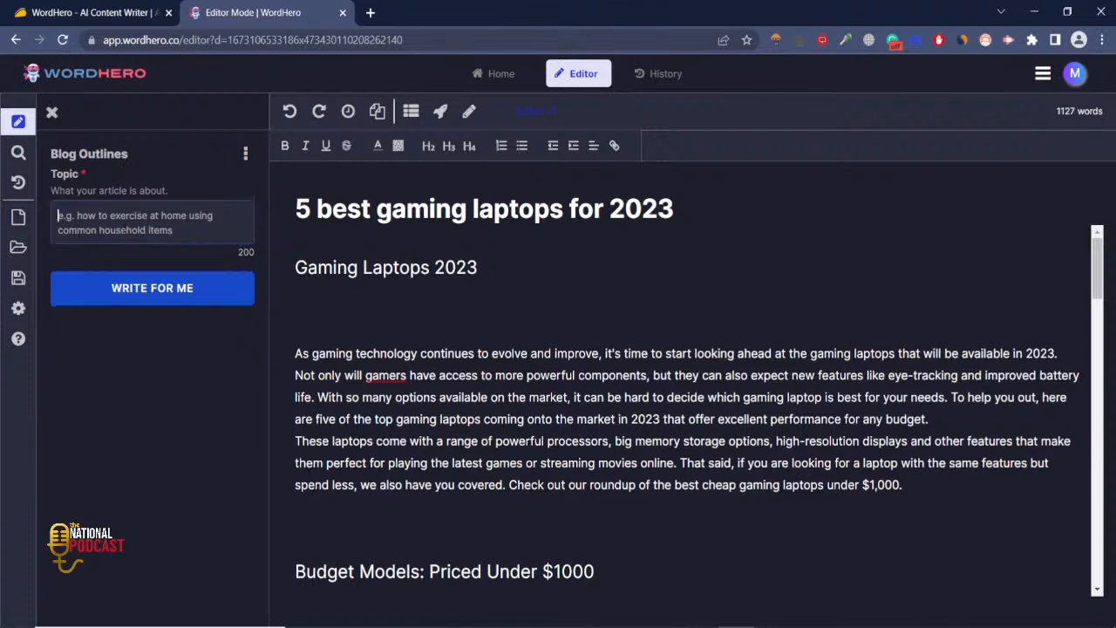
key("ctrl+v")
left_click(183, 277)
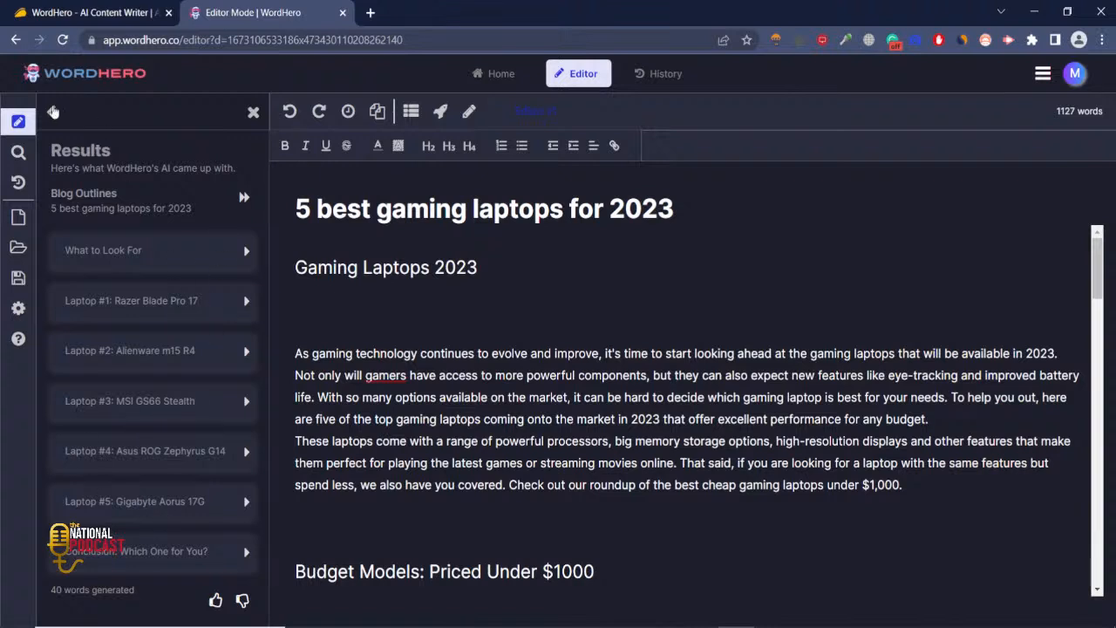
- Generate another blog outline for the same topic and look over all its suggested headings
left_click(52, 112)
left_click(148, 279)
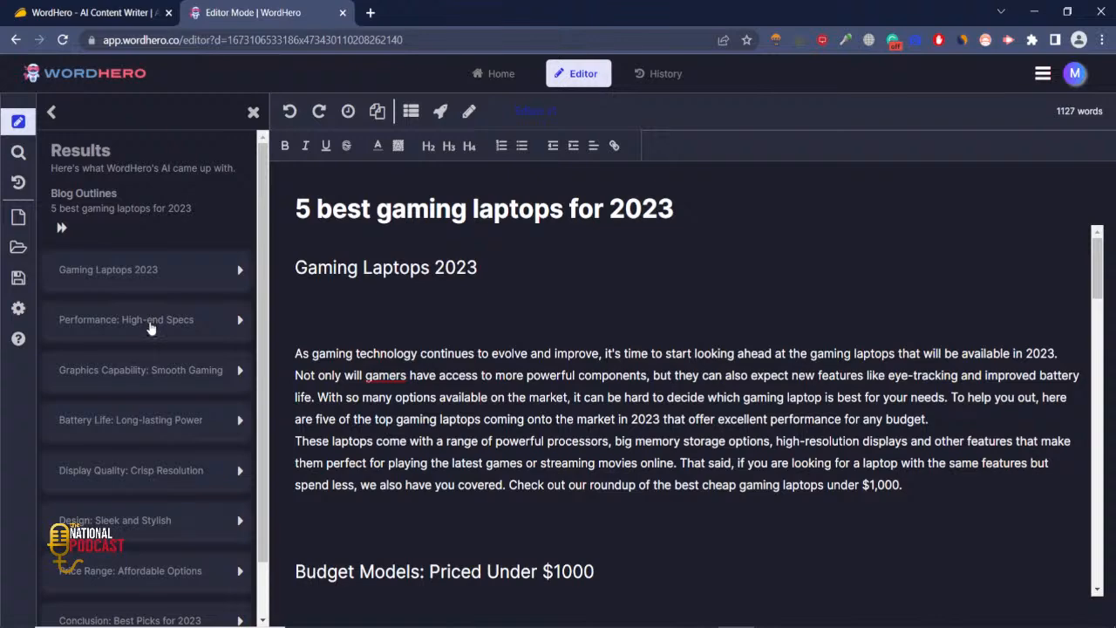
scroll(150, 327, "down", 1)
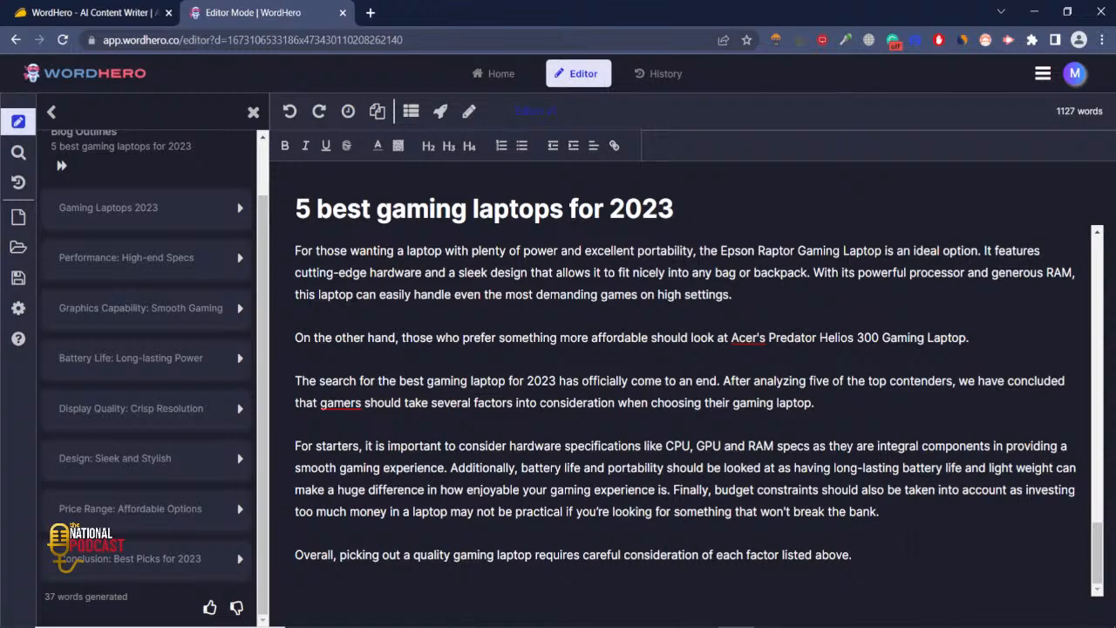
- Insert the outline heading "Gaming Laptops 2023" at the end of the article, generate blog paragraphs for it and have the AI continue the text
key("Return")
key("Return")
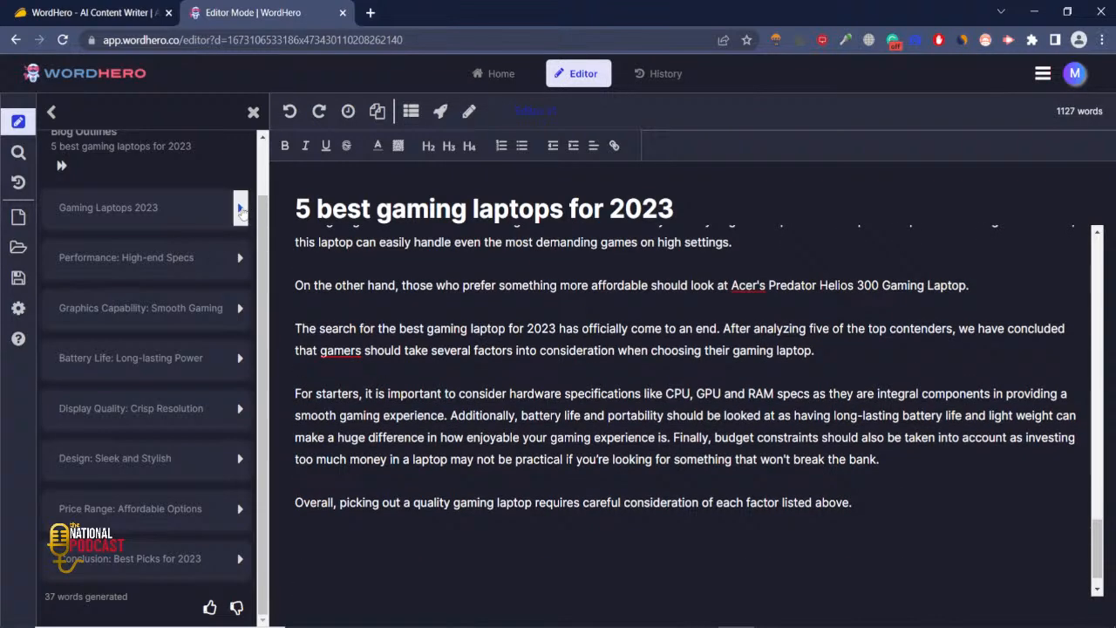
left_click(240, 209)
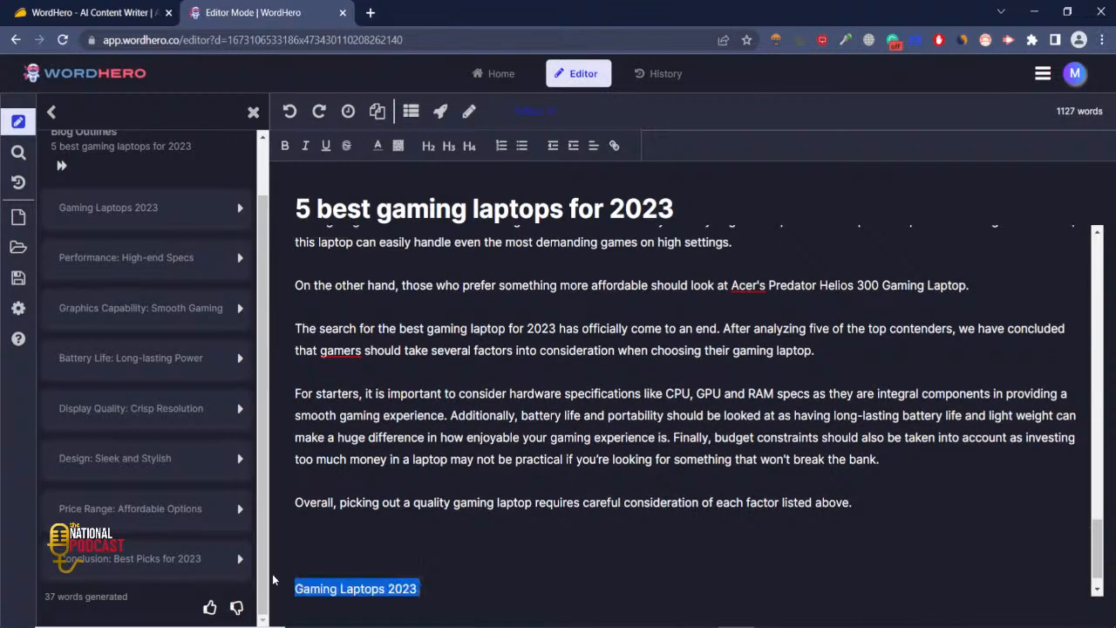
left_click(440, 111)
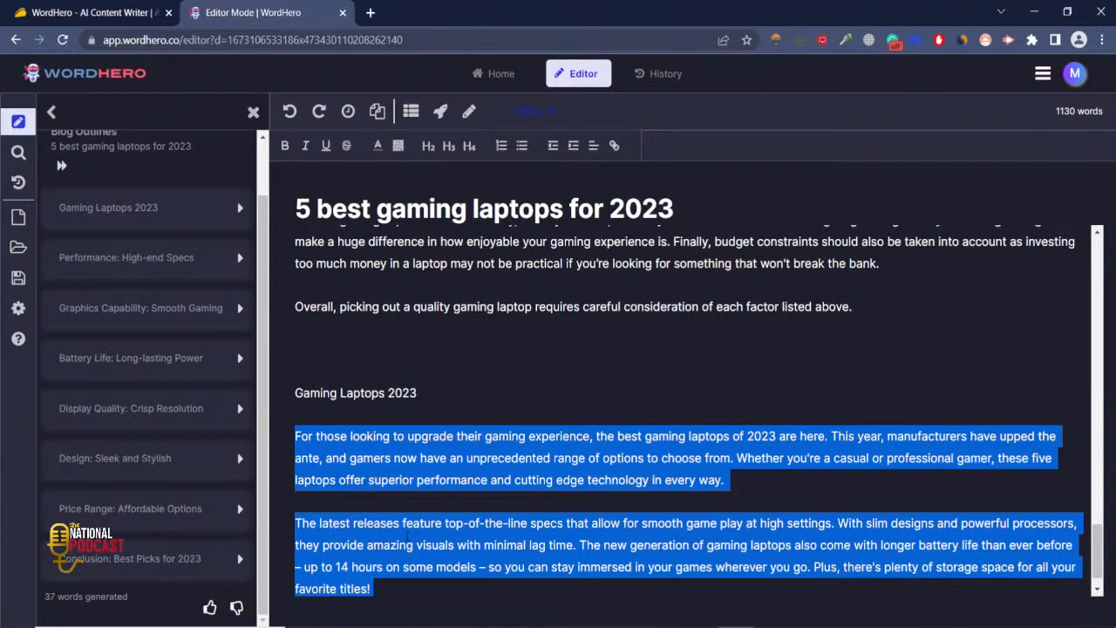
left_click(473, 120)
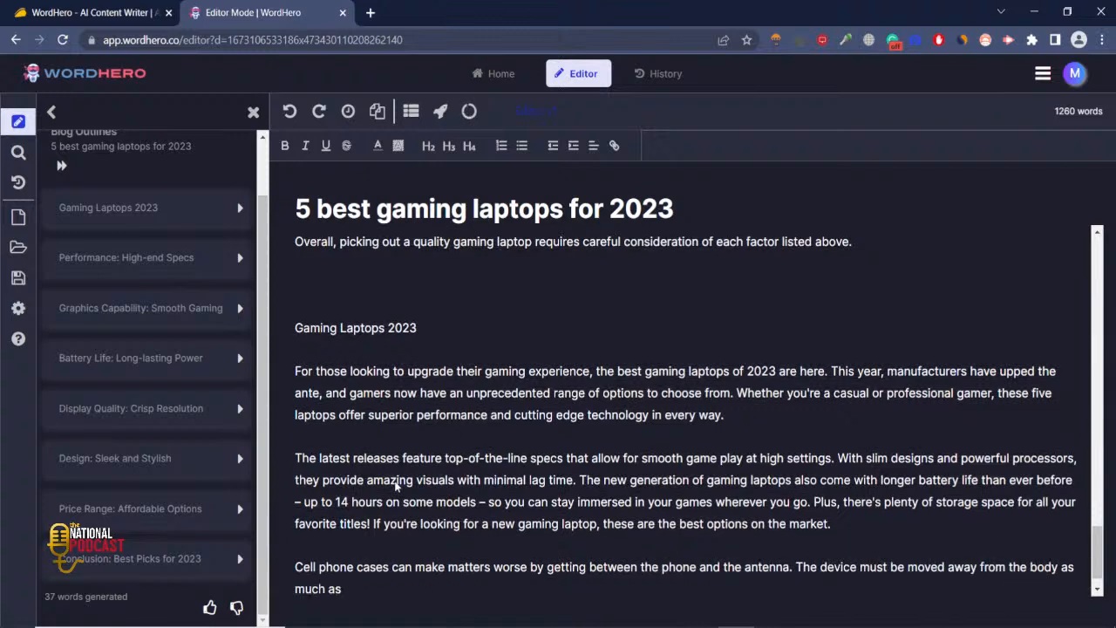
- Add the keywords "5 best gaming laptops for 2023", "laptops" and "best" to the Keyword Assistant
left_click(21, 155)
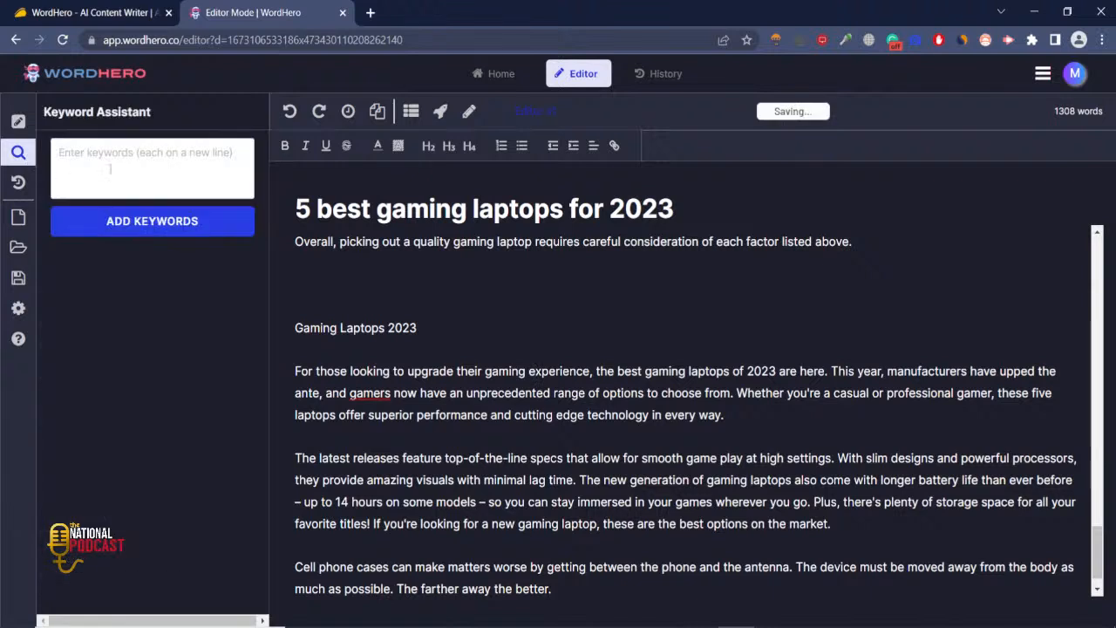
key("ctrl+v")
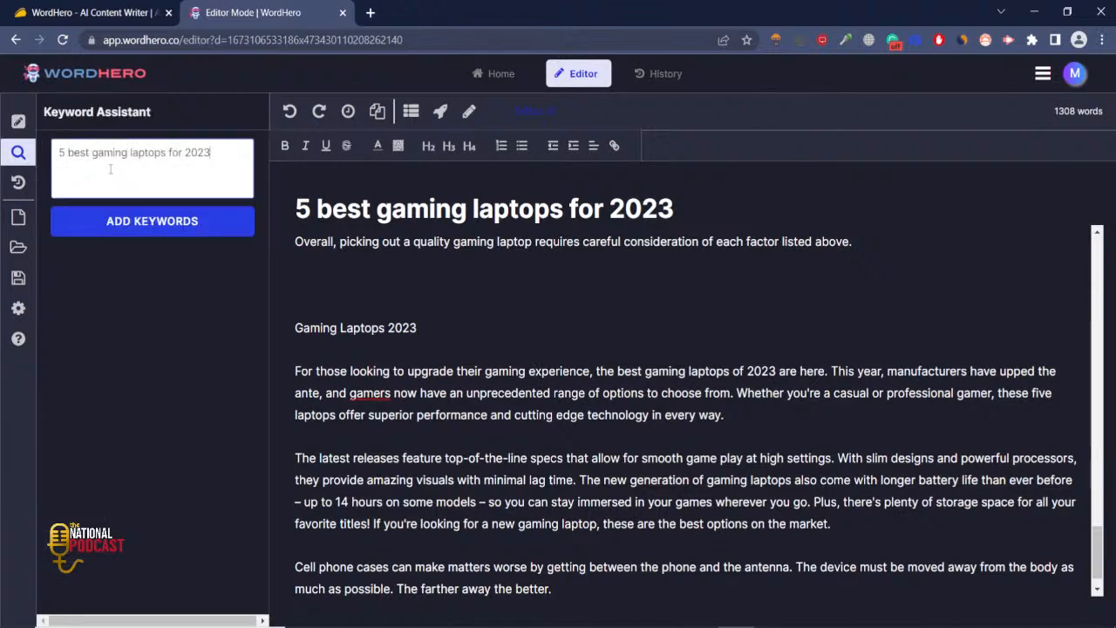
left_click(158, 225)
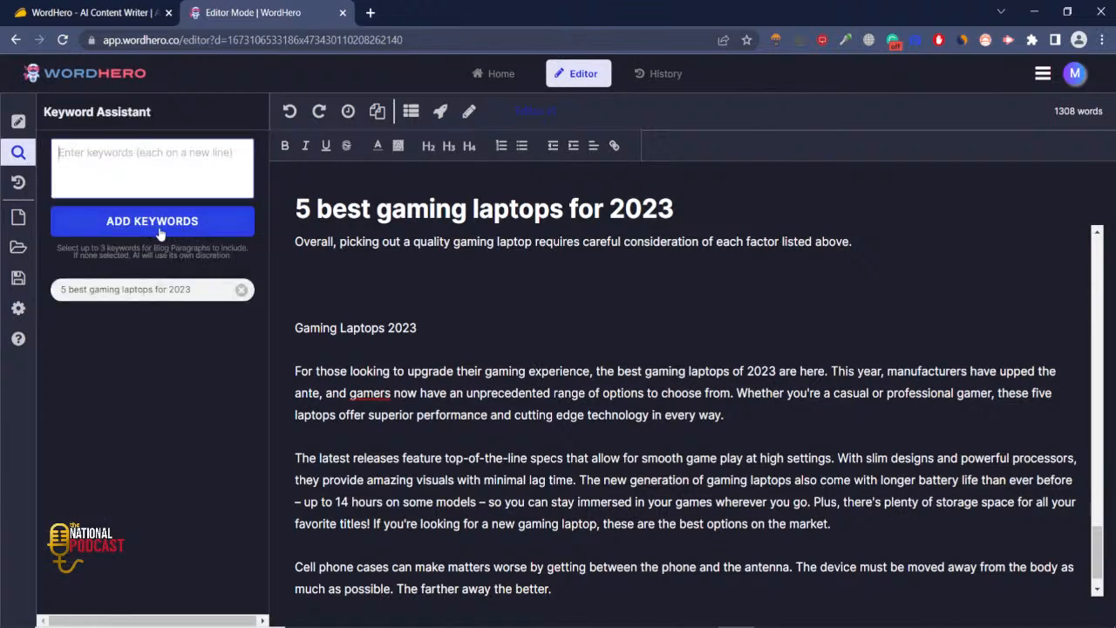
left_click(176, 171)
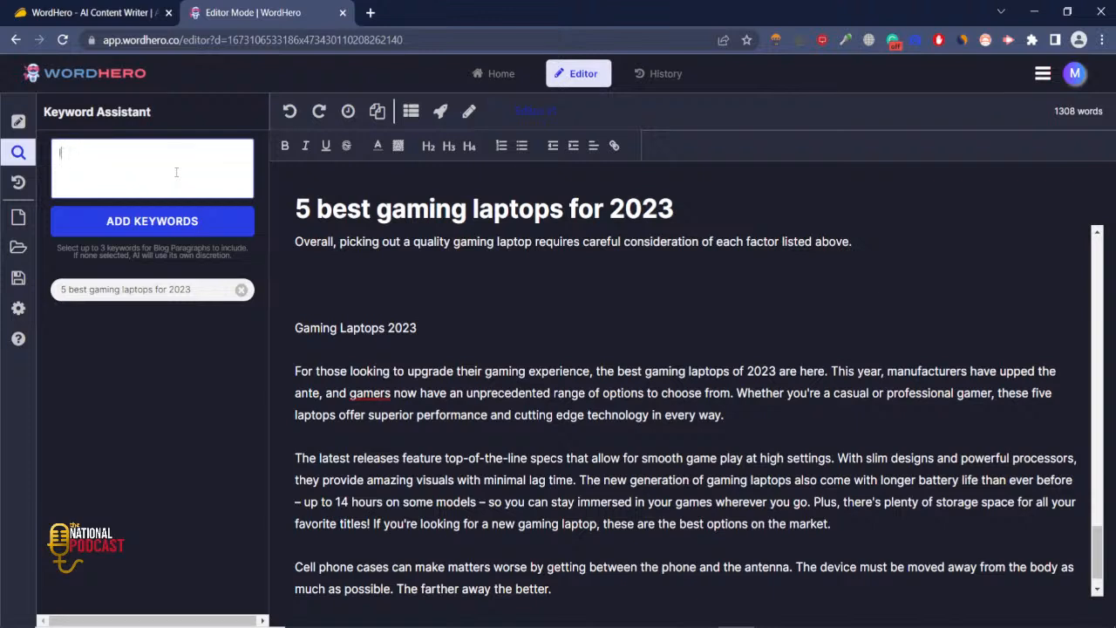
type("laptops")
key("Return")
type("best")
left_click(181, 224)
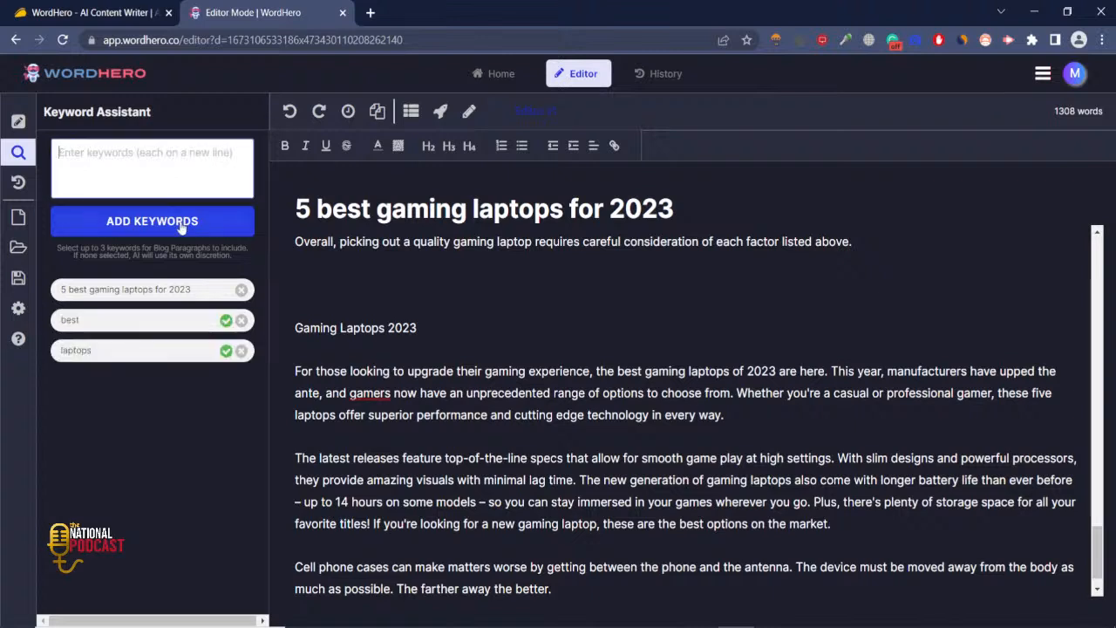
- Select all three added keywords for inclusion in generated blog paragraphs
left_click(201, 297)
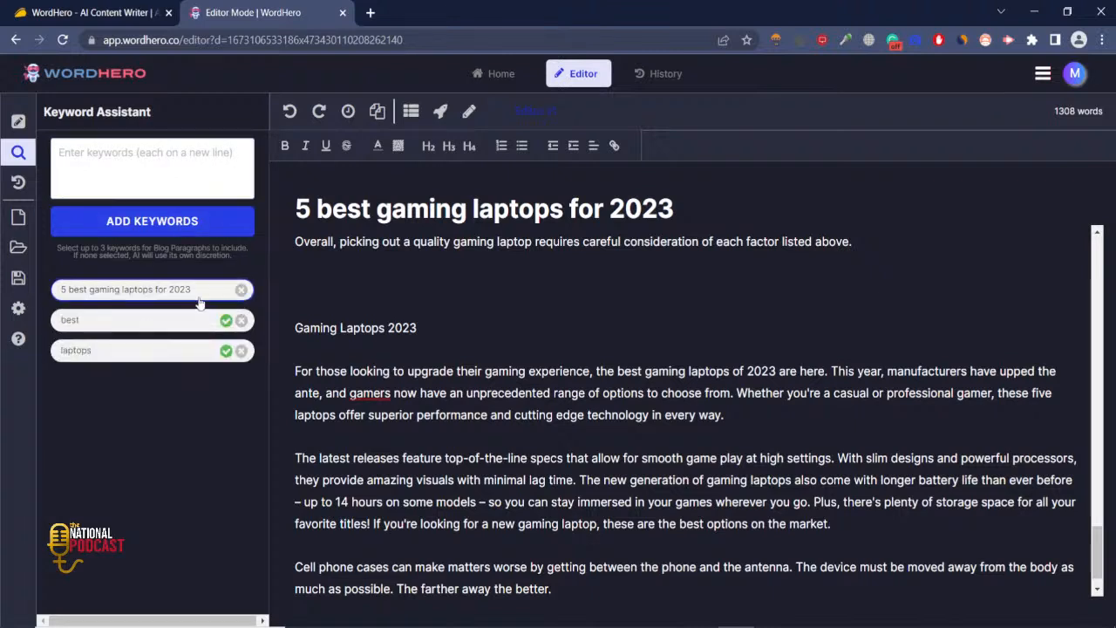
left_click(137, 323)
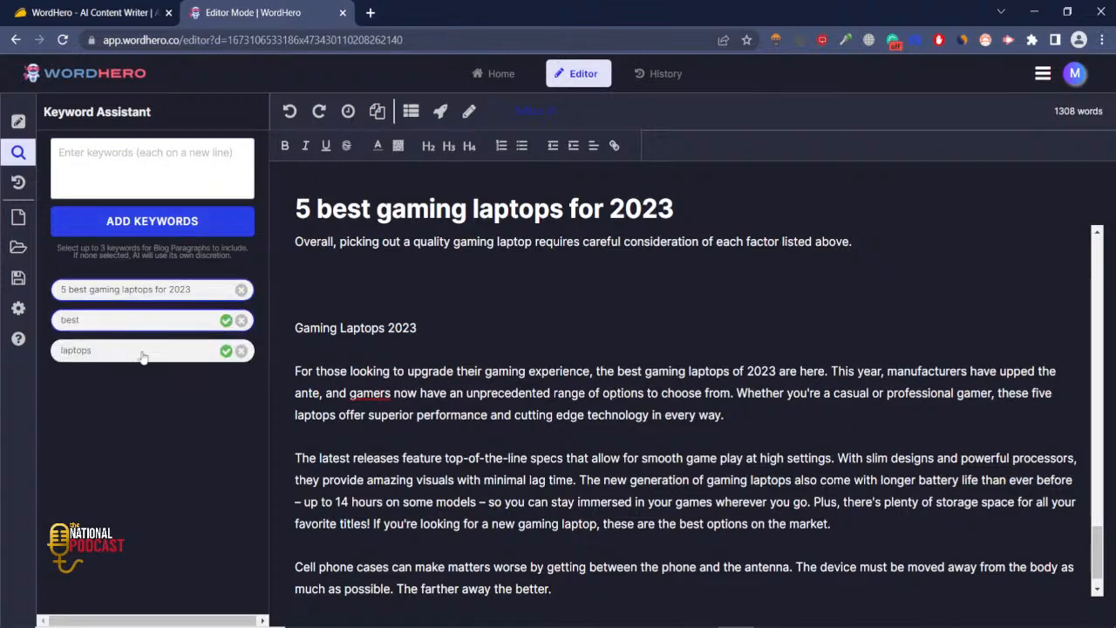
left_click(143, 353)
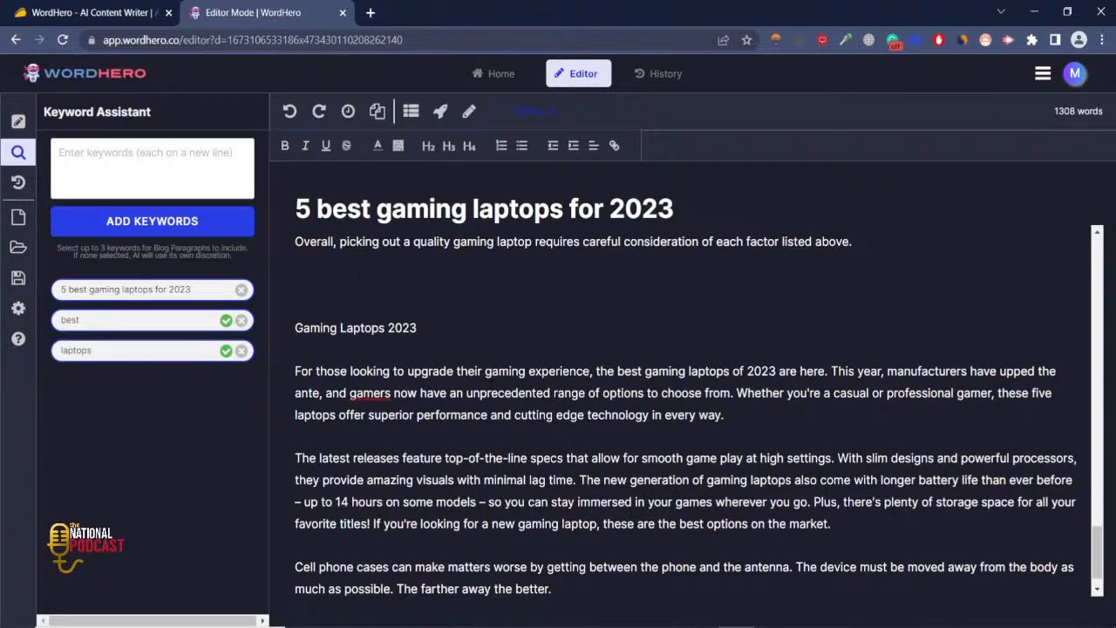
- Read the keyword selection hint and add the line "5 best gaming laptops for 2023" under the article's first "Gaming Laptops 2023" heading
scroll(688, 410, "down", 1)
scroll(687, 410, "up", 20)
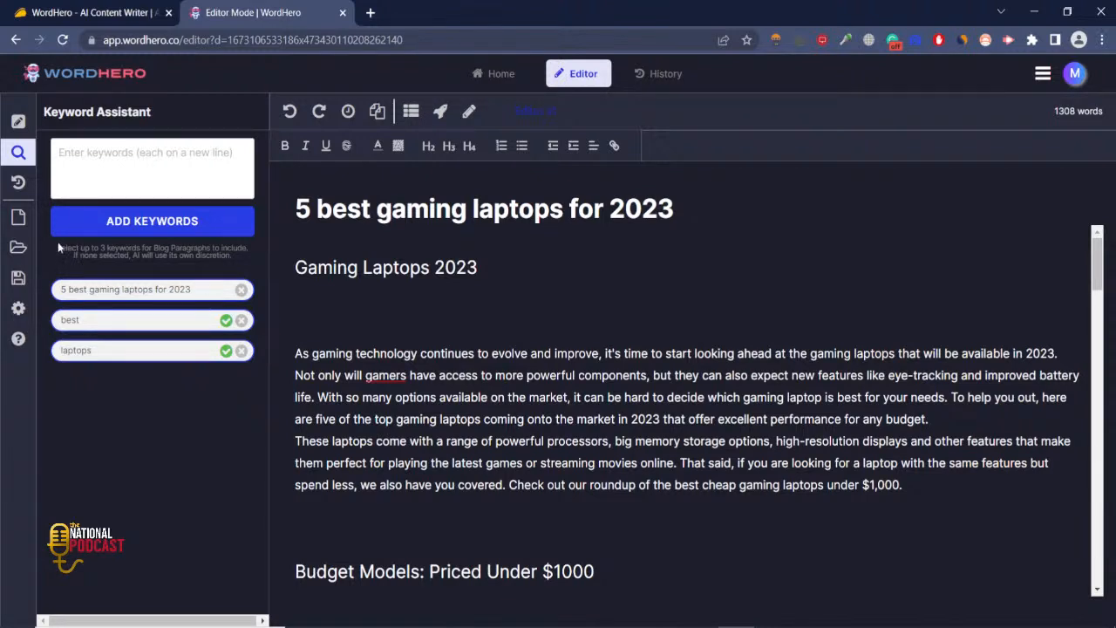
left_click_drag(57, 242, 234, 276)
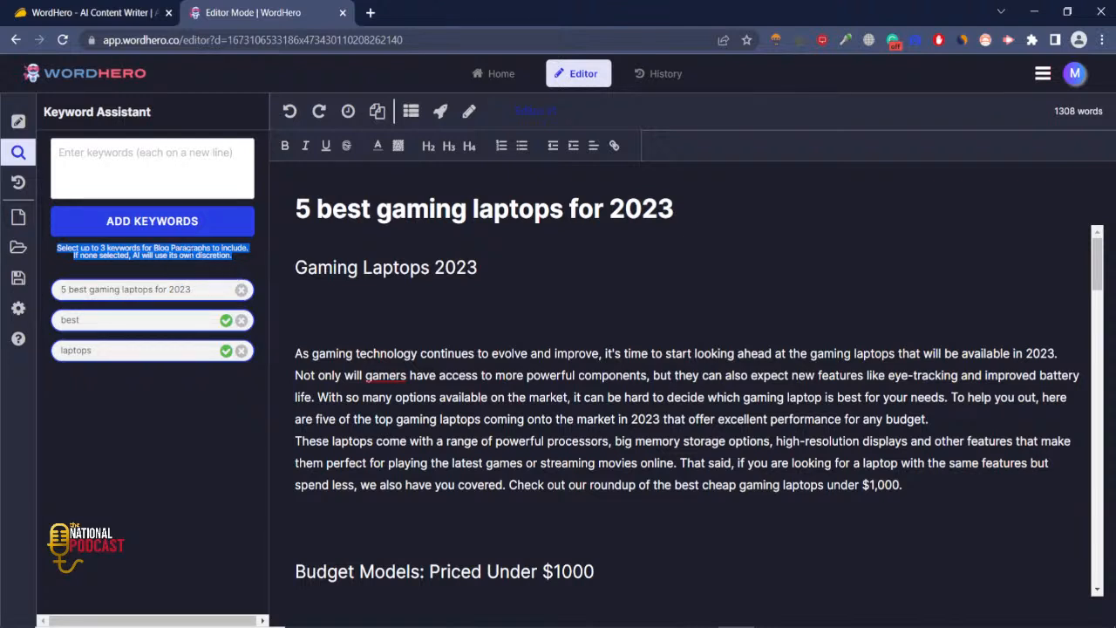
left_click(199, 250)
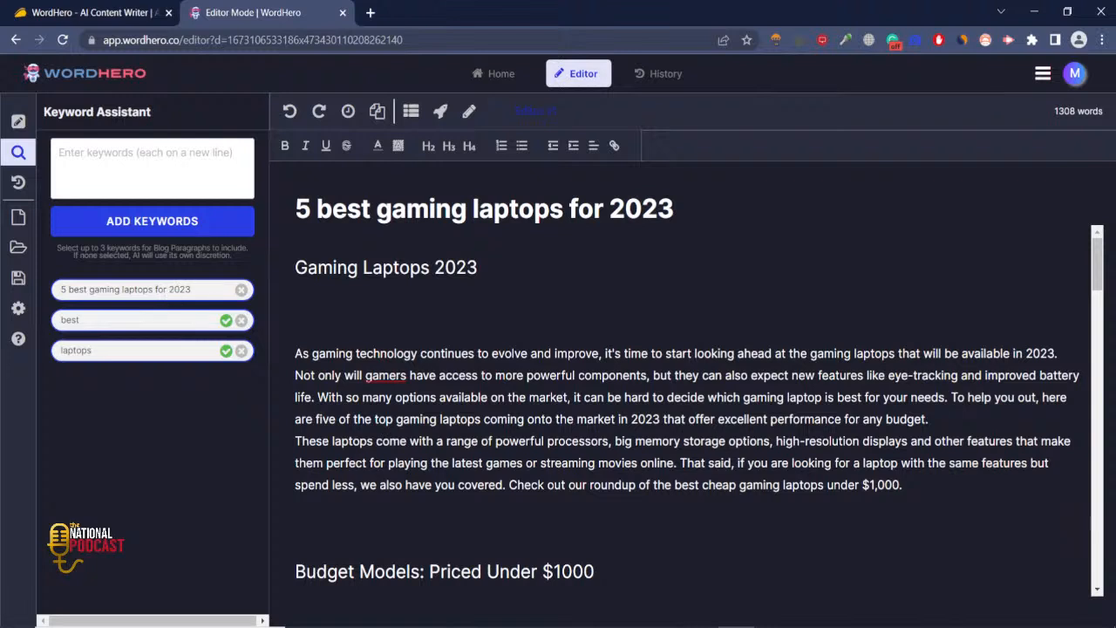
type("5 best gaming laptops for 2023")
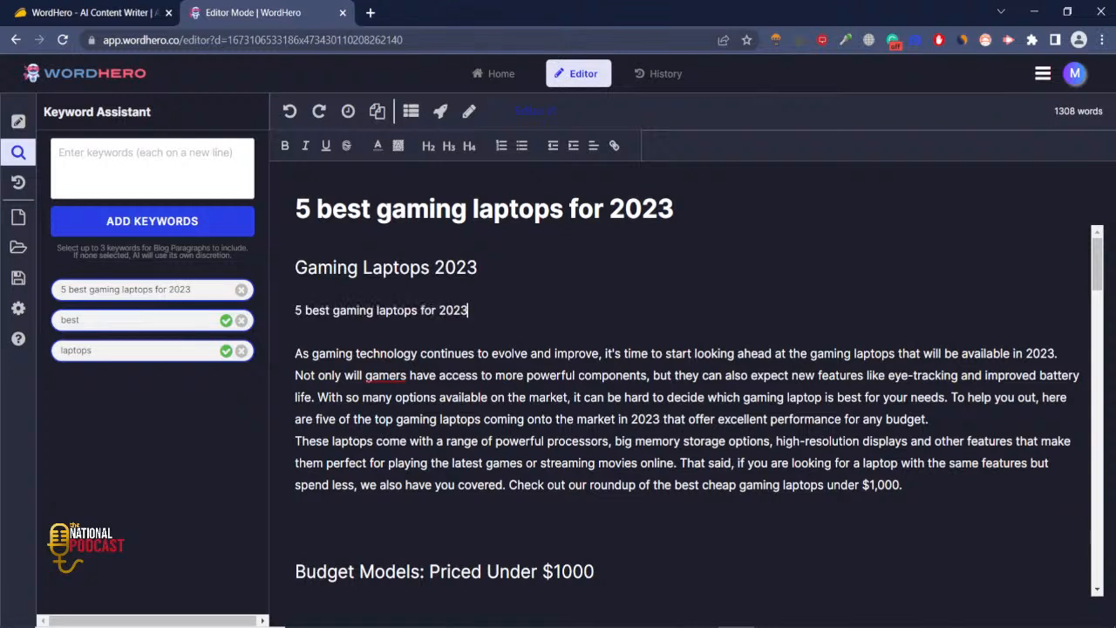
left_click(181, 291)
- Look through the site and account menus, and examine the active plans and their descriptions on the Billing page
left_click(1043, 75)
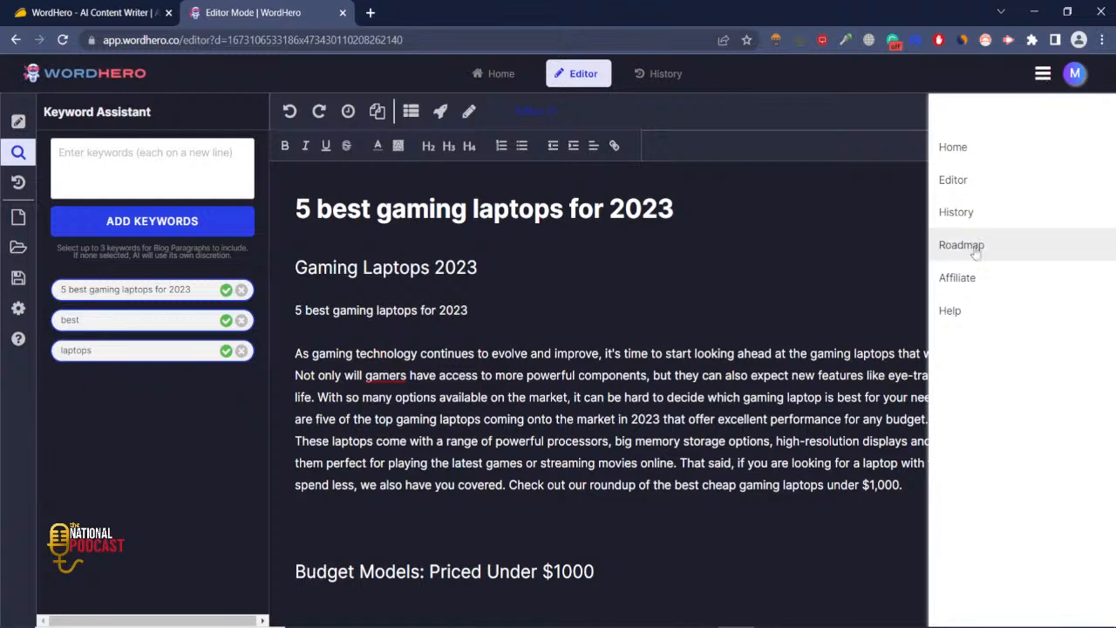
left_click(1078, 80)
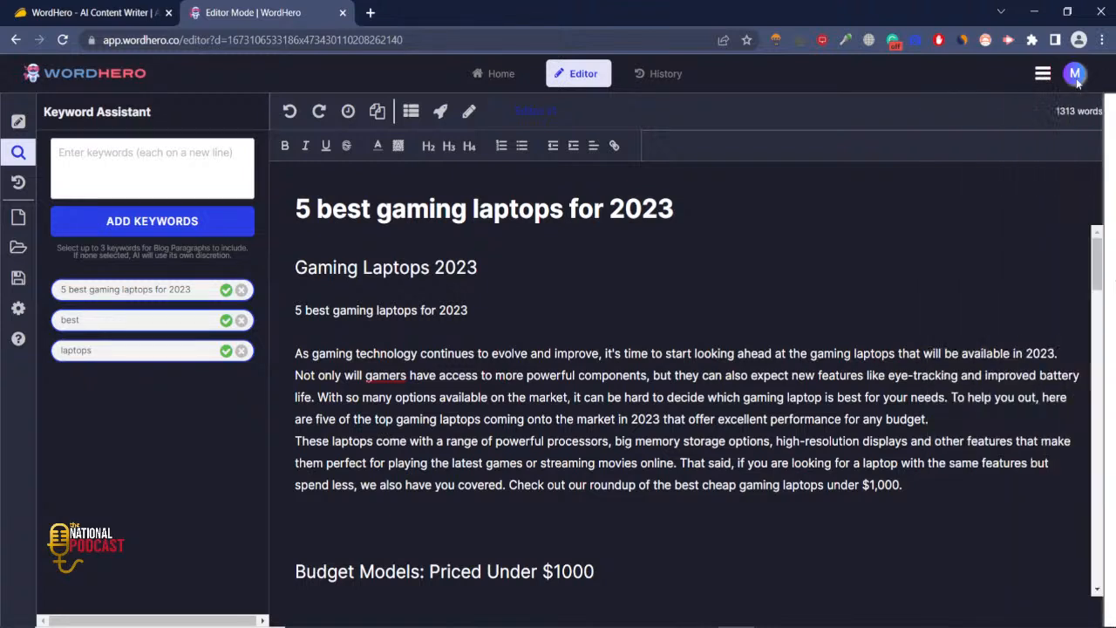
left_click(1076, 74)
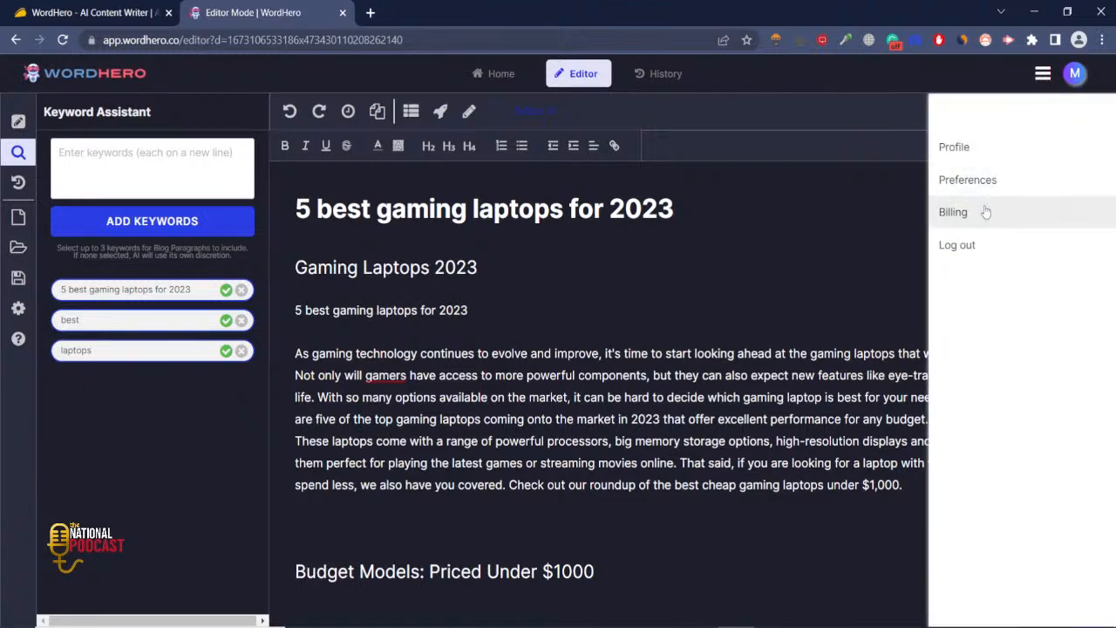
left_click(953, 212)
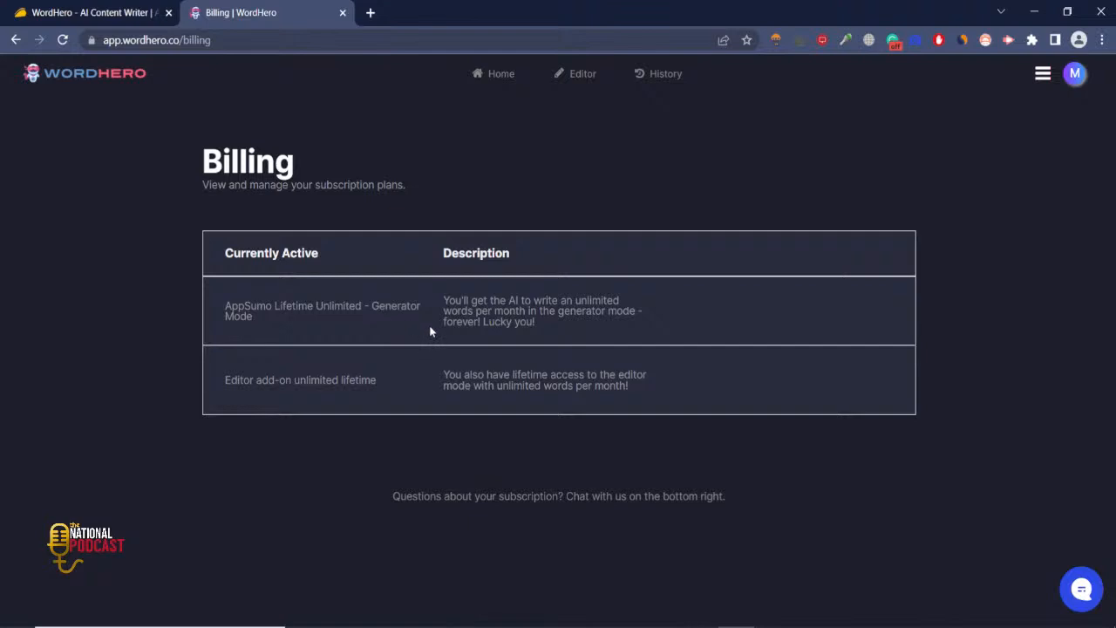
left_click_drag(443, 301, 533, 374)
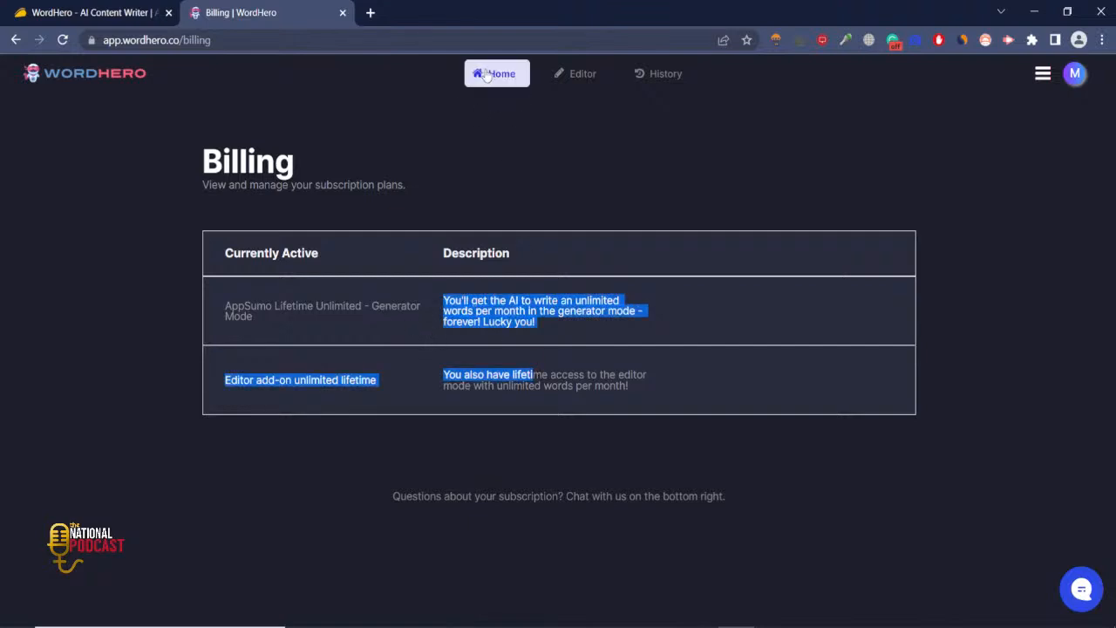
left_click(545, 322)
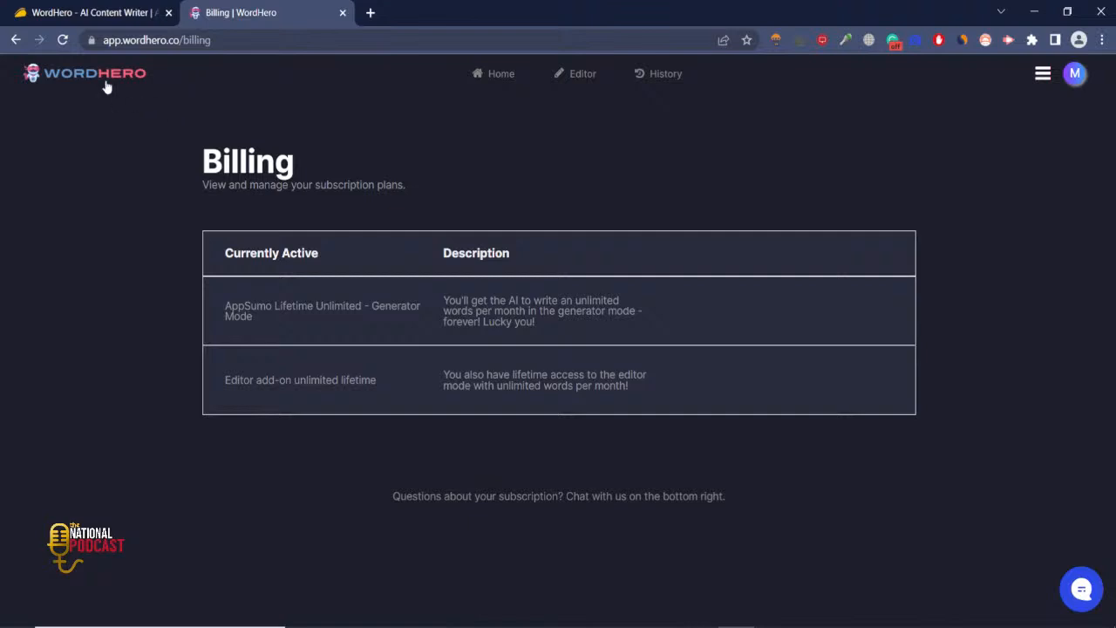
- Open the WordHero home page and return to the beginning of the AppSumo listing for the lifetime deal
left_click(490, 77)
left_click(77, 9)
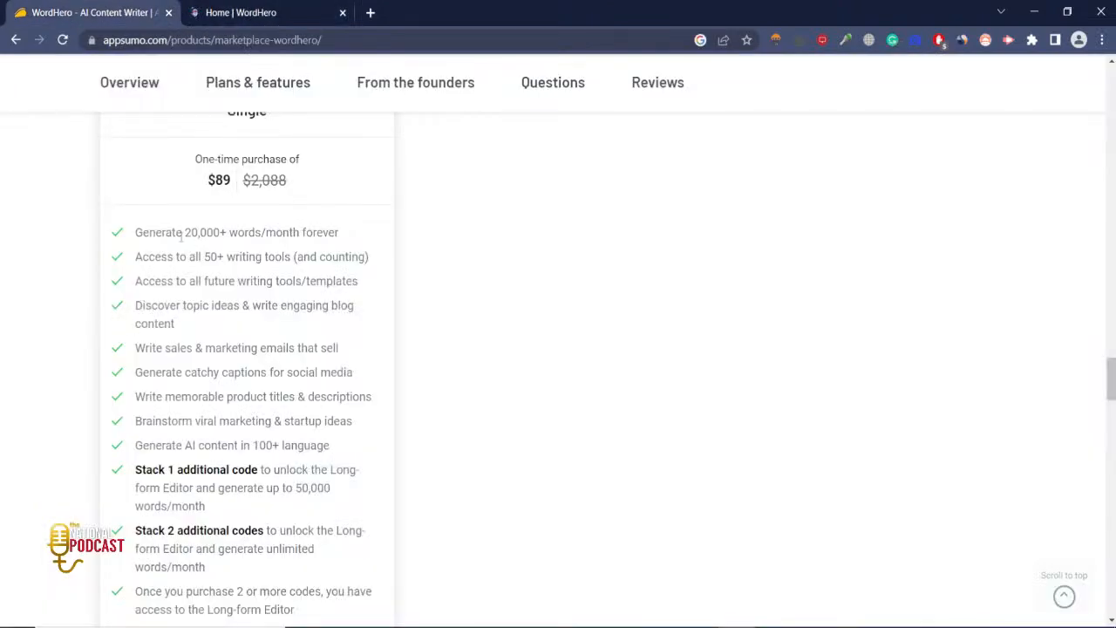
key("Home")
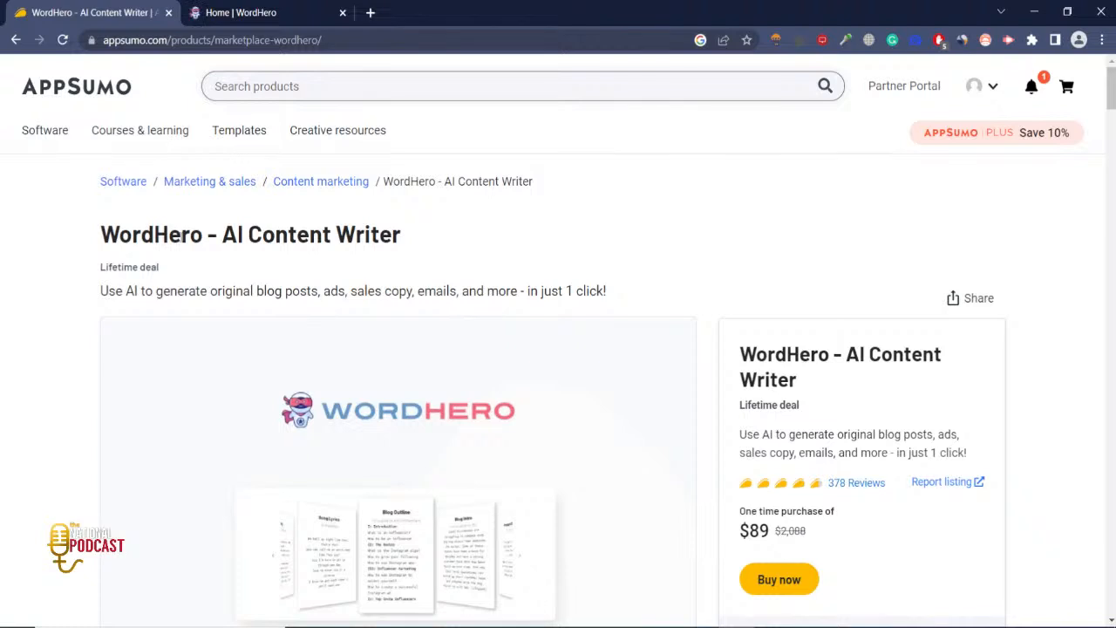
- Switch back to WordHero and browse the full list of writing tools on its home page
left_click(292, 7)
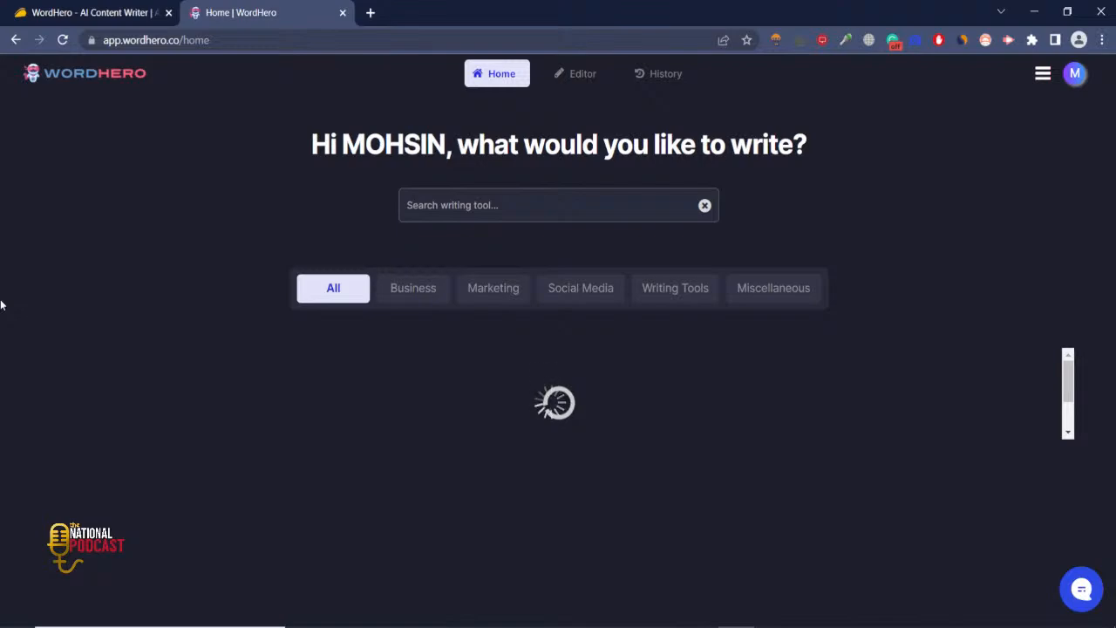
scroll(2, 305, "down", 5)
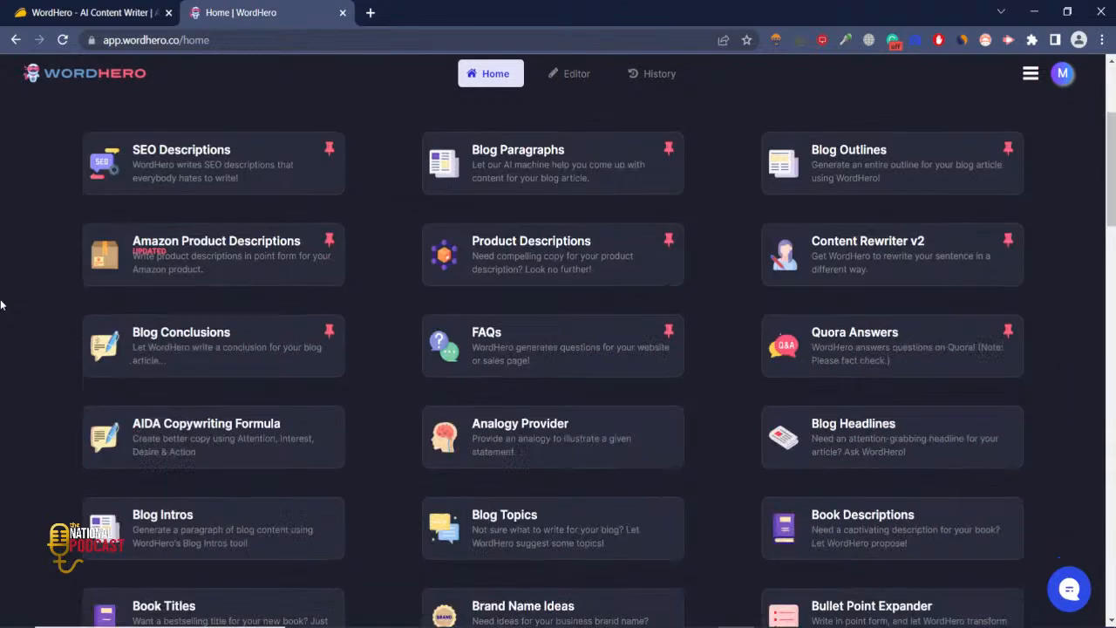
scroll(2, 304, "down", 5)
scroll(1, 305, "down", 10)
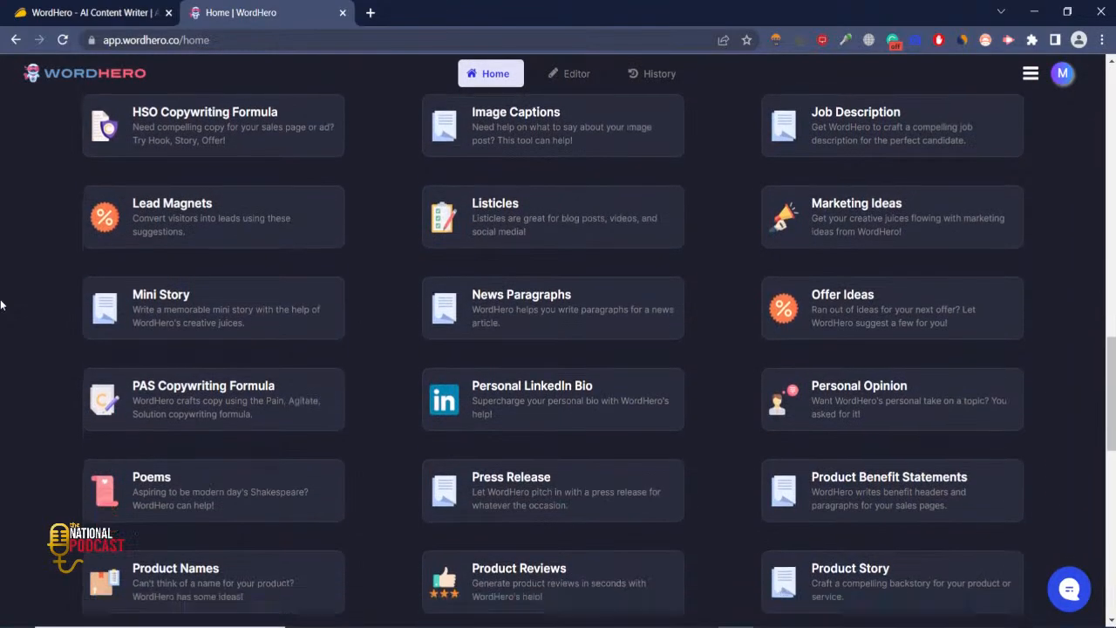
- Look over the writing tools again from SEO Descriptions through Welcome Emails, and return to the beginning of the home page
scroll(2, 305, "up", 20)
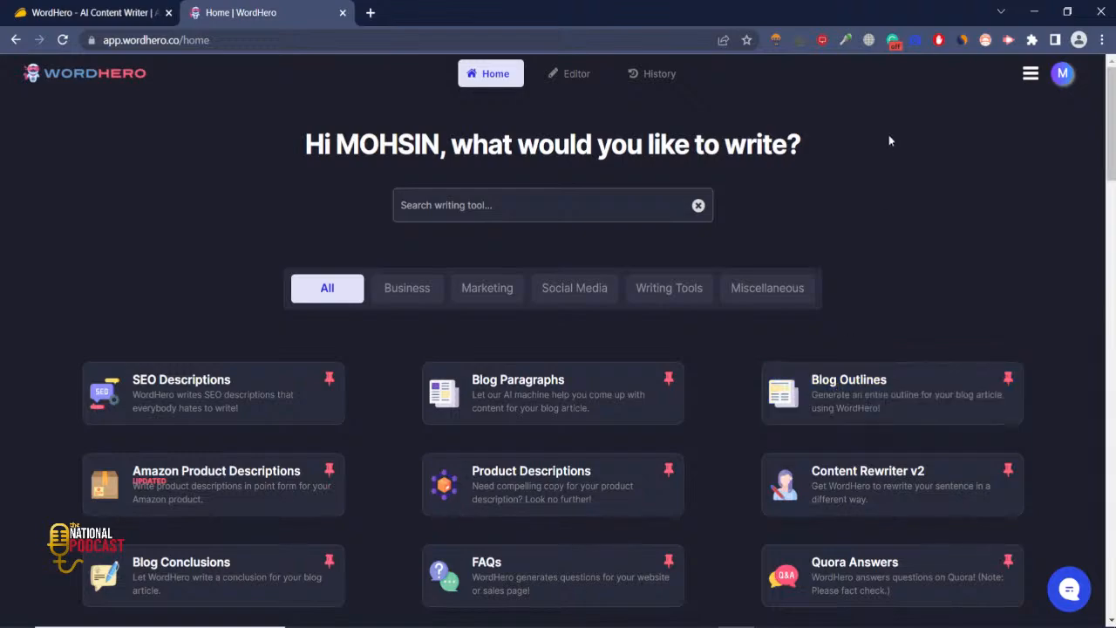
scroll(889, 134, "down", 12)
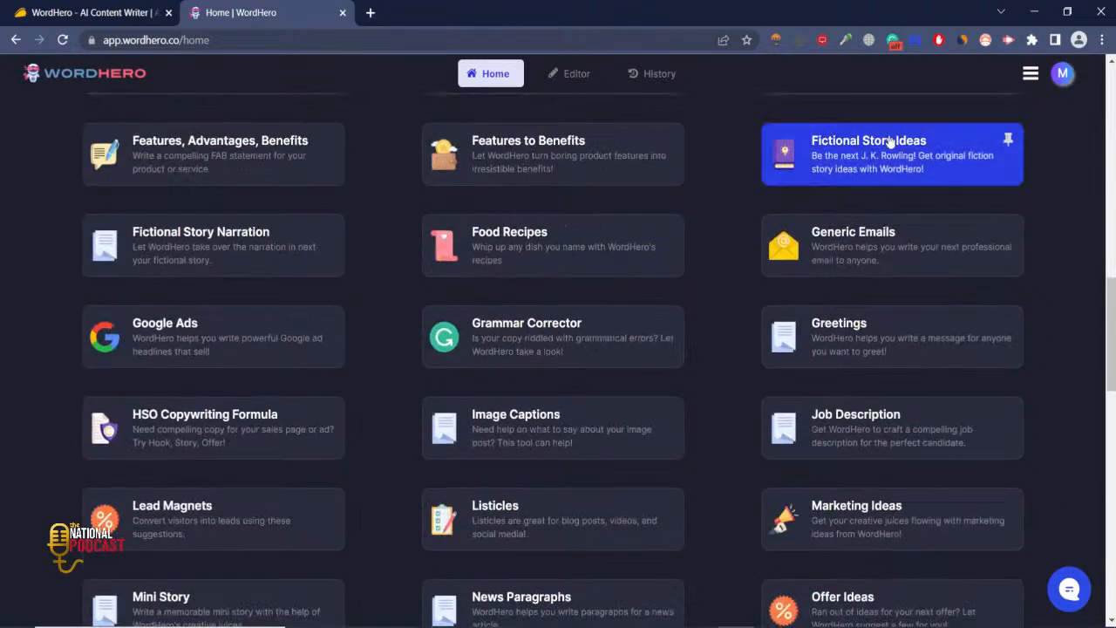
scroll(671, 301, "down", 8)
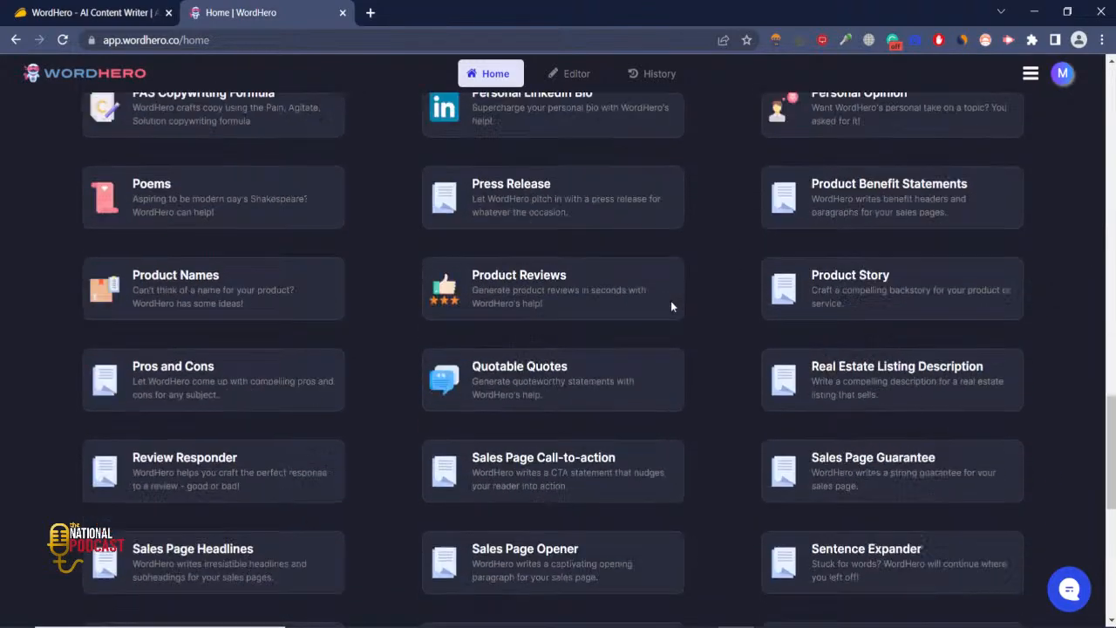
scroll(414, 236, "down", 5)
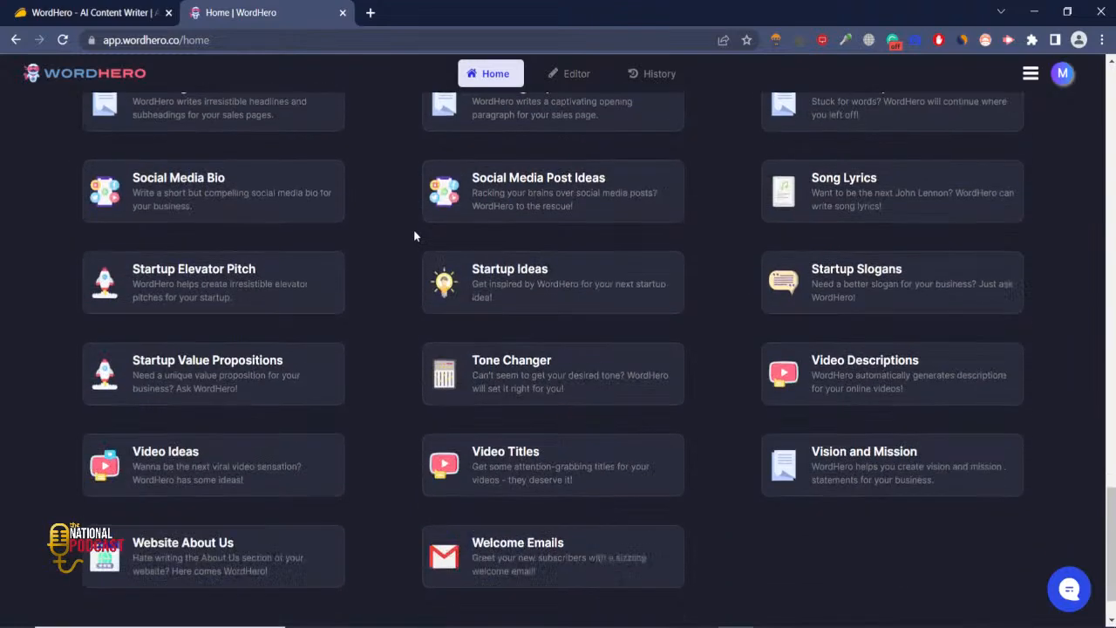
scroll(414, 236, "up", 20)
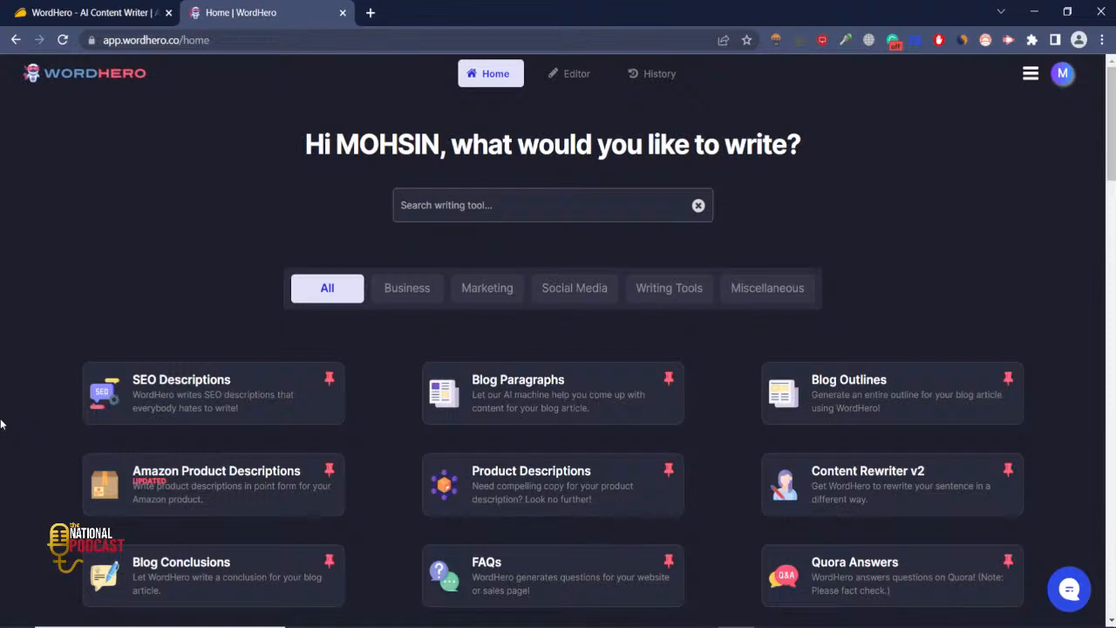
scroll(2, 424, "down", 20)
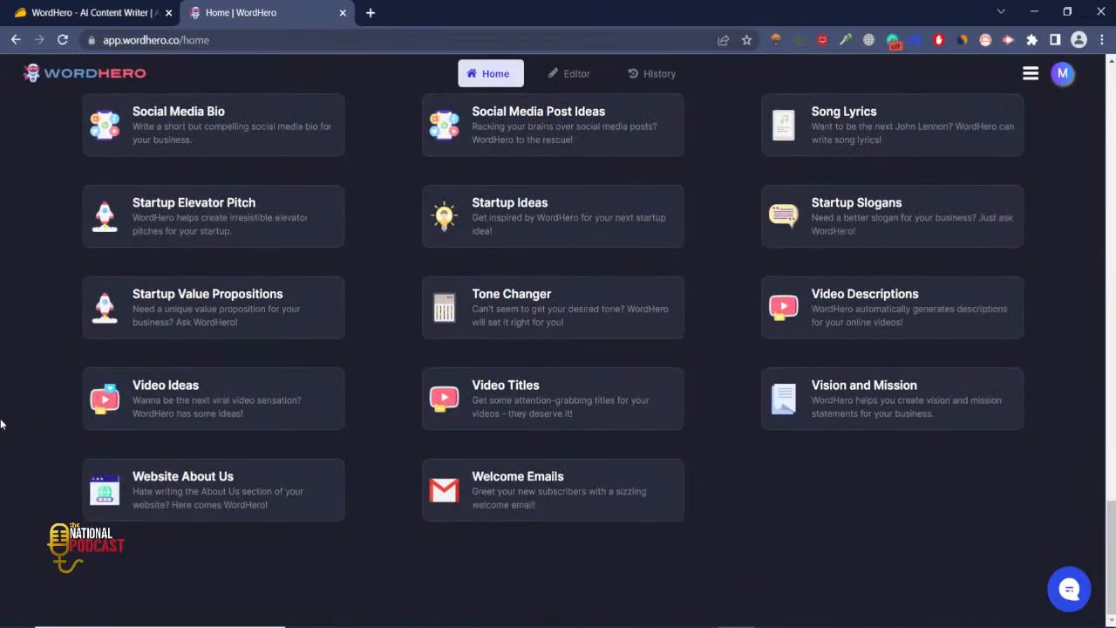
scroll(1, 424, "up", 20)
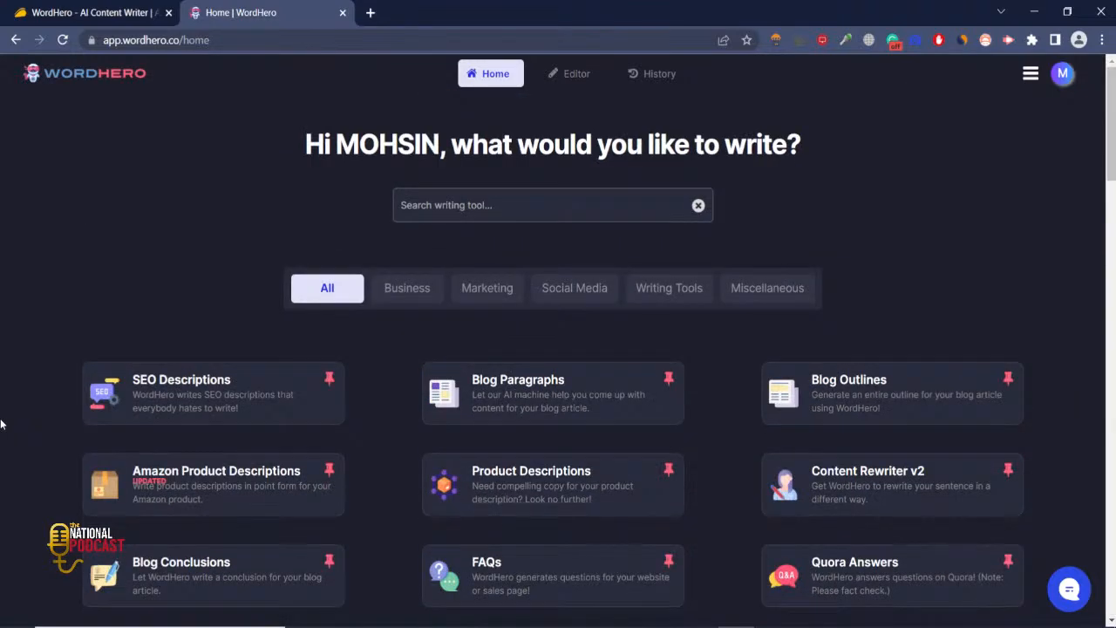